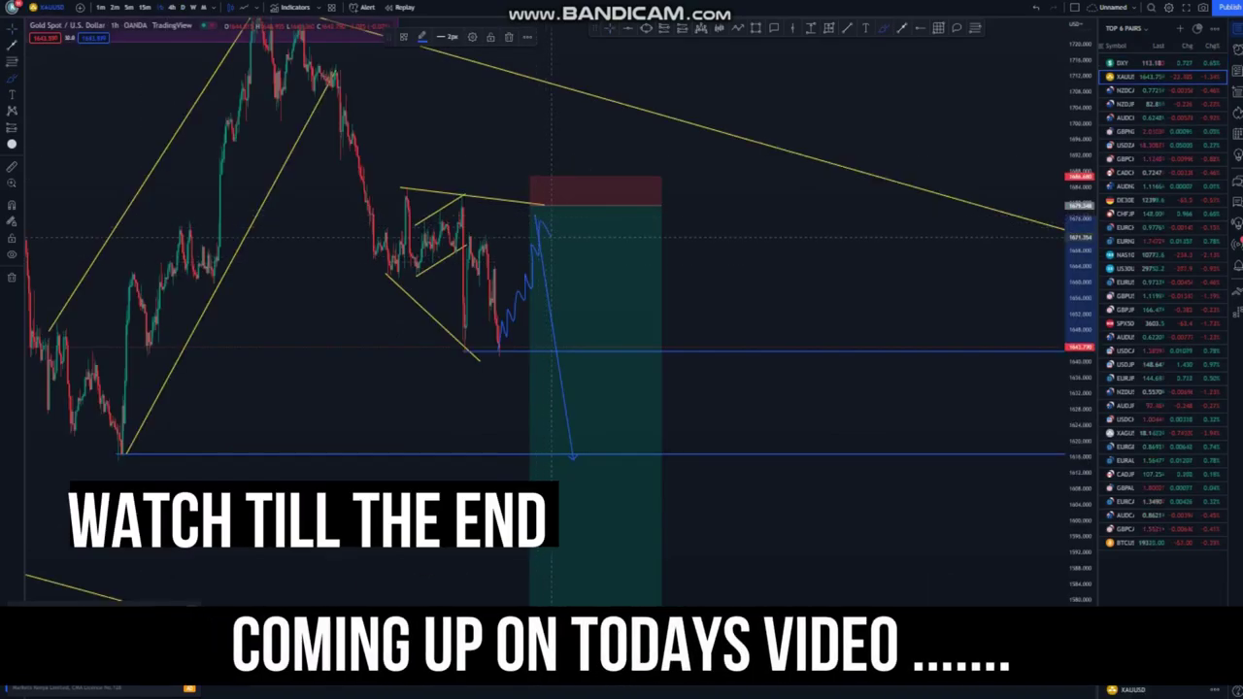
# Sketch rising boundary lines along both sides of the projected rally on the gold chart with the brush.
pyautogui.moveTo(498, 346); pyautogui.dragTo(564, 227)
pyautogui.moveTo(493, 323); pyautogui.dragTo(544, 216)
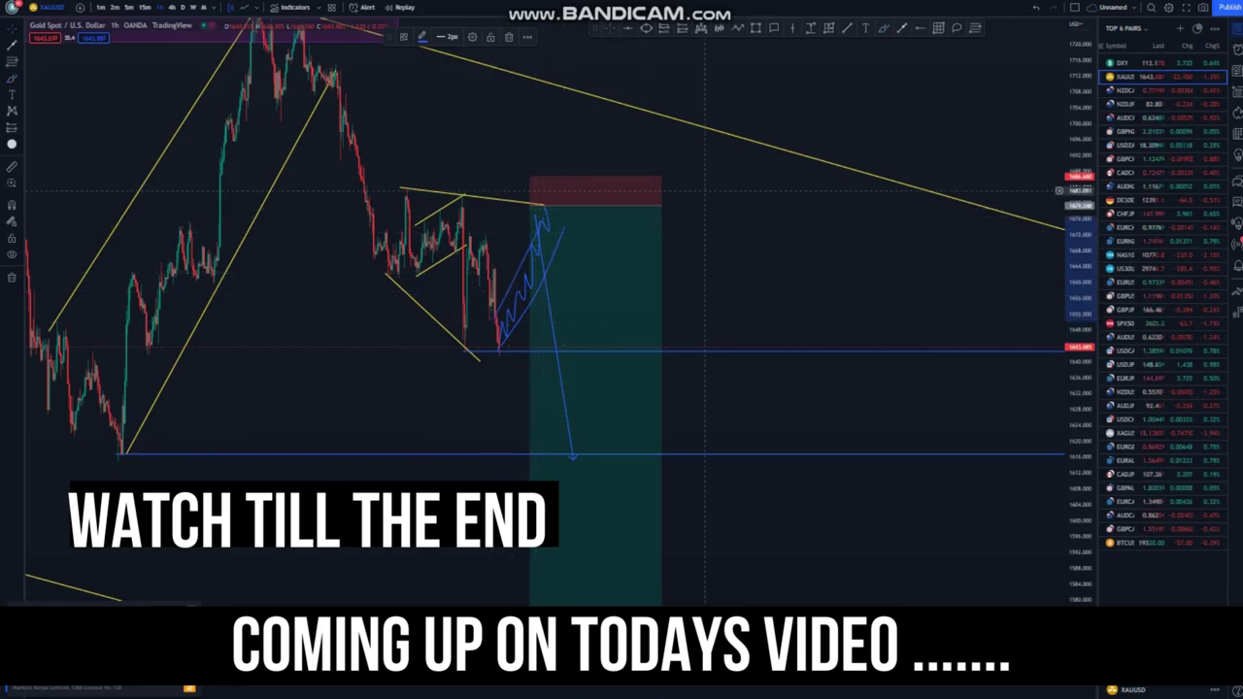
pyautogui.moveTo(580, 282); pyautogui.dragTo(608, 311)
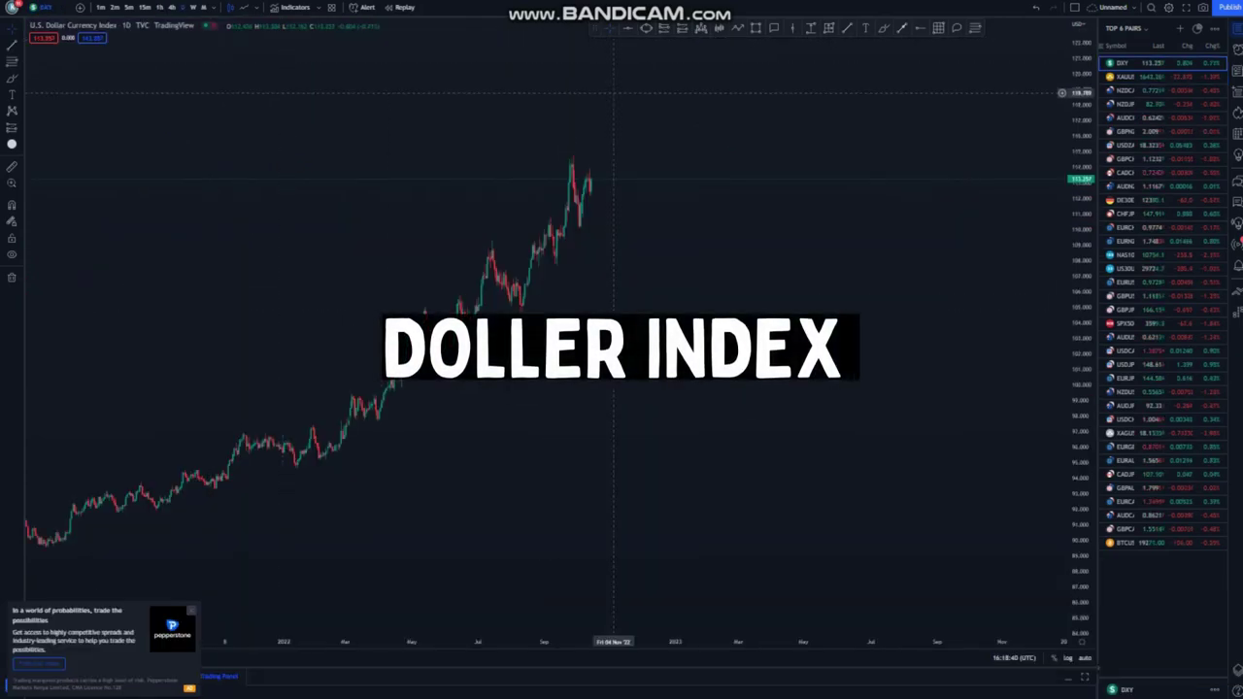
# Switch the Dollar Index chart to the weekly timeframe and bring more of the price history into view.
pyautogui.moveTo(663, 289); pyautogui.dragTo(702, 250)
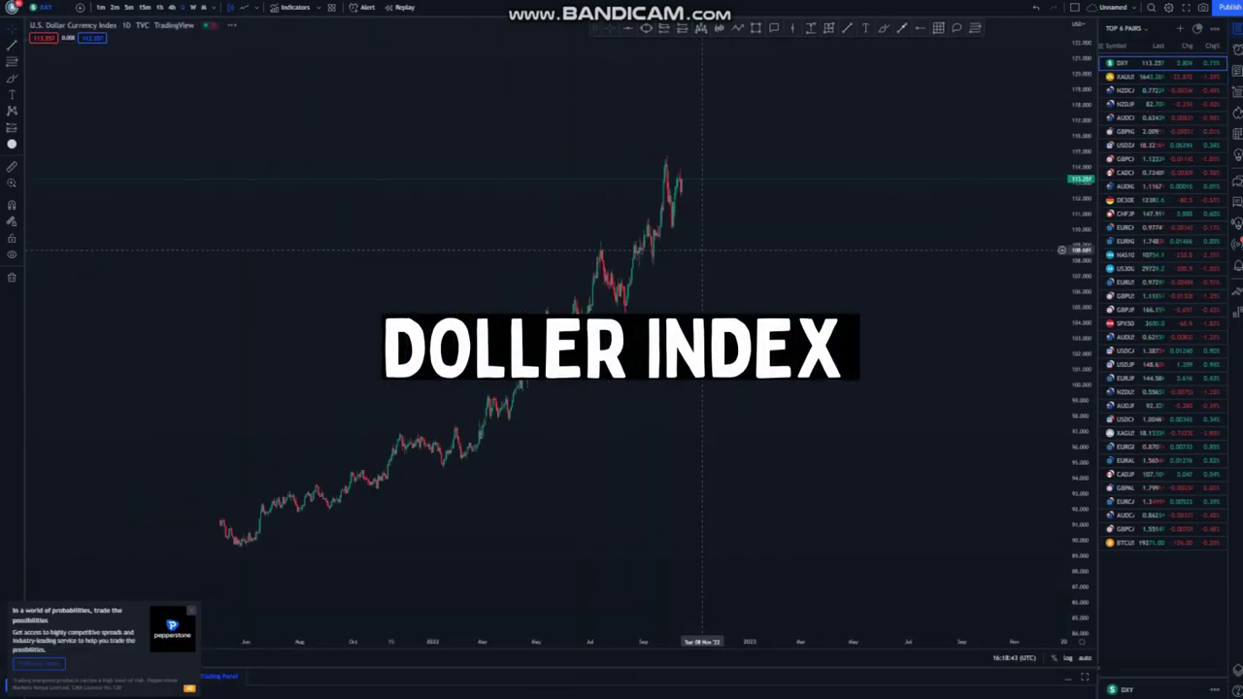
pyautogui.scroll(-2, 702, 250)
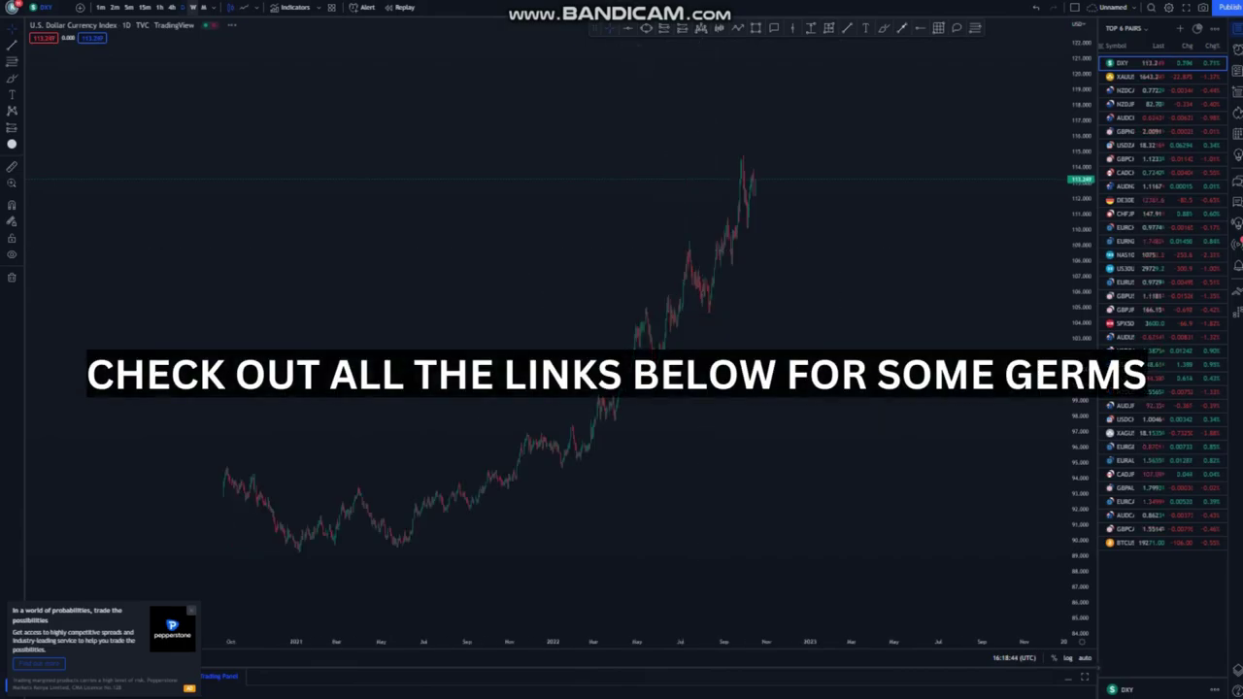
pyautogui.click(193, 8)
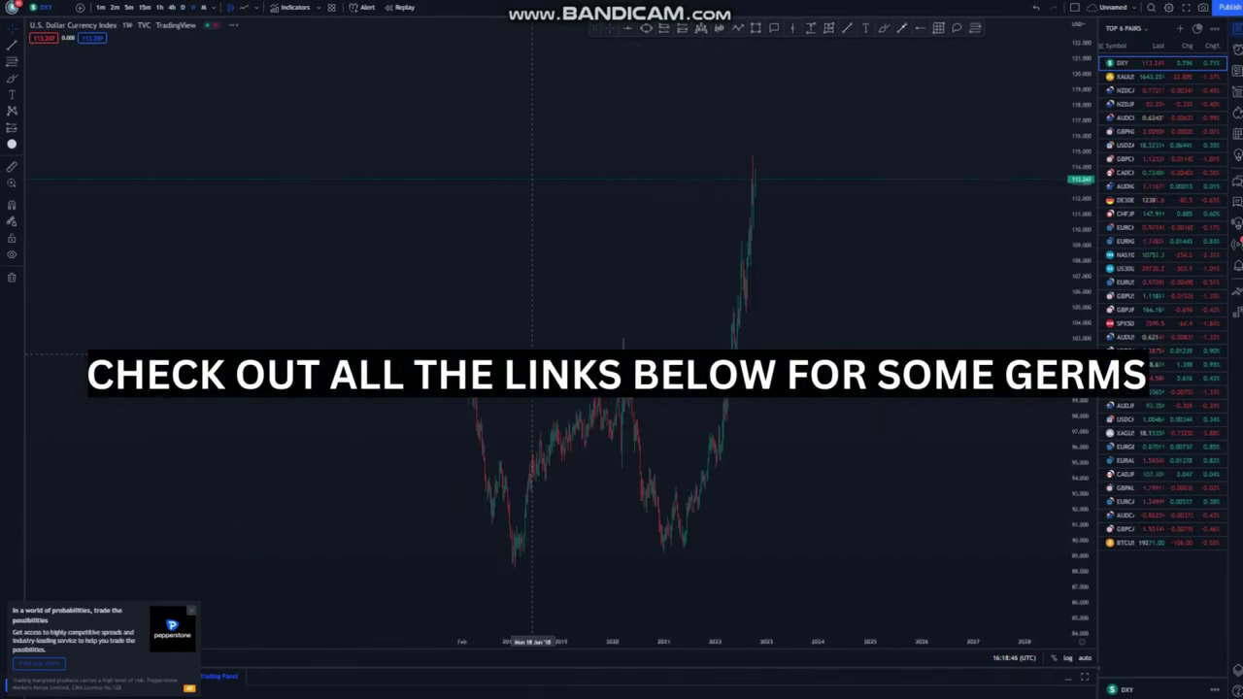
pyautogui.scroll(-3, 517, 340)
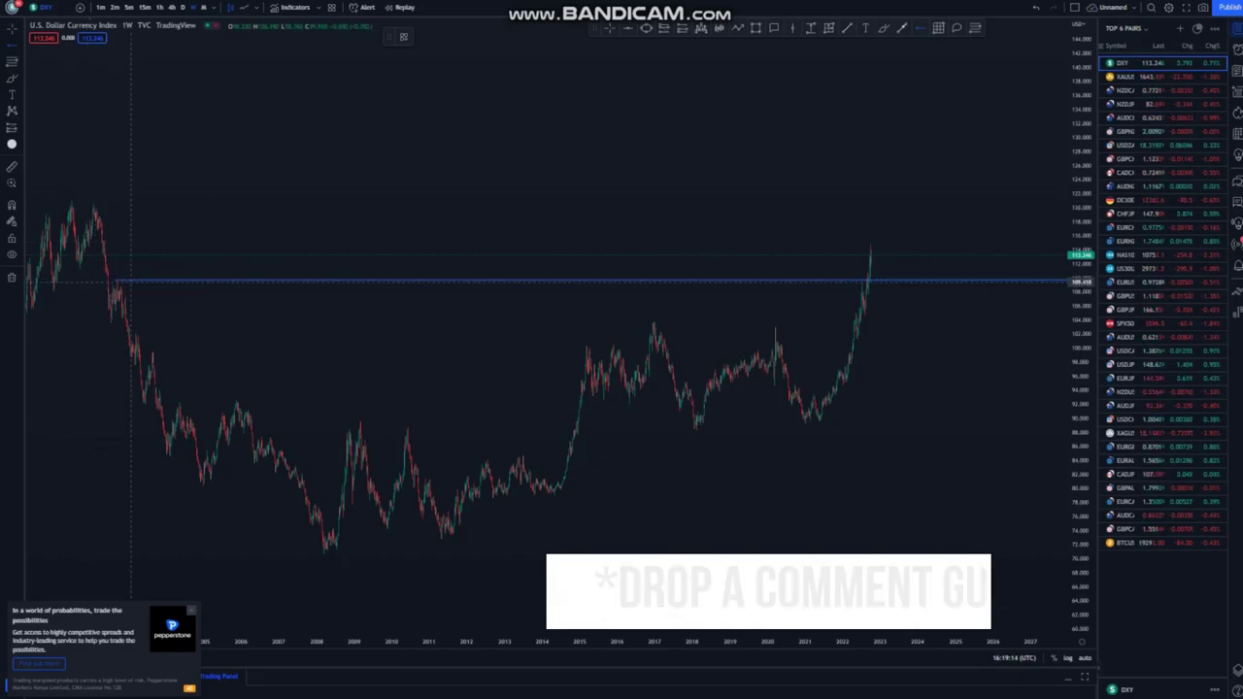
# Draw horizontal rays from the 2002 swing high at about 120 and from the 2008 low at about 70.4.
pyautogui.click(93, 204)
pyautogui.click(275, 233)
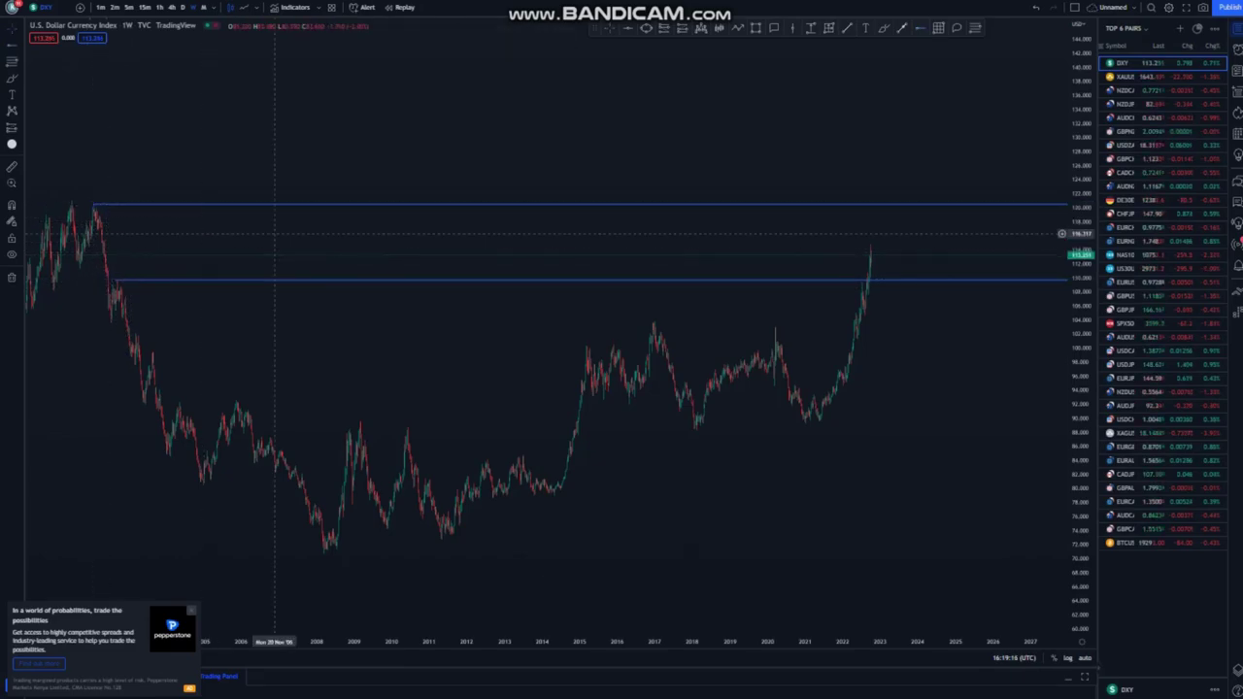
pyautogui.click(319, 555)
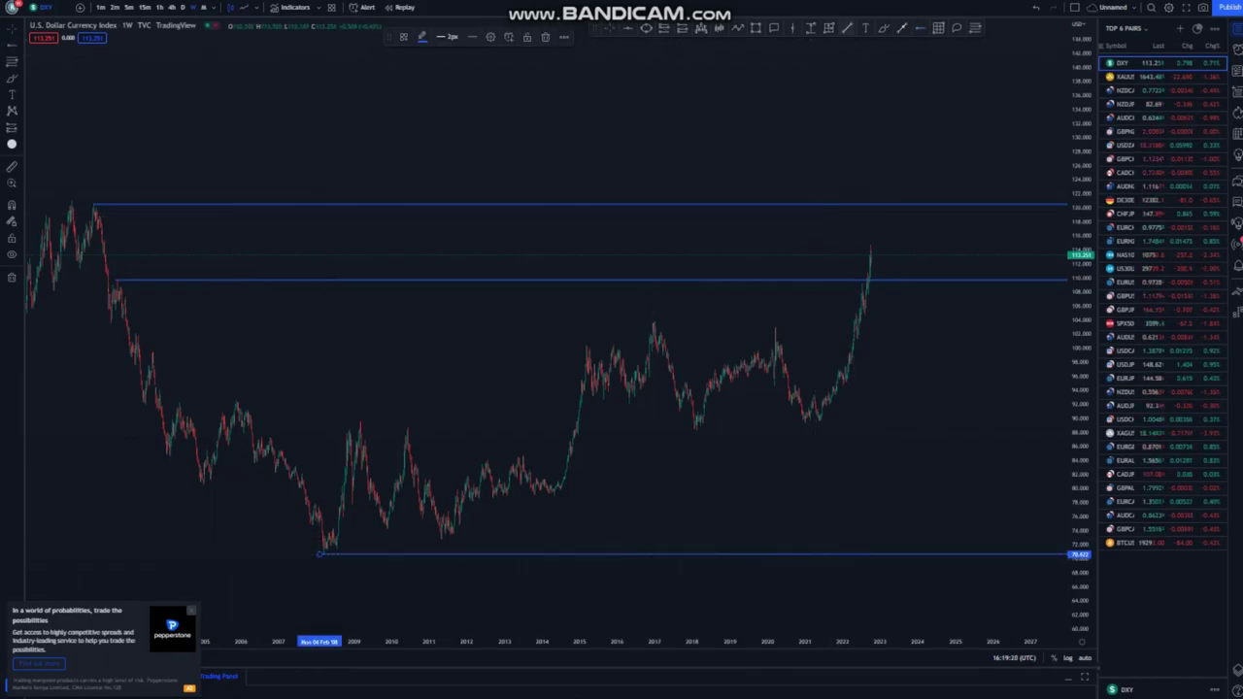
# Draw a yellow 2px trend line from the early-2009 high across the 2015 and 2017 highs to about March 2022.
pyautogui.click(339, 427)
pyautogui.click(353, 426)
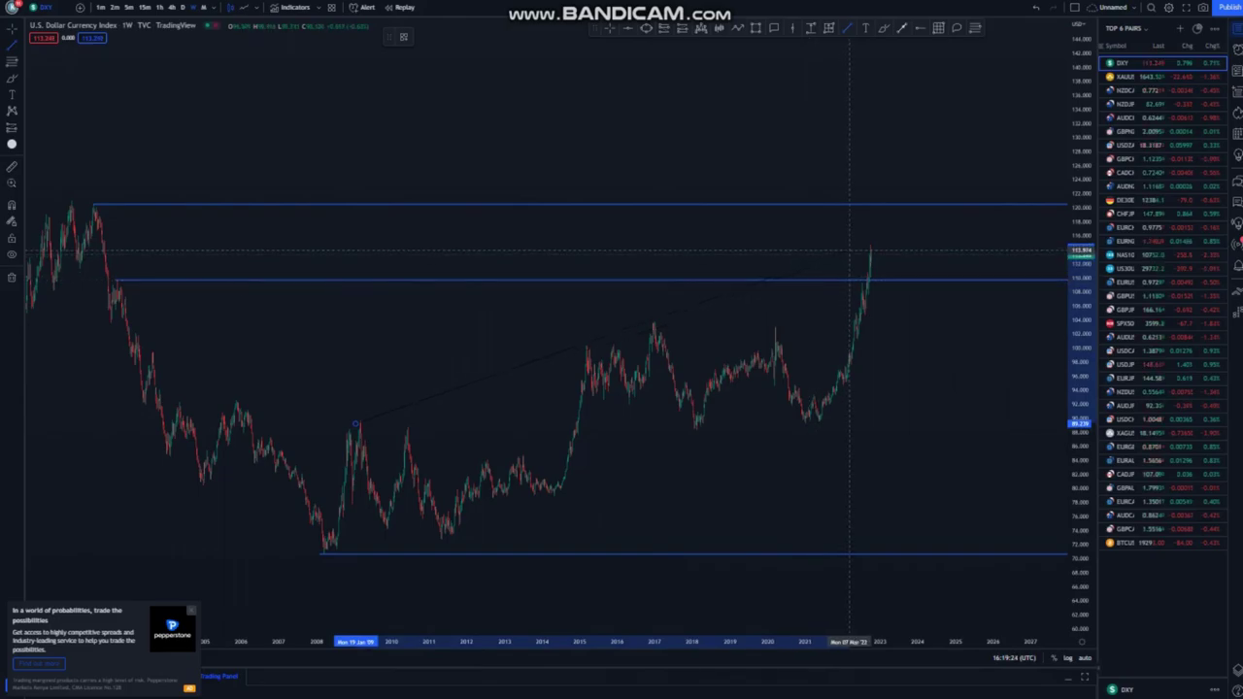
pyautogui.click(851, 254)
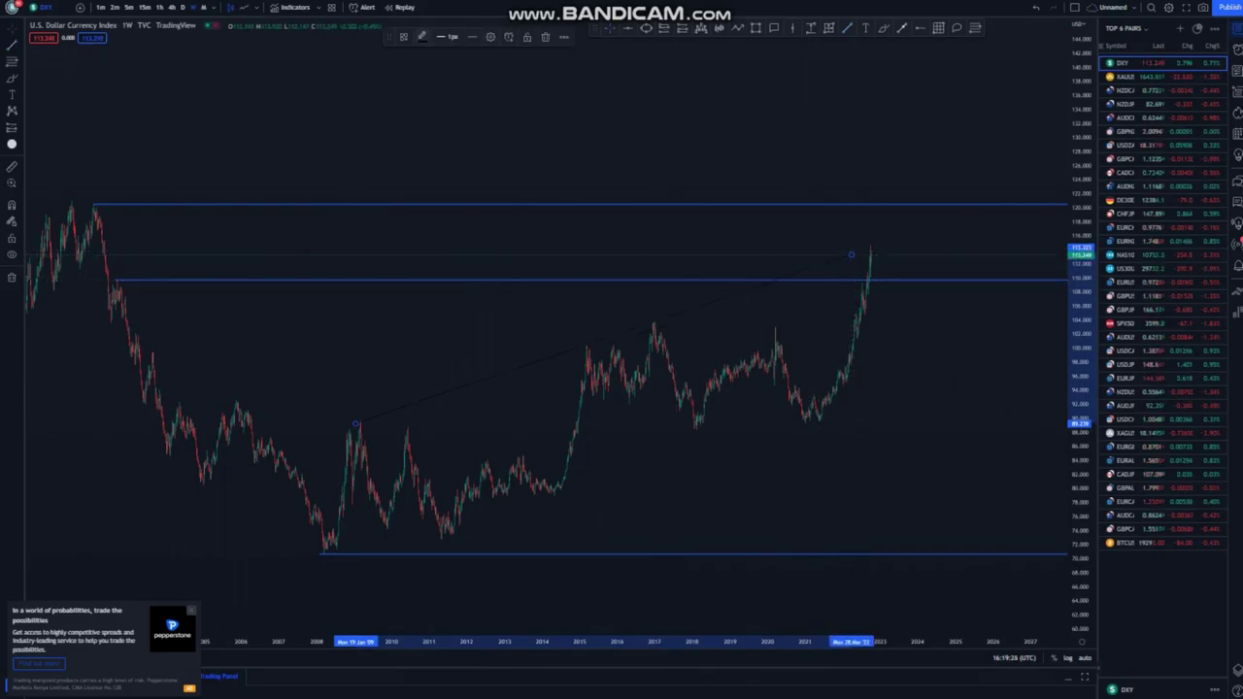
pyautogui.click(422, 37)
pyautogui.click(447, 70)
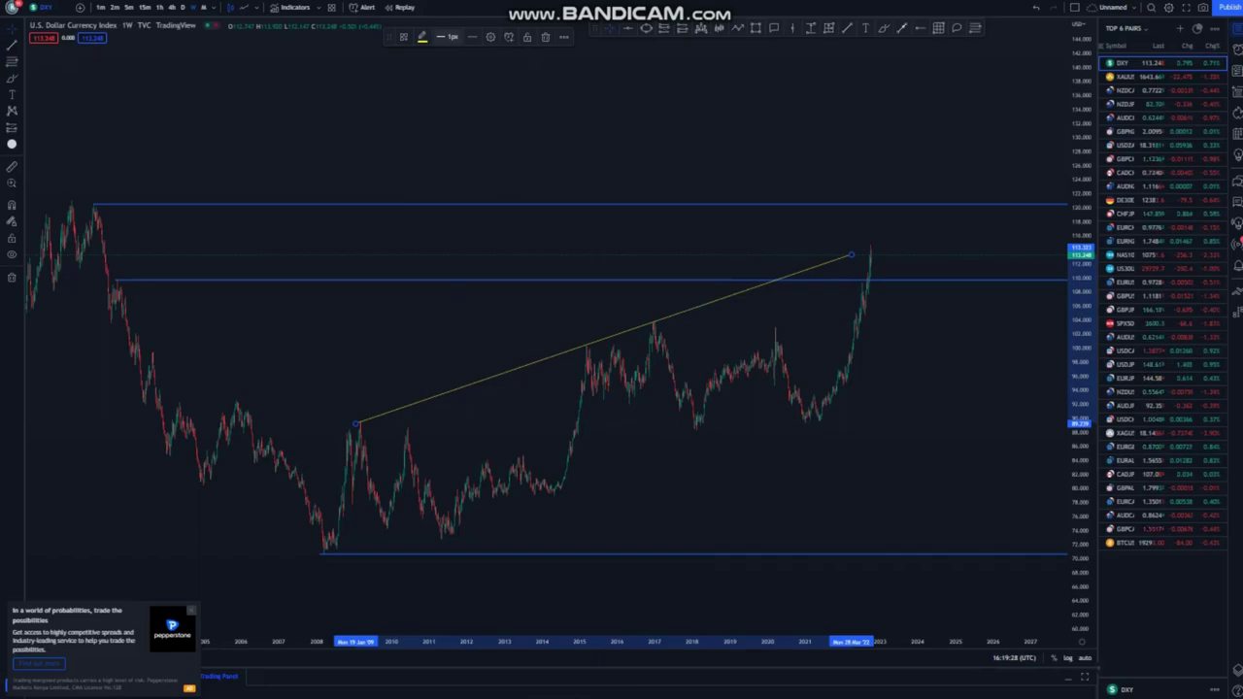
pyautogui.click(450, 72)
pyautogui.click(531, 103)
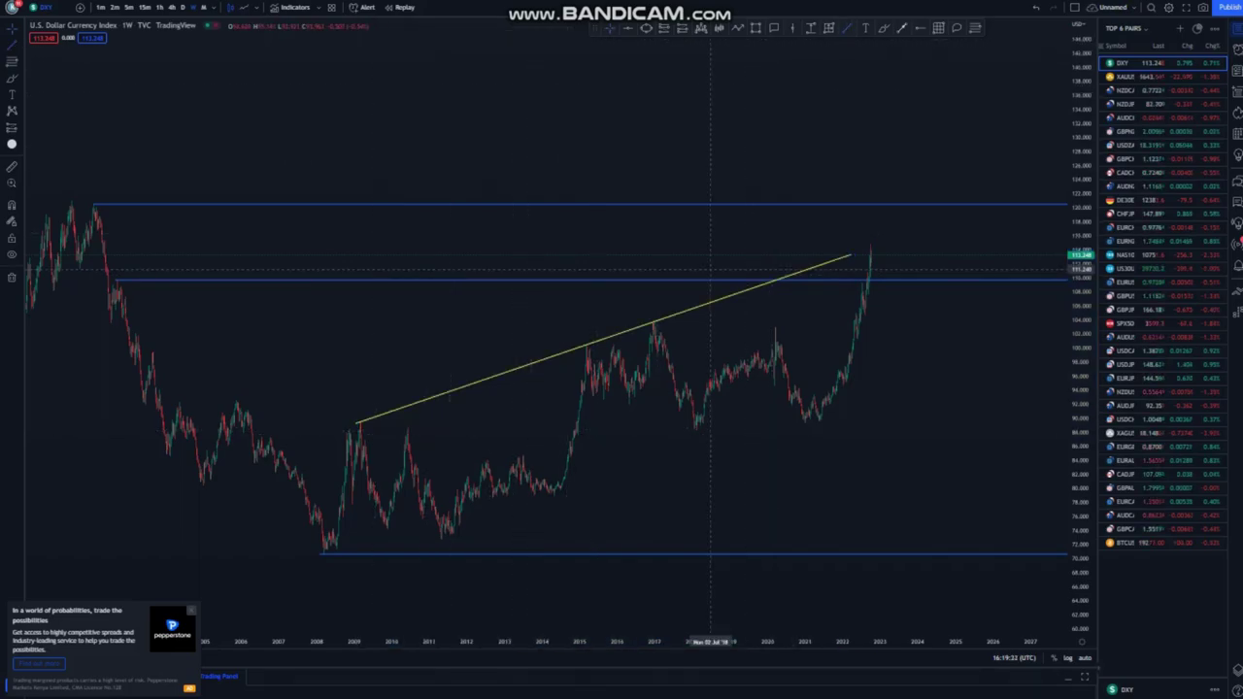
# Draw a lower trend line from the 2011 low along the 2021 low, and adjust both of its endpoints along the same slope.
pyautogui.click(440, 541)
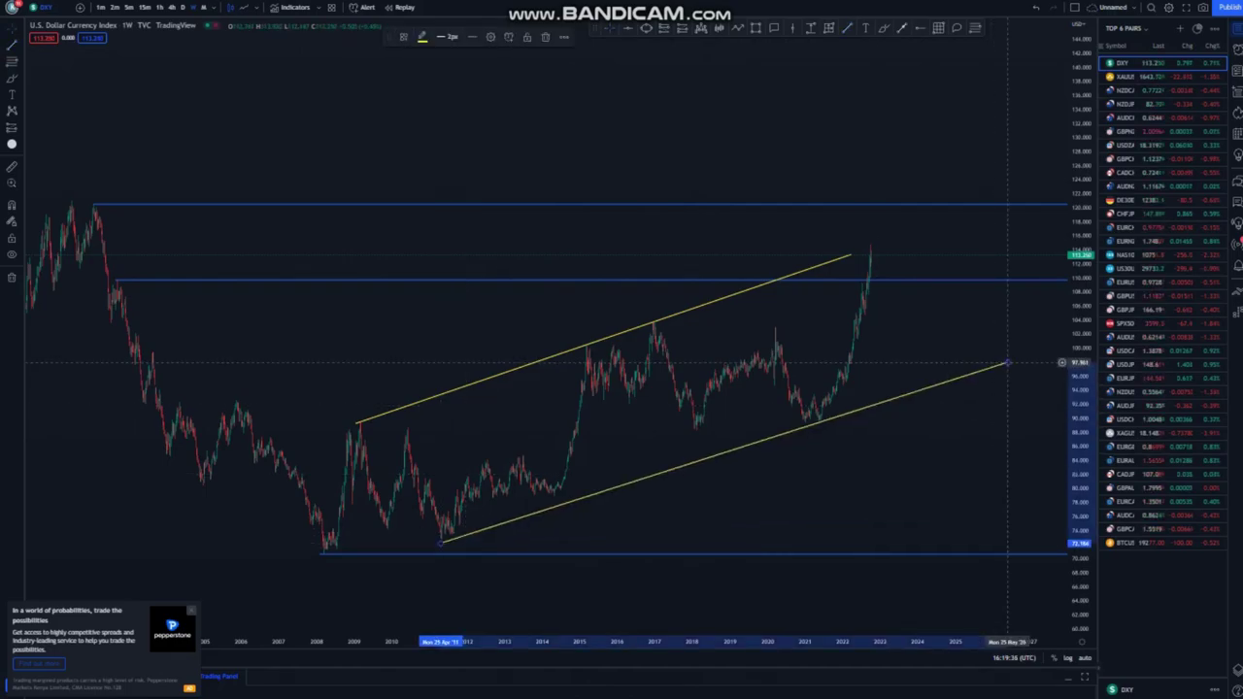
pyautogui.click(1006, 363)
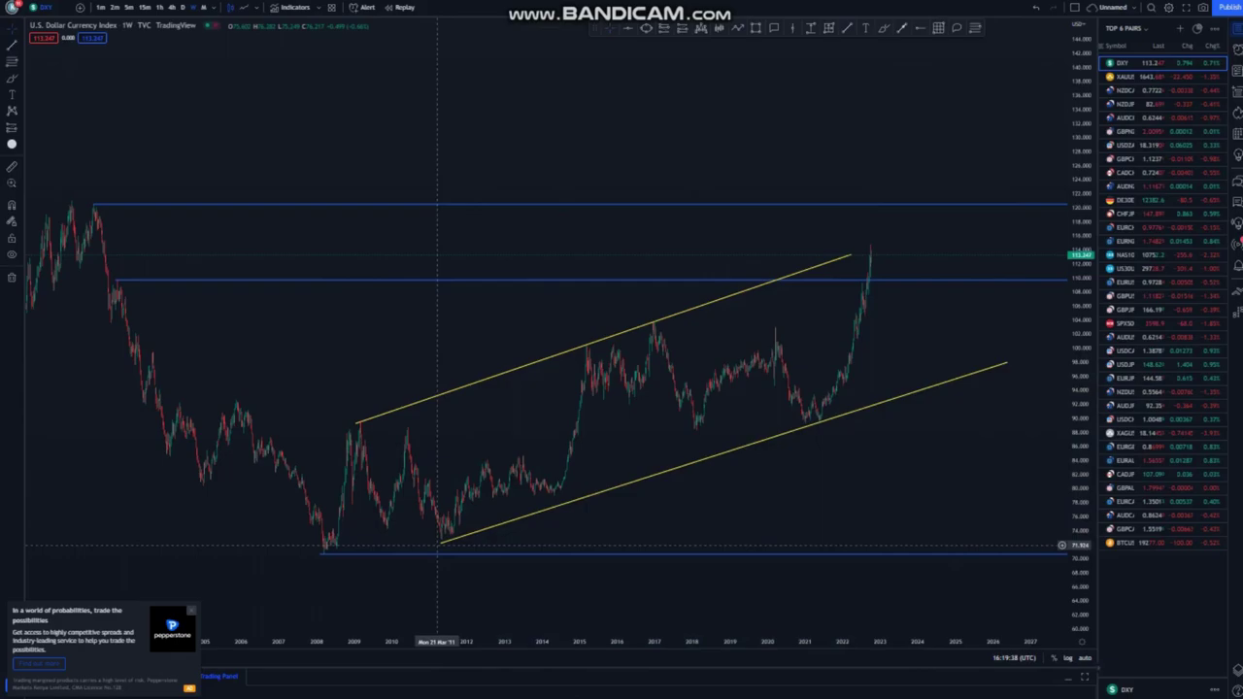
pyautogui.moveTo(440, 543); pyautogui.dragTo(418, 548)
pyautogui.click(708, 535)
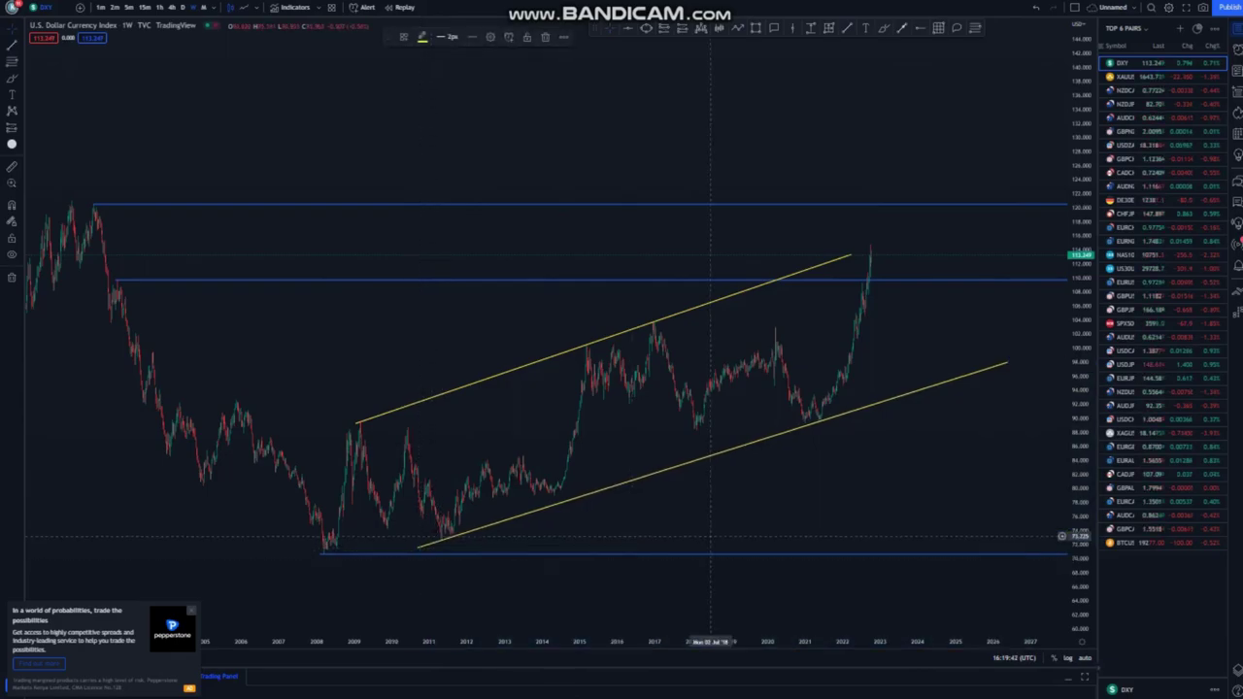
pyautogui.moveTo(1008, 362); pyautogui.dragTo(985, 368)
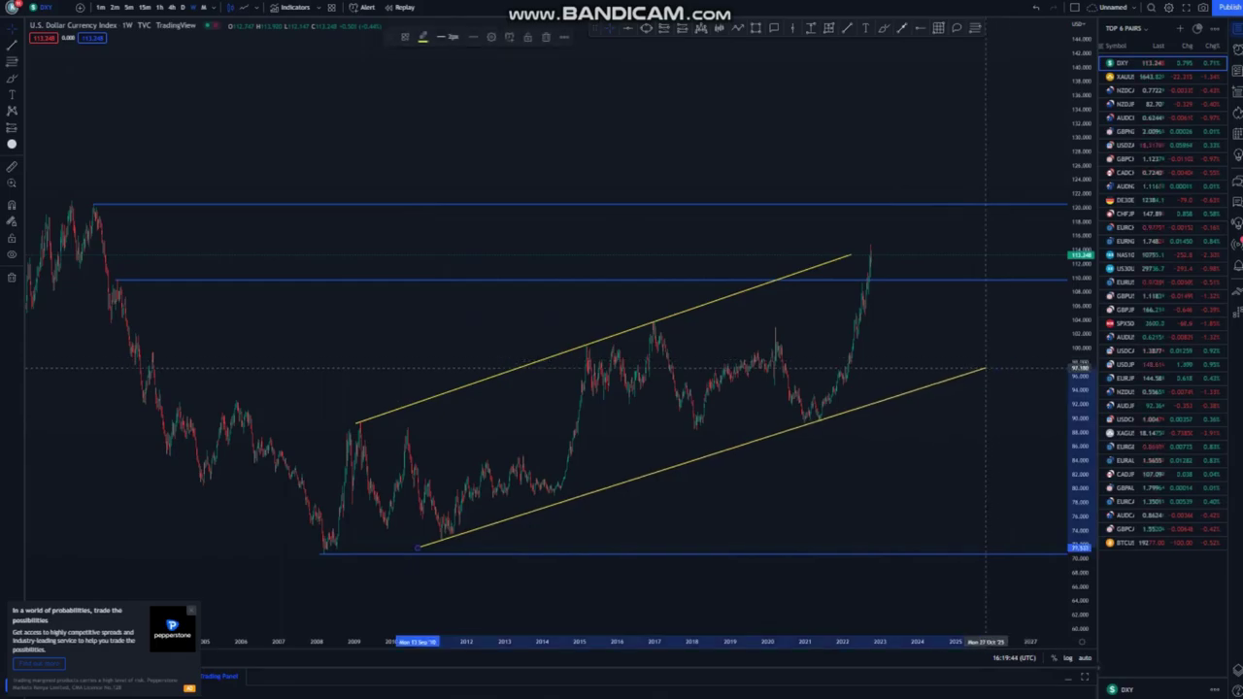
pyautogui.click(922, 365)
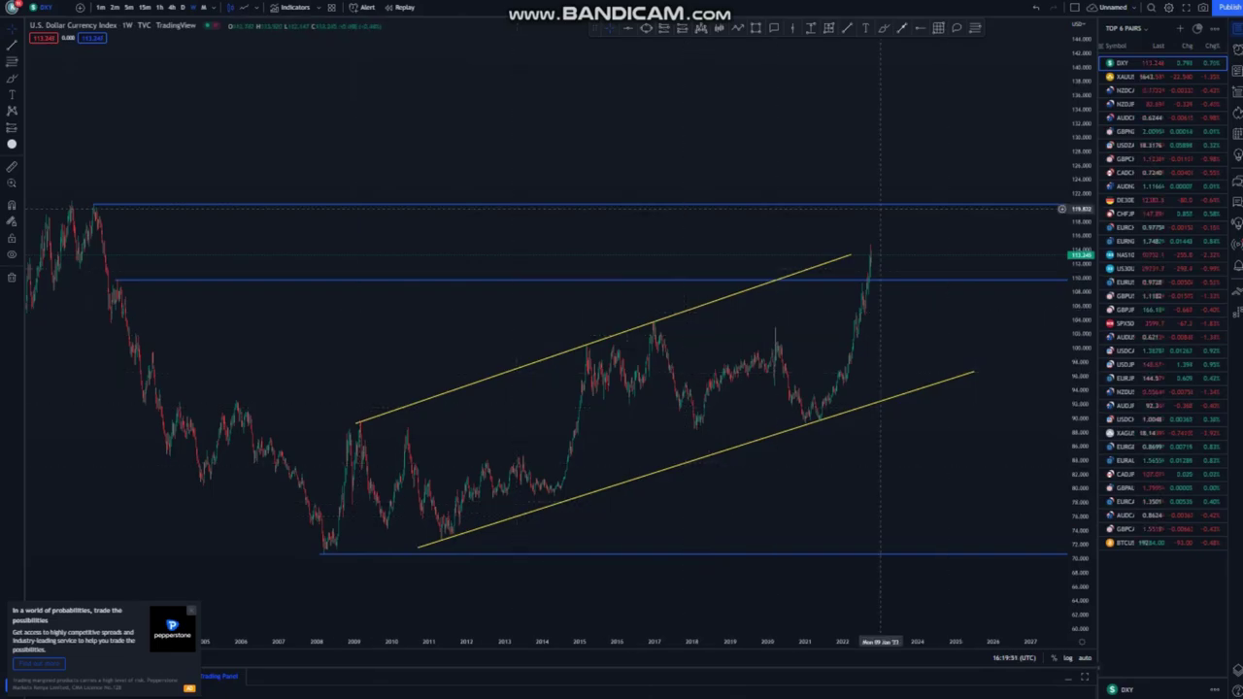
# Switch to the daily timeframe and extend the upper trend line to the late-September 2022 high at about 114.2.
pyautogui.click(182, 7)
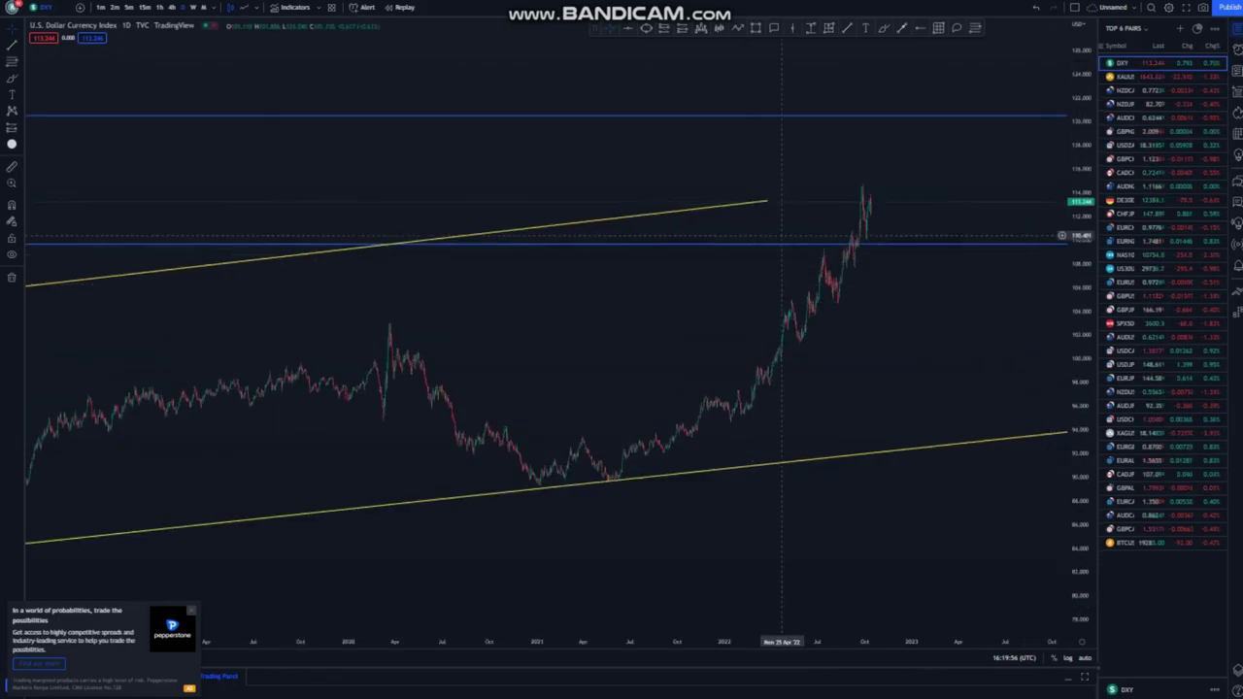
pyautogui.scroll(-5, 783, 235)
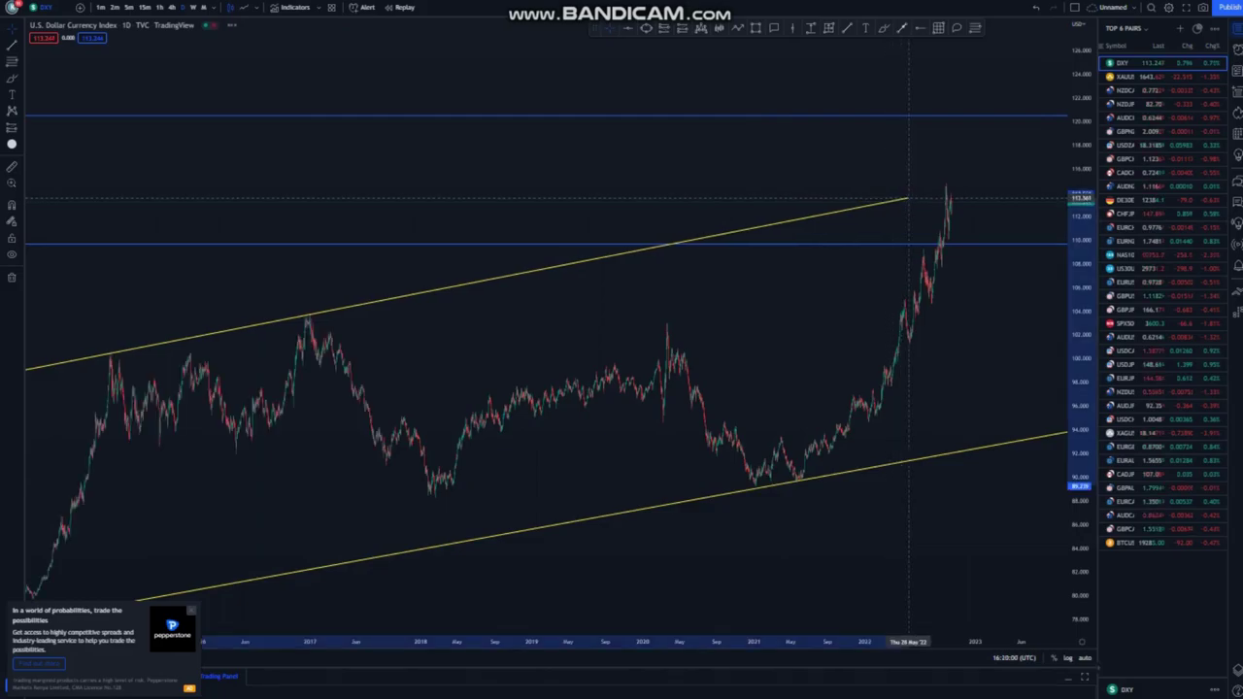
pyautogui.moveTo(907, 198); pyautogui.dragTo(947, 188)
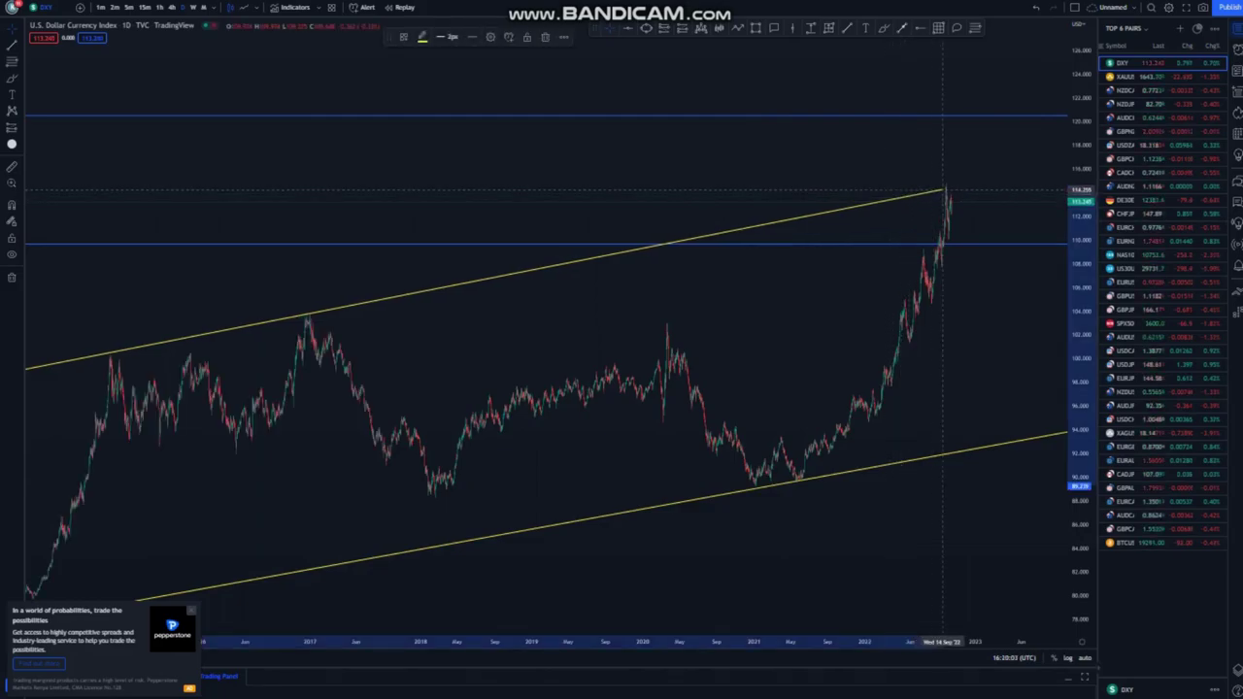
pyautogui.scroll(-2, 694, 346)
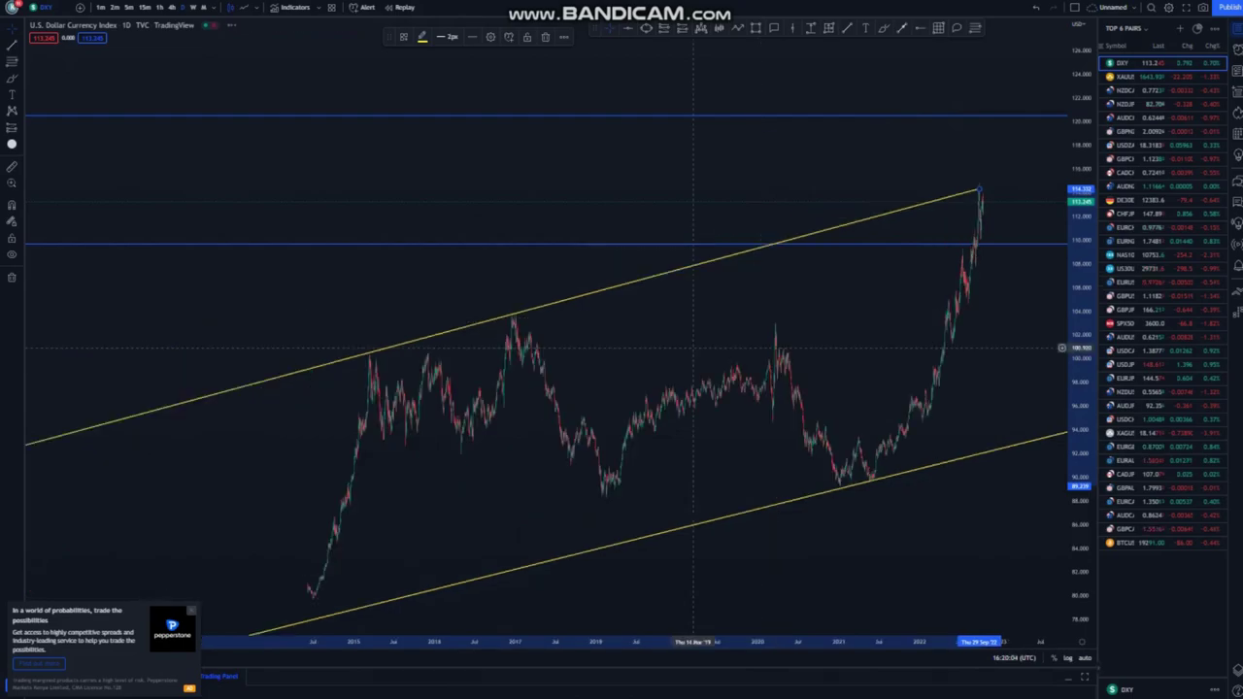
pyautogui.scroll(-1, 693, 347)
pyautogui.scroll(-2, 693, 347)
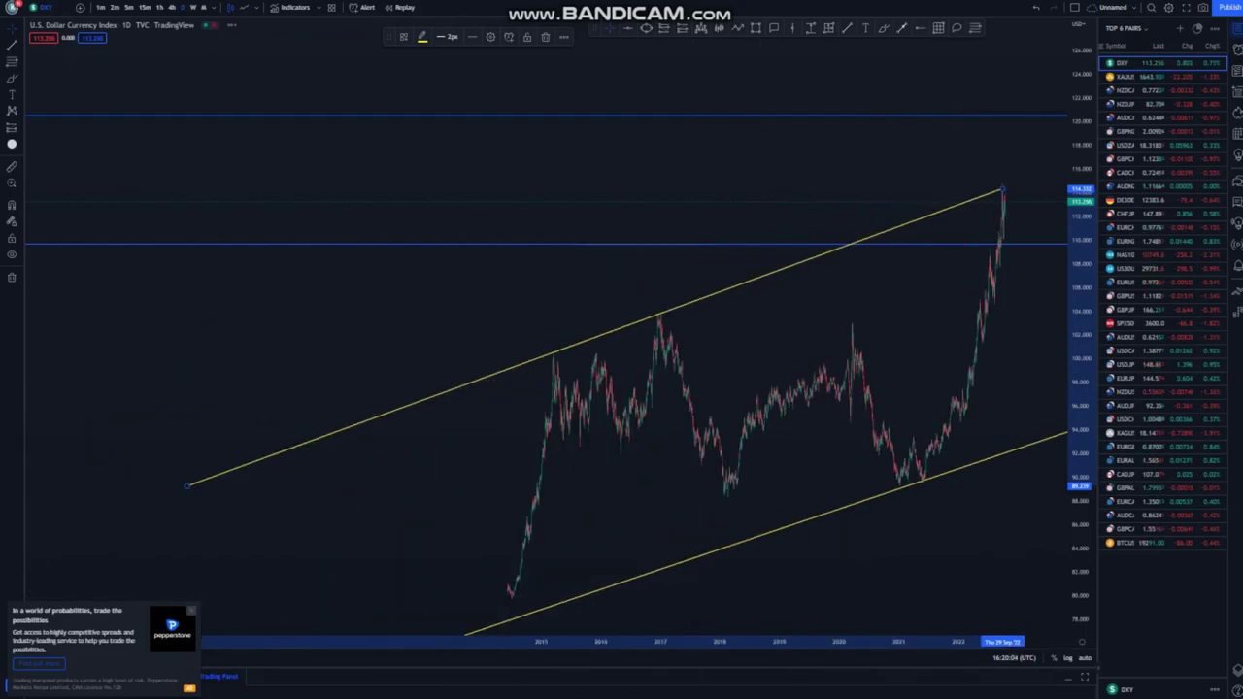
pyautogui.moveTo(1081, 156); pyautogui.dragTo(1080, 307)
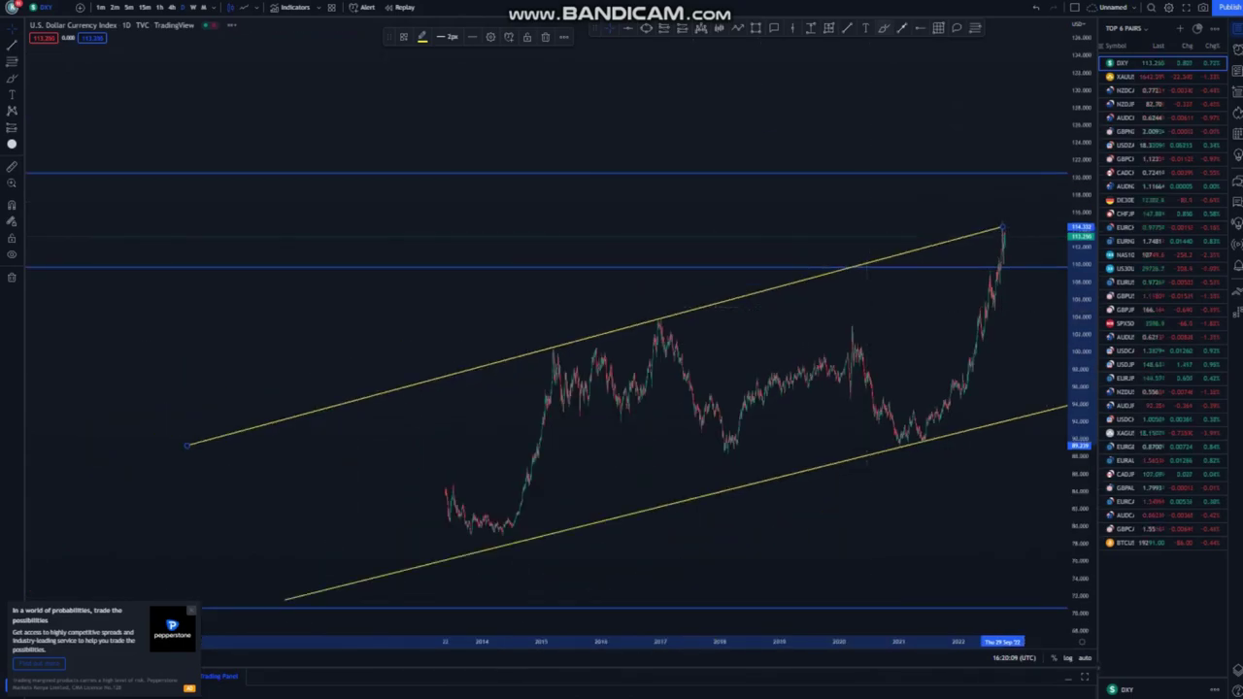
pyautogui.click(313, 354)
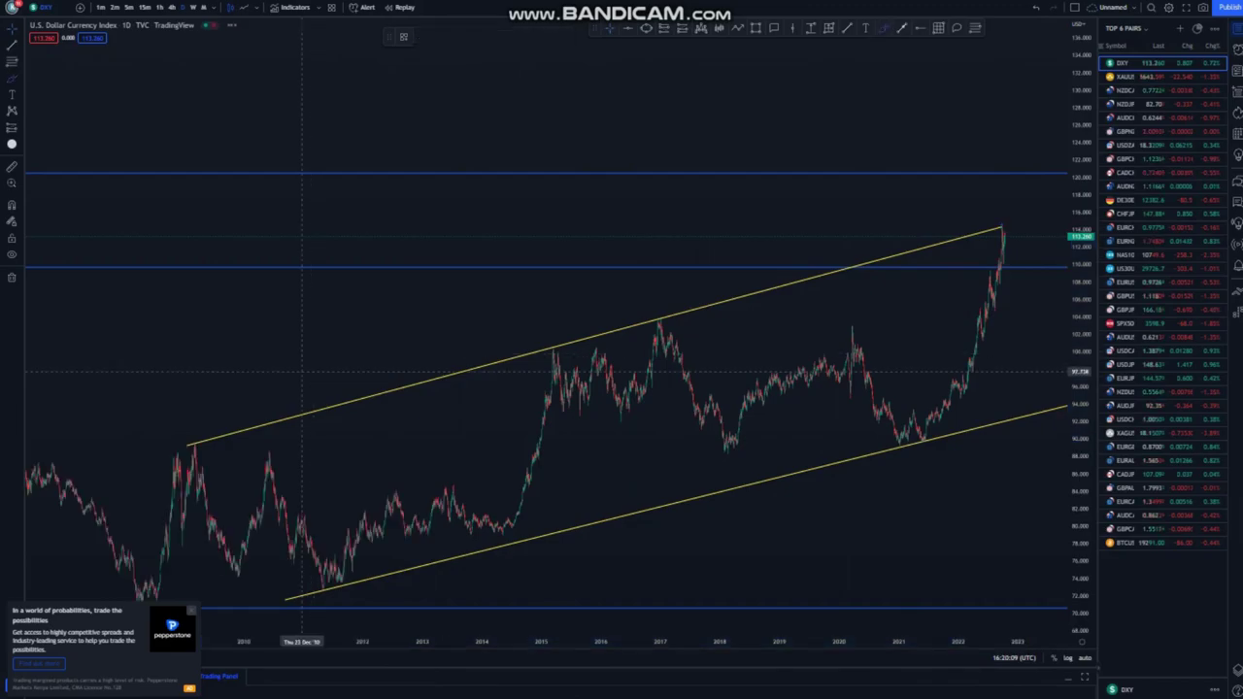
# Mark the price touches along the upper trend line from 2009 to 2022 with blue brush strokes, and undo the marks.
pyautogui.moveTo(207, 429); pyautogui.dragTo(178, 455)
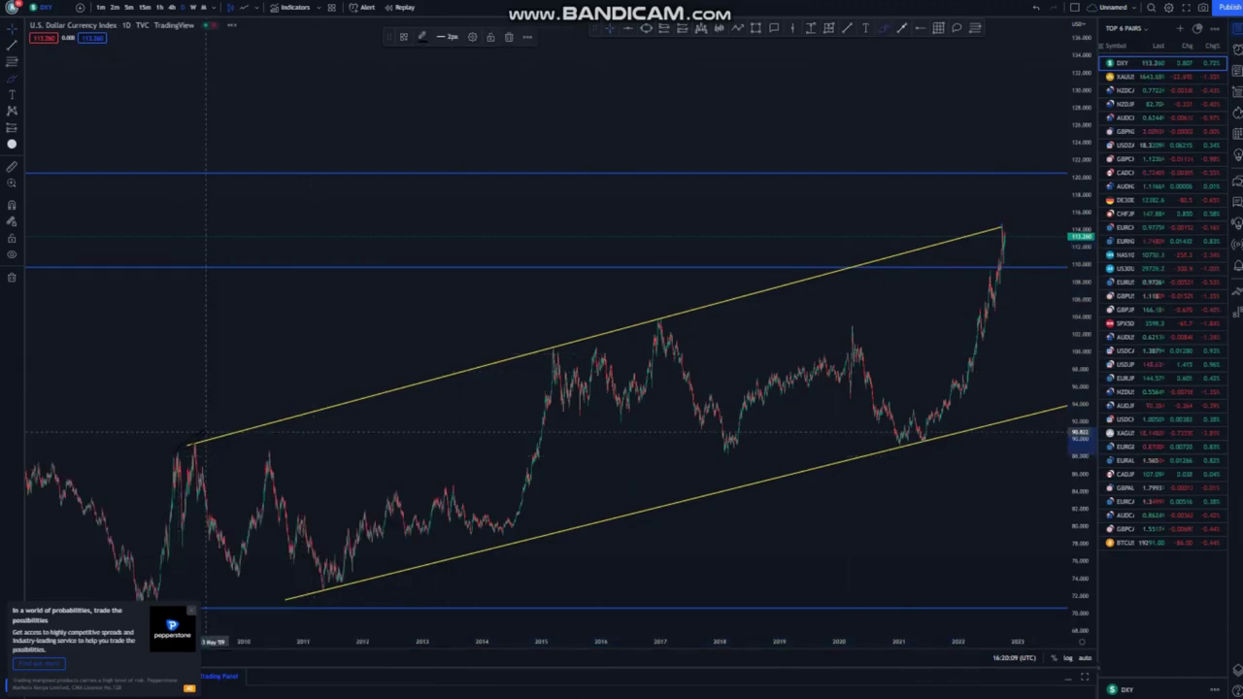
pyautogui.click(421, 36)
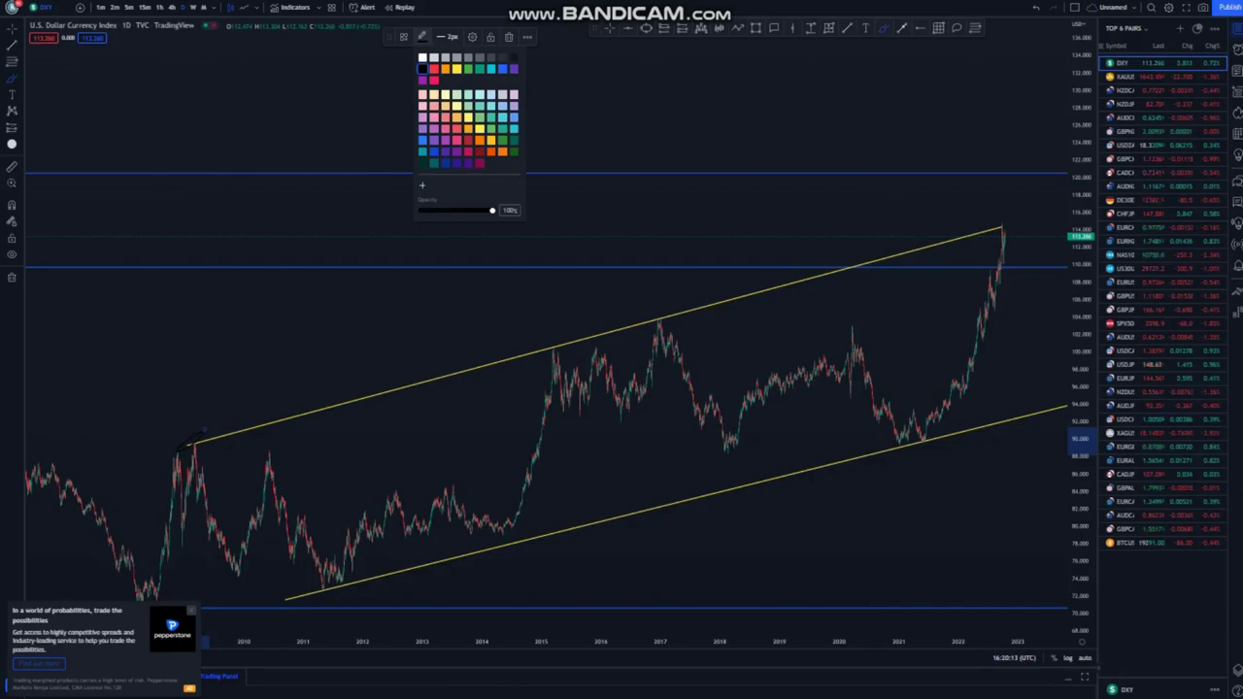
pyautogui.click(502, 69)
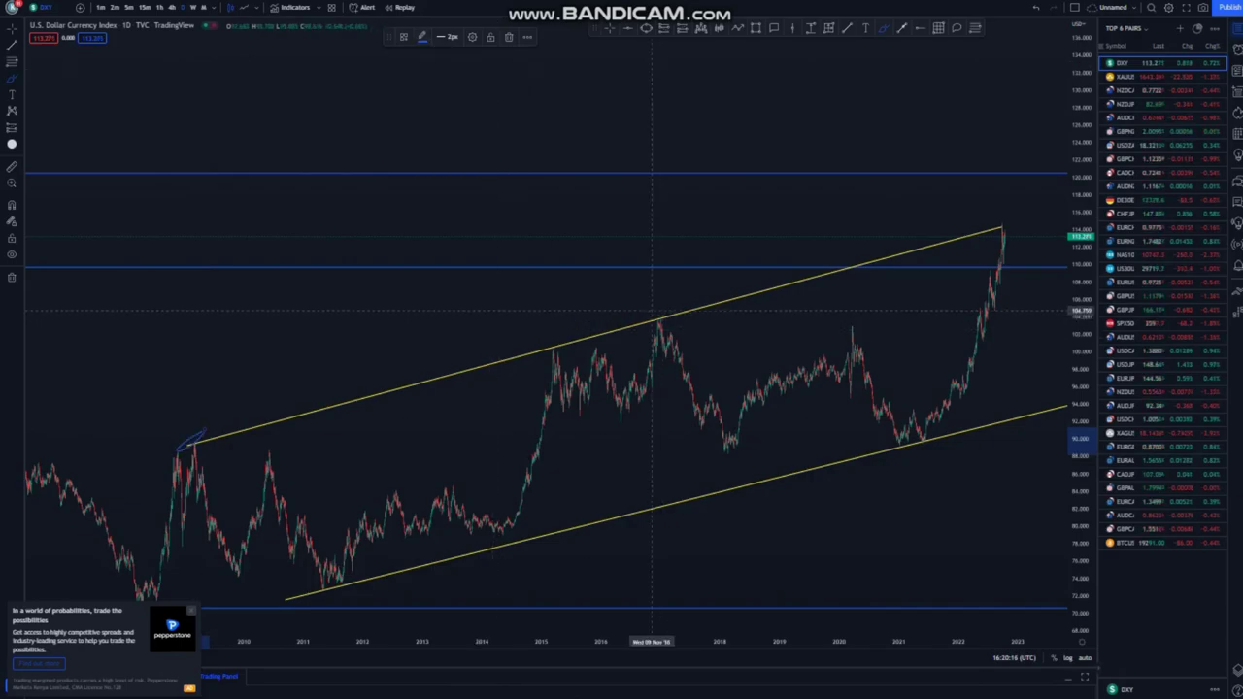
pyautogui.moveTo(533, 336); pyautogui.dragTo(565, 340)
pyautogui.moveTo(637, 312); pyautogui.dragTo(661, 308)
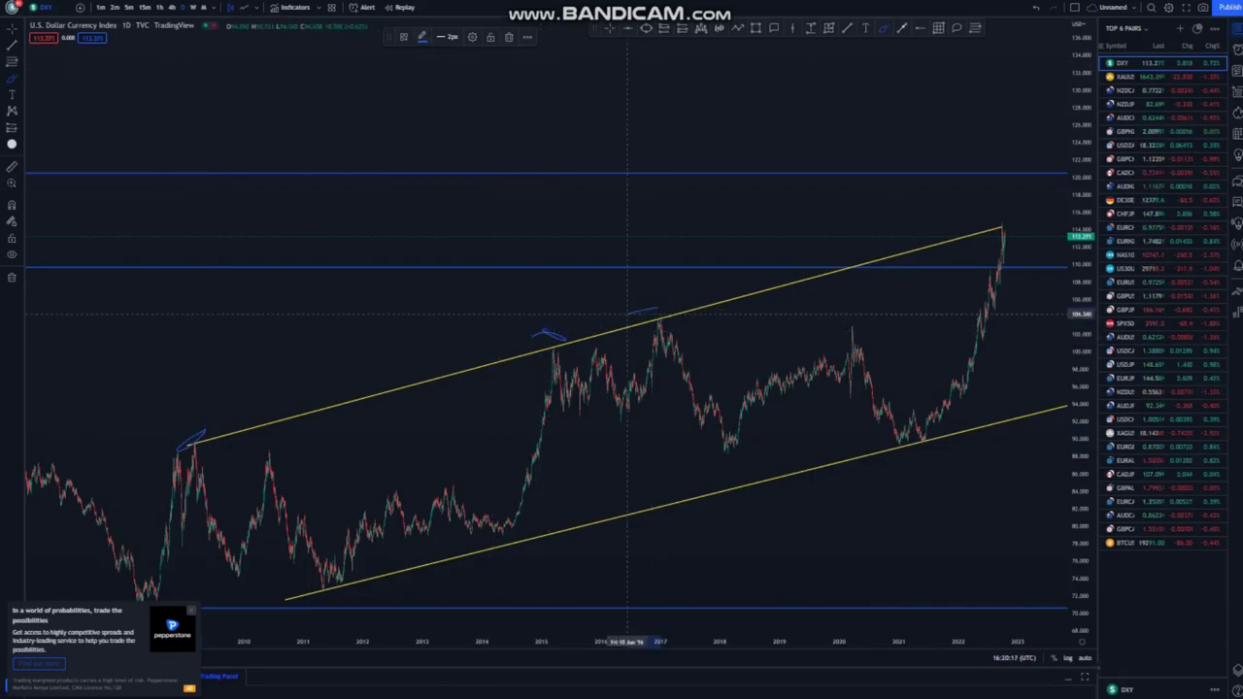
pyautogui.moveTo(1005, 209); pyautogui.dragTo(1024, 213)
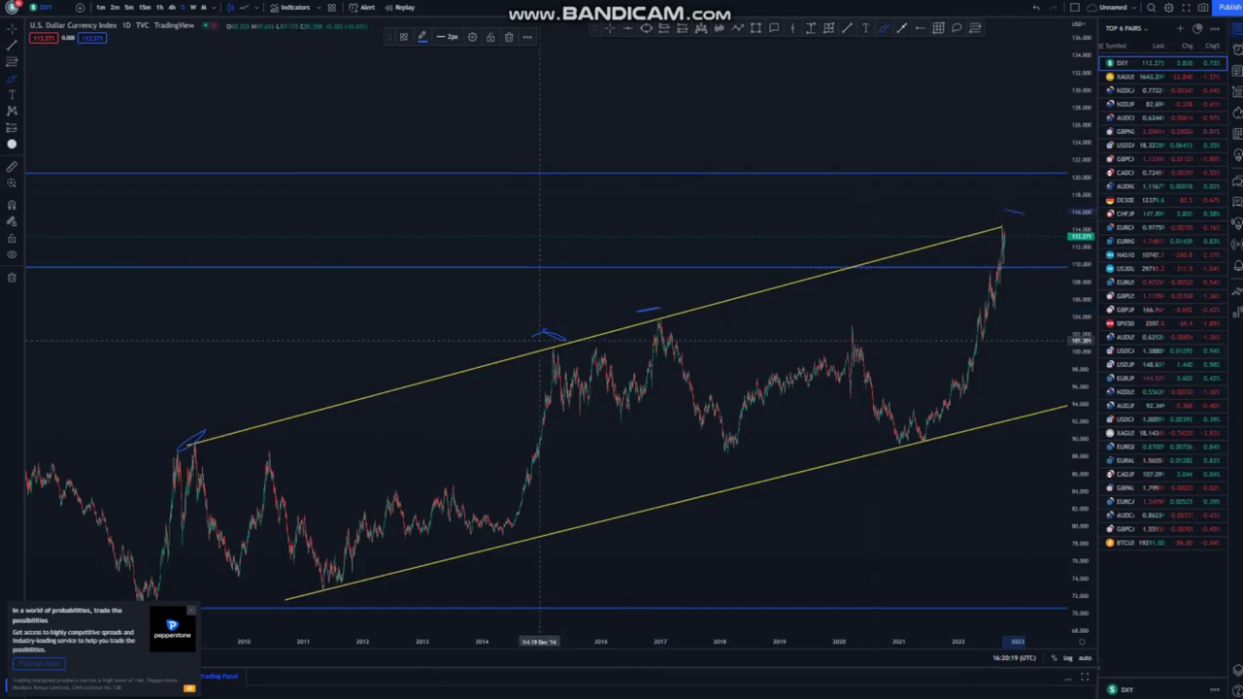
pyautogui.moveTo(618, 316); pyautogui.dragTo(565, 330)
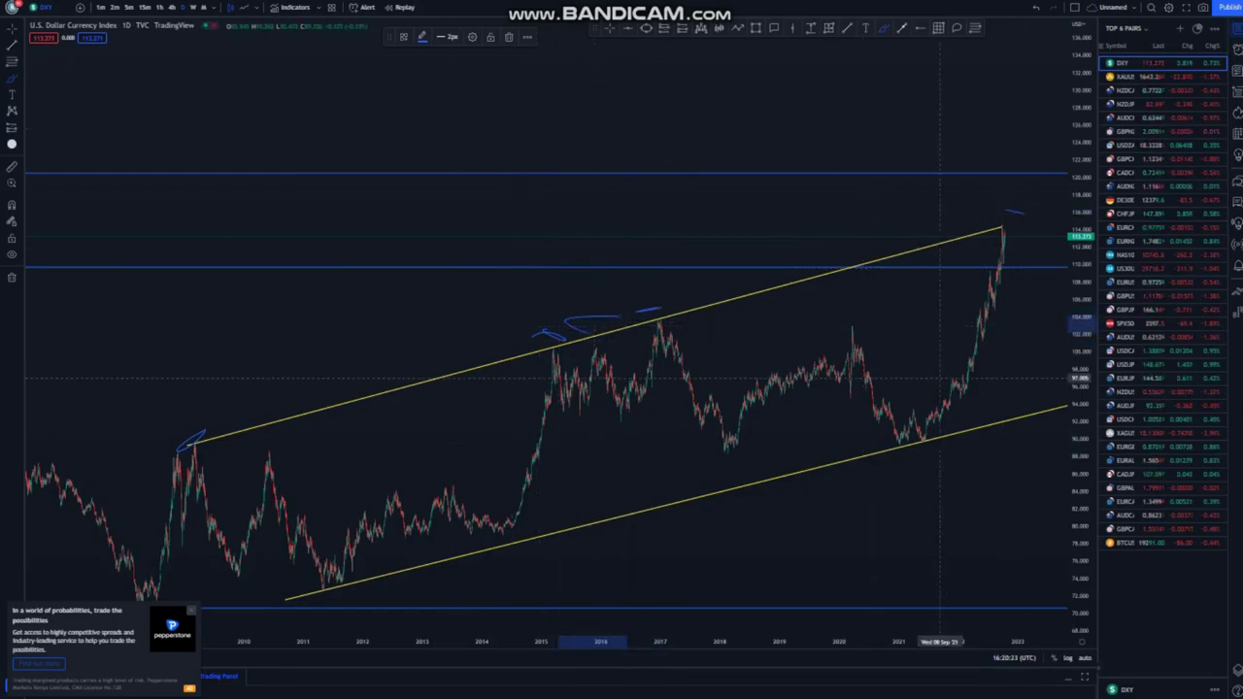
pyautogui.click(1035, 7)
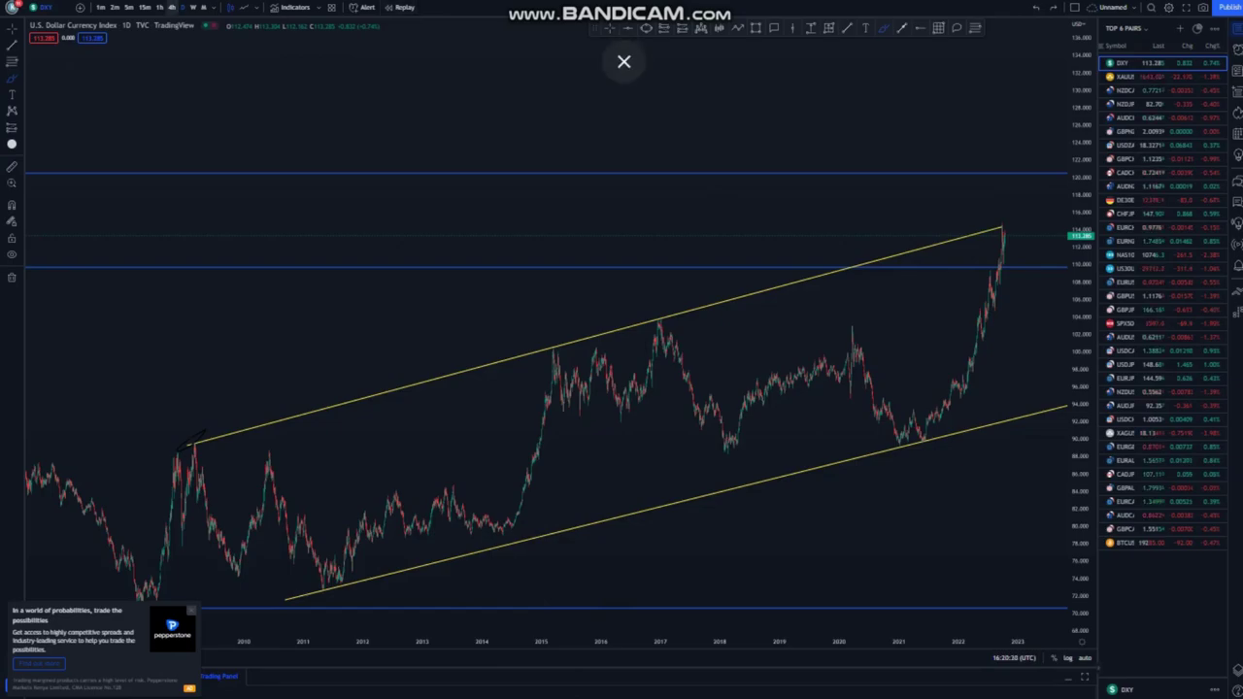
# Switch to the 4-hour timeframe and draw two trend lines: one across the July and September 2022 highs, one under the August to October lows.
pyautogui.click(172, 8)
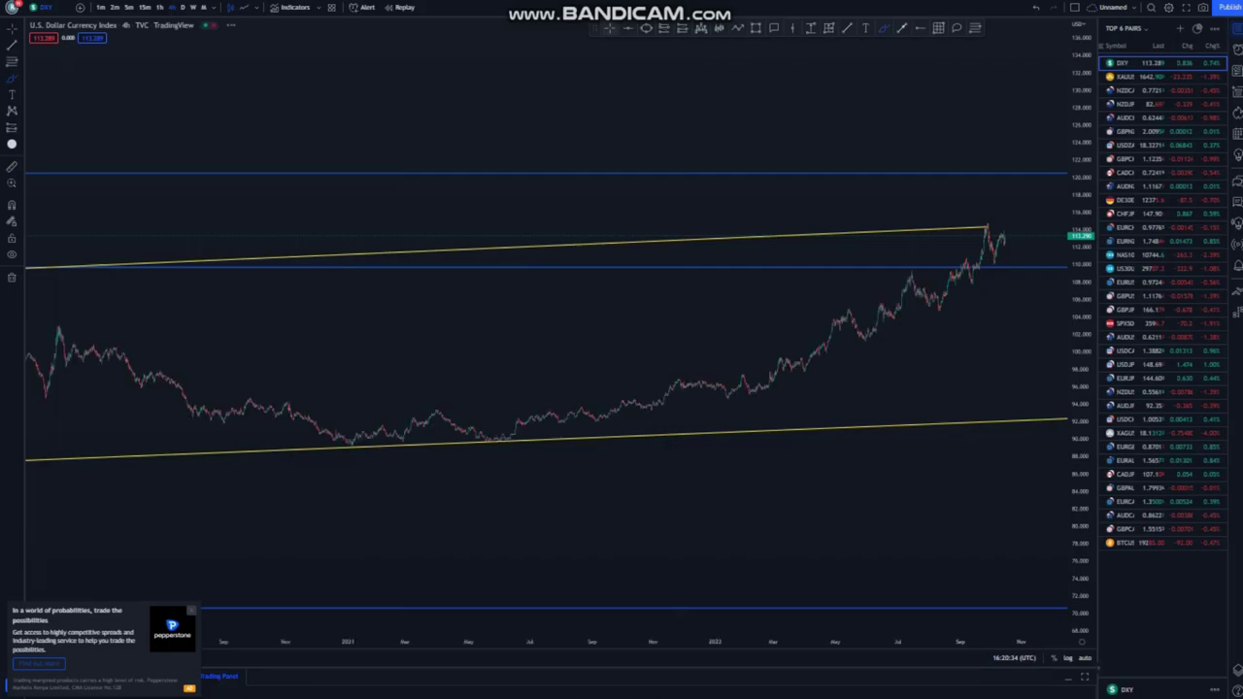
pyautogui.moveTo(865, 642); pyautogui.dragTo(821, 642)
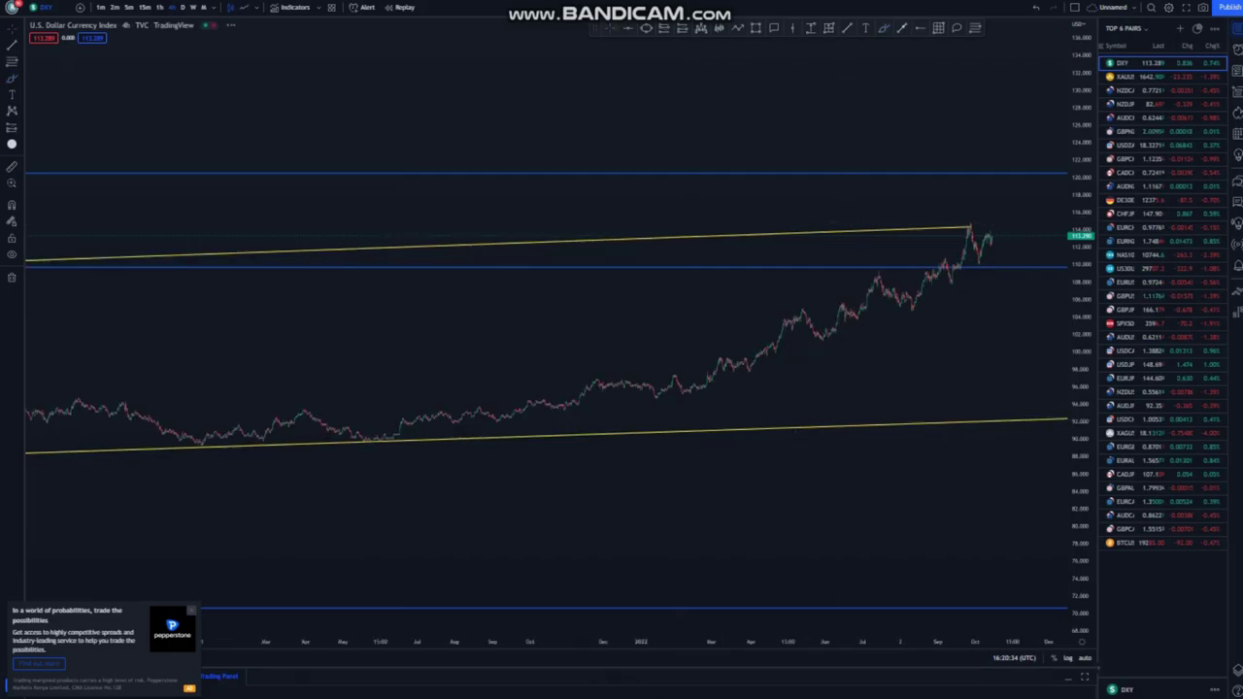
pyautogui.scroll(2, 968, 365)
pyautogui.scroll(2, 968, 364)
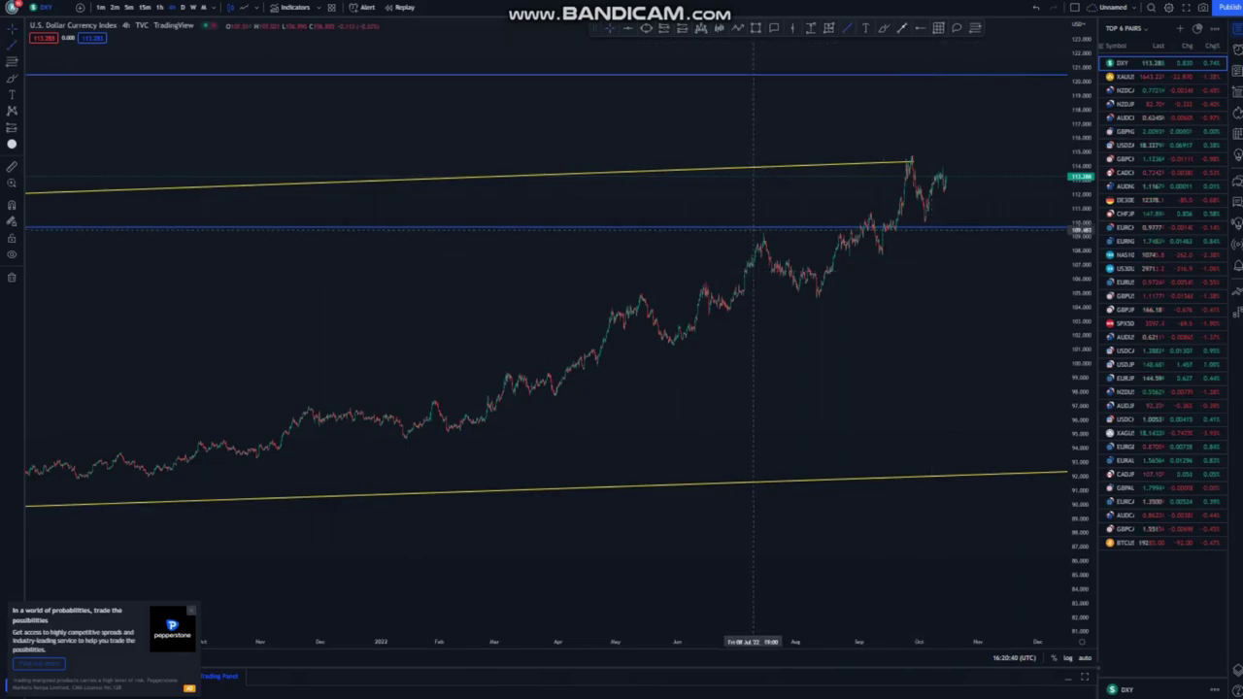
pyautogui.click(762, 233)
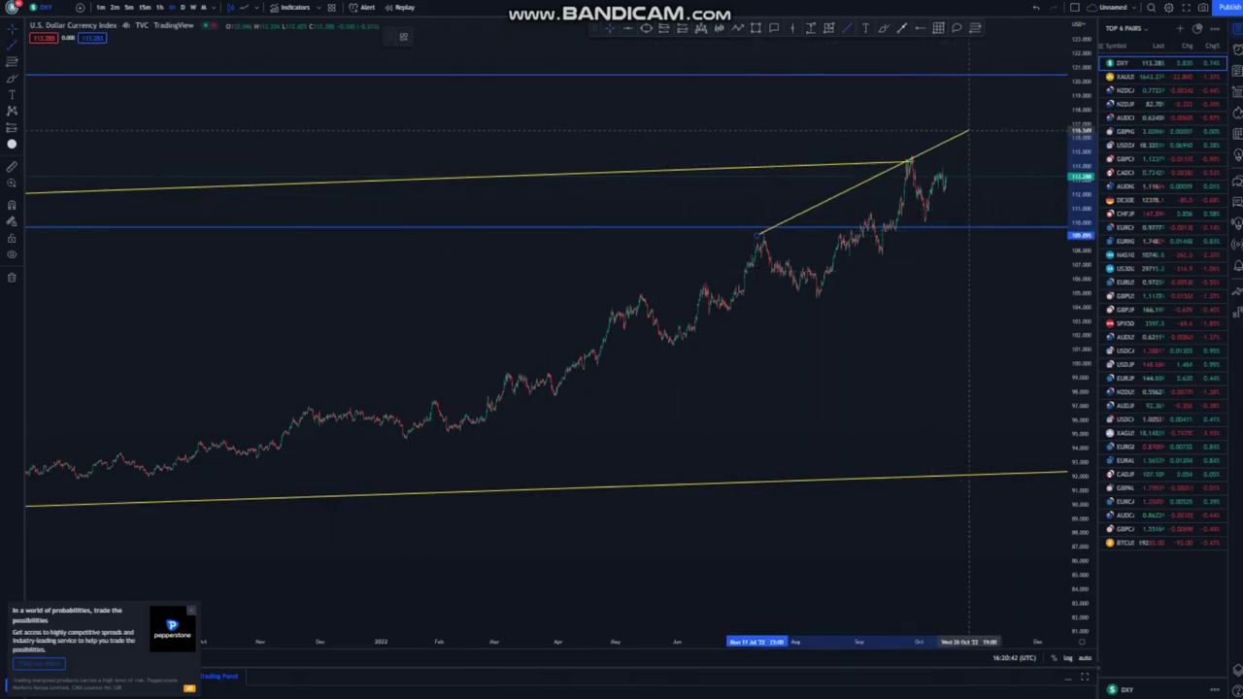
pyautogui.click(970, 126)
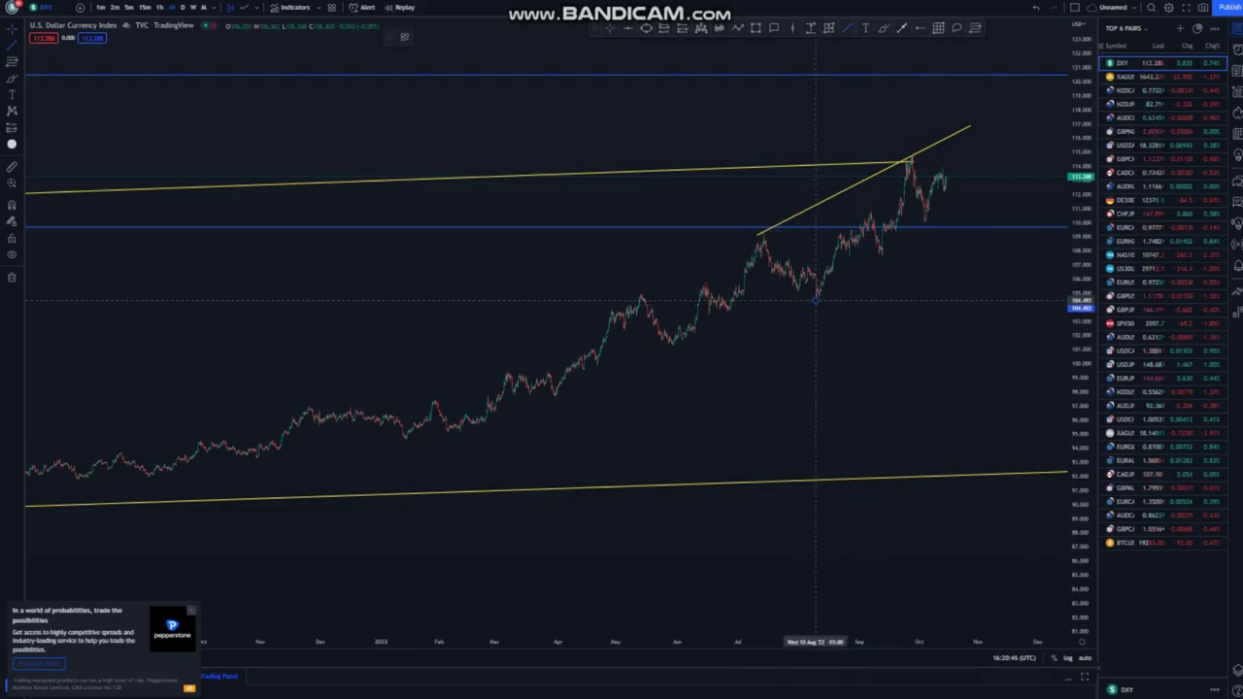
pyautogui.click(815, 301)
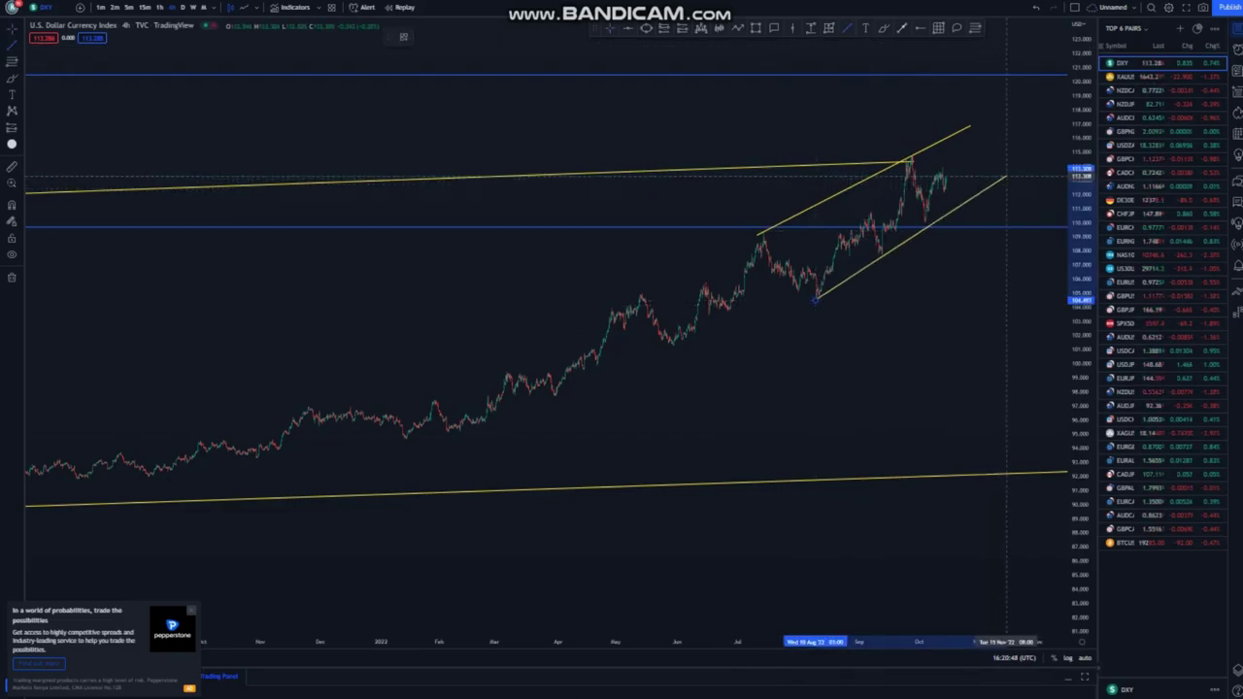
pyautogui.click(1006, 177)
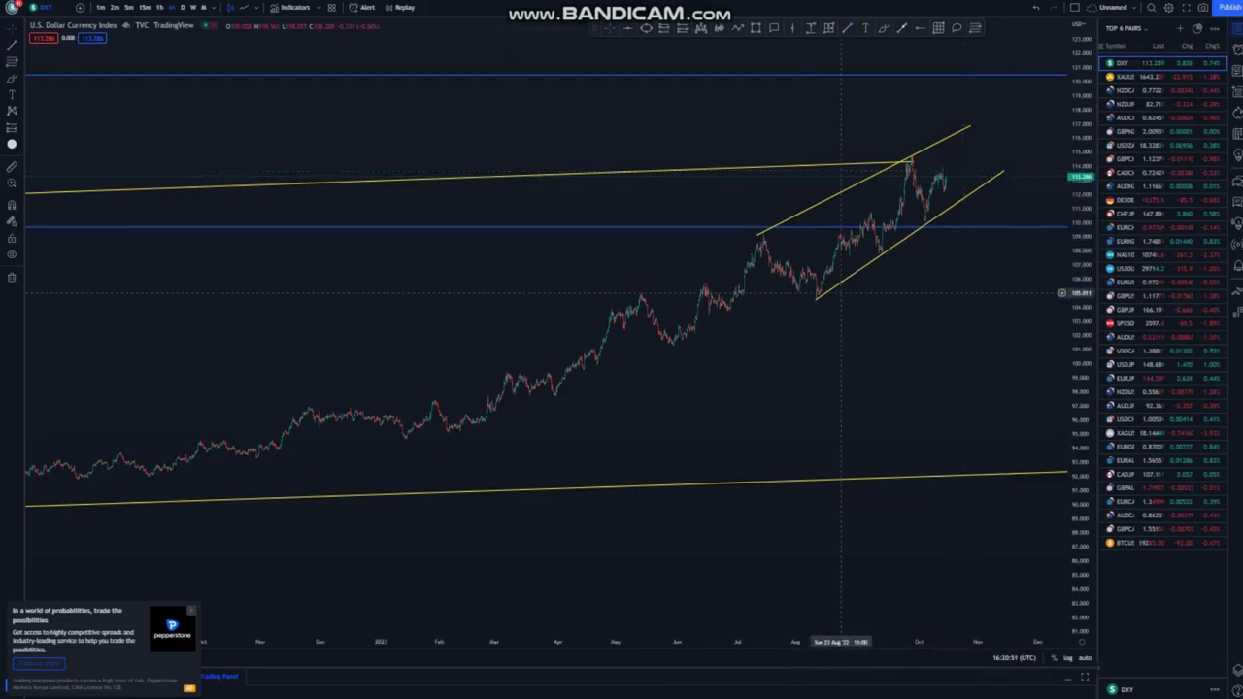
# Delete the blue horizontal line at 109.679.
pyautogui.moveTo(732, 321); pyautogui.dragTo(669, 324)
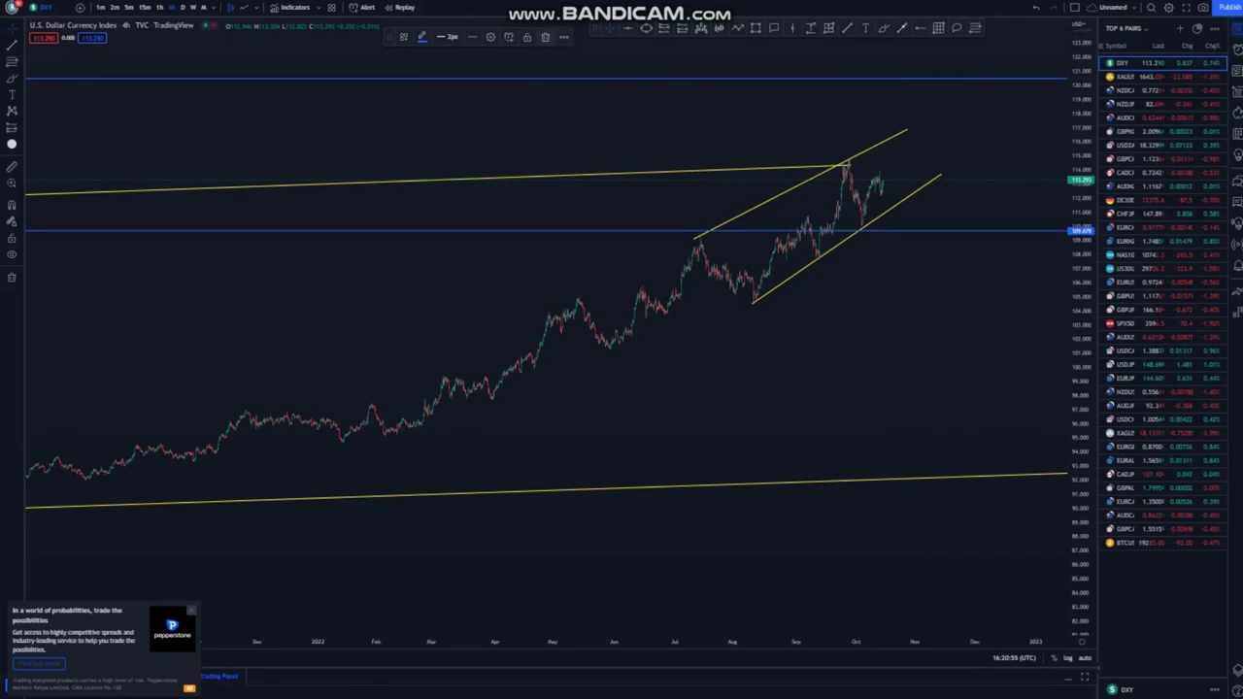
pyautogui.press('Delete')
# Move the long-term upper trend line's end to about 22 September 2022 at 114.3, and add a horizontal ray from the late-September high.
pyautogui.scroll(5, 749, 318)
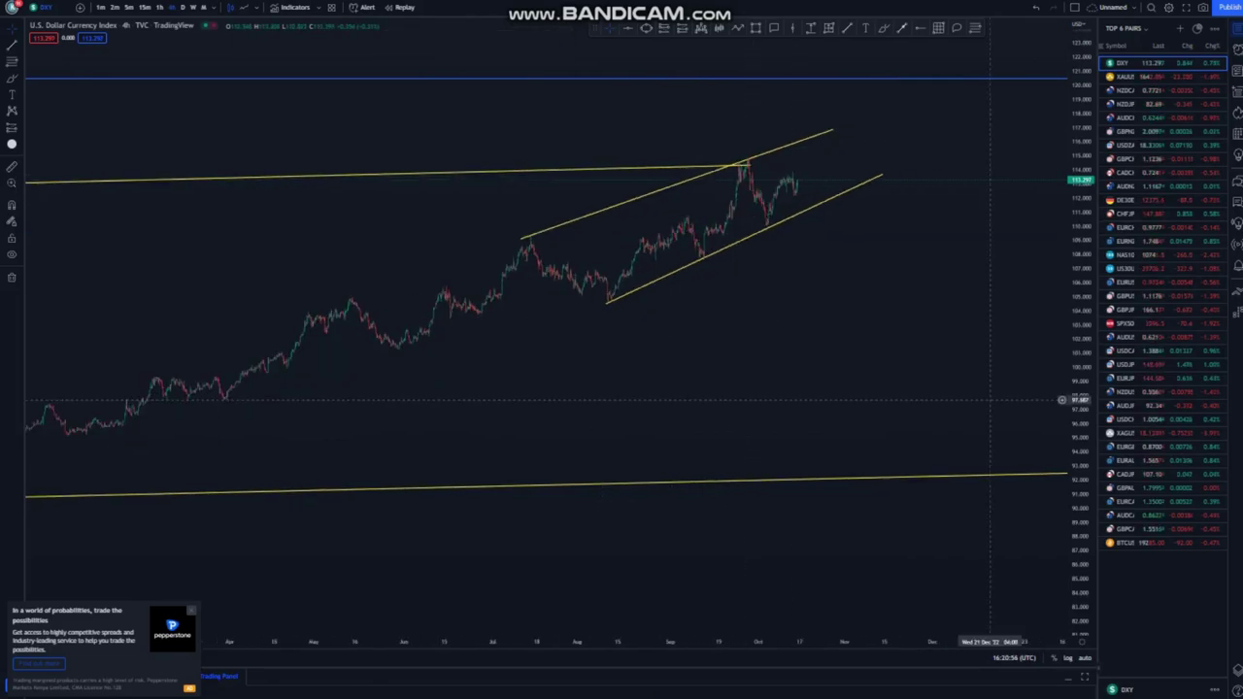
pyautogui.moveTo(1081, 360); pyautogui.dragTo(1080, 282)
pyautogui.moveTo(863, 380); pyautogui.dragTo(863, 443)
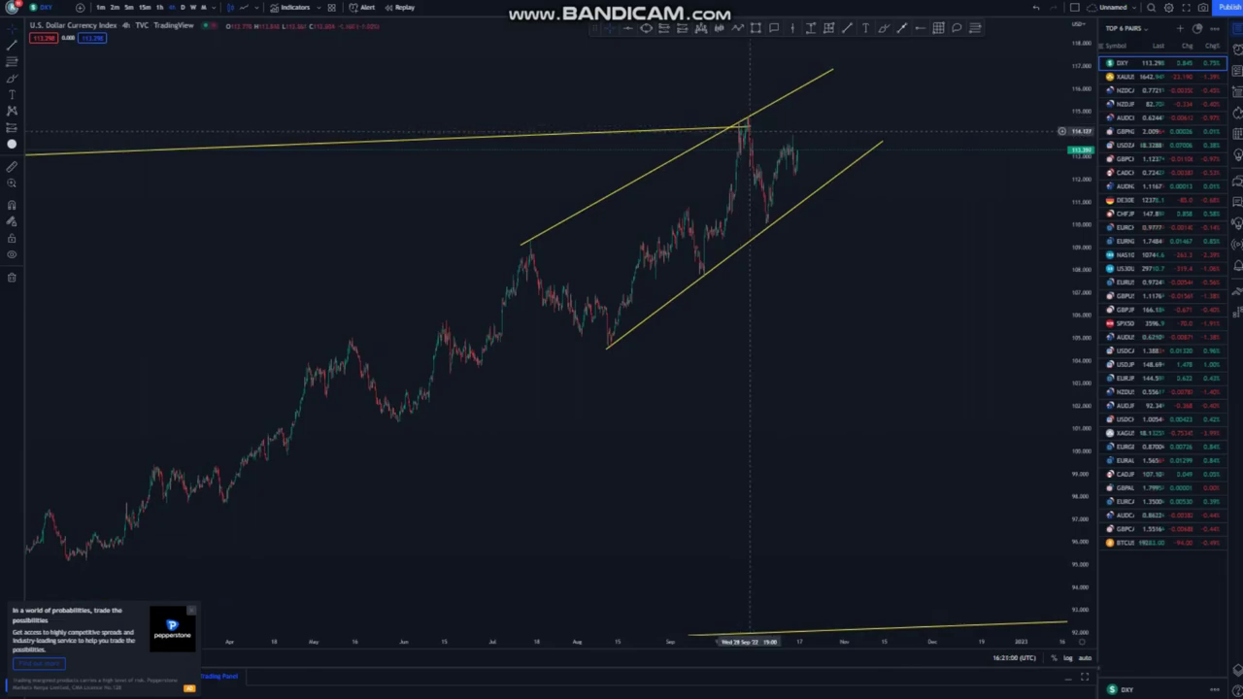
pyautogui.click(742, 126)
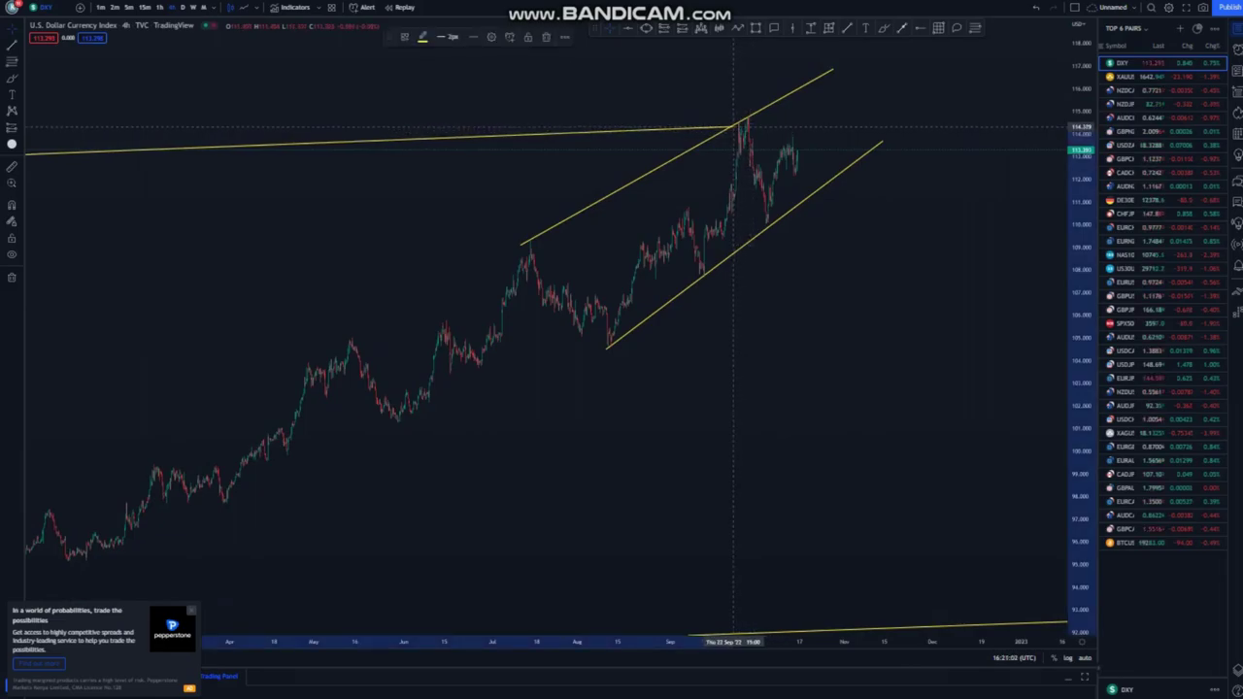
pyautogui.click(938, 242)
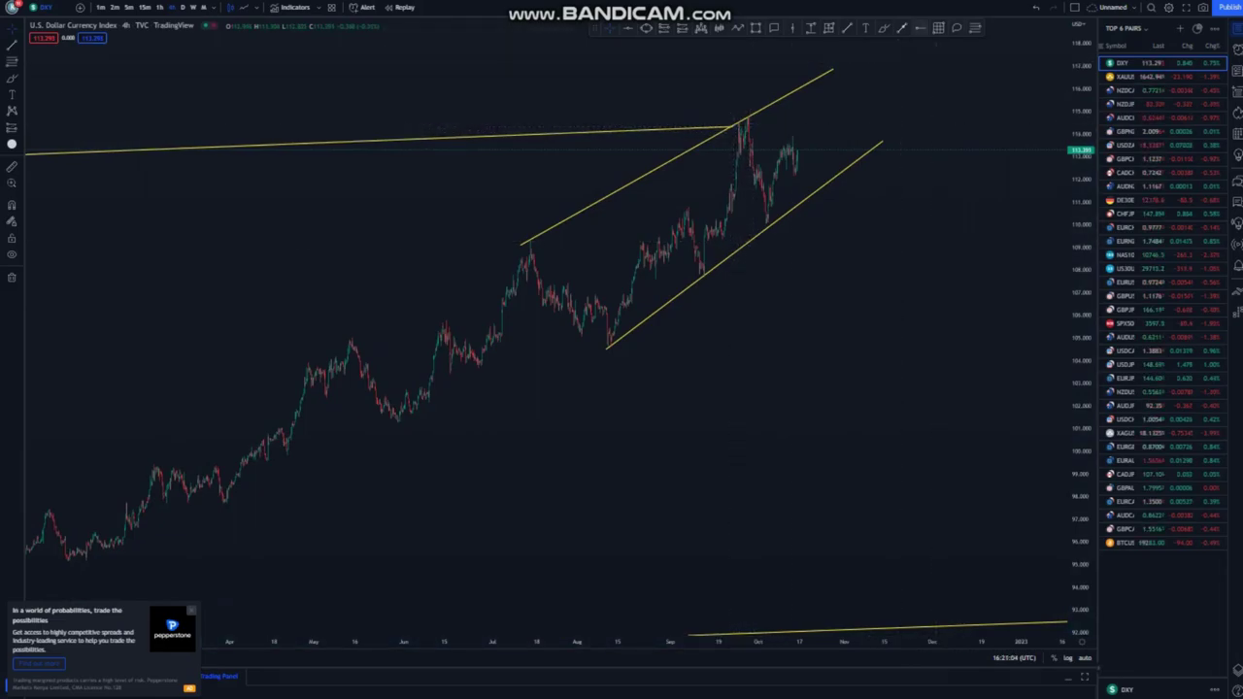
pyautogui.hotkey('alt', 'j')
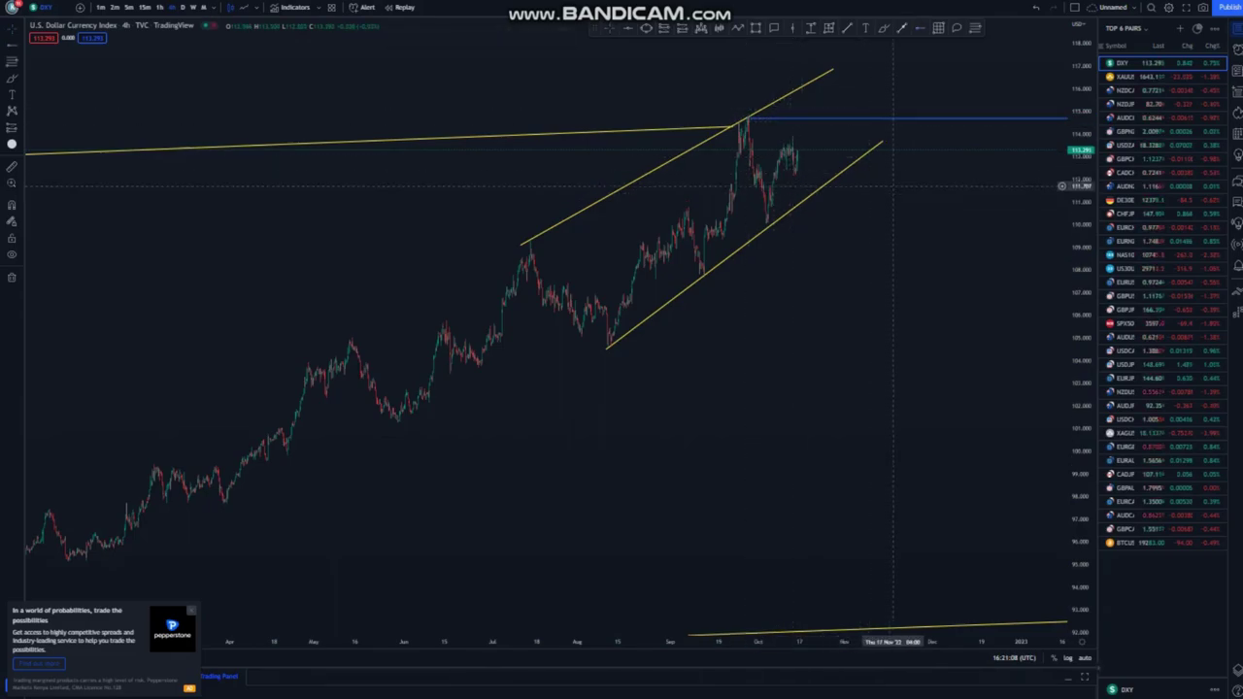
# Sketch a blue brush forecast rising to the horizontal ray and falling through the channel, mark both tops, and undo the strokes.
pyautogui.click(884, 28)
pyautogui.moveTo(796, 157)
pyautogui.mouseDown()
pyautogui.moveTo(809, 120)
pyautogui.moveTo(814, 145)
pyautogui.moveTo(820, 125)
pyautogui.mouseUp()
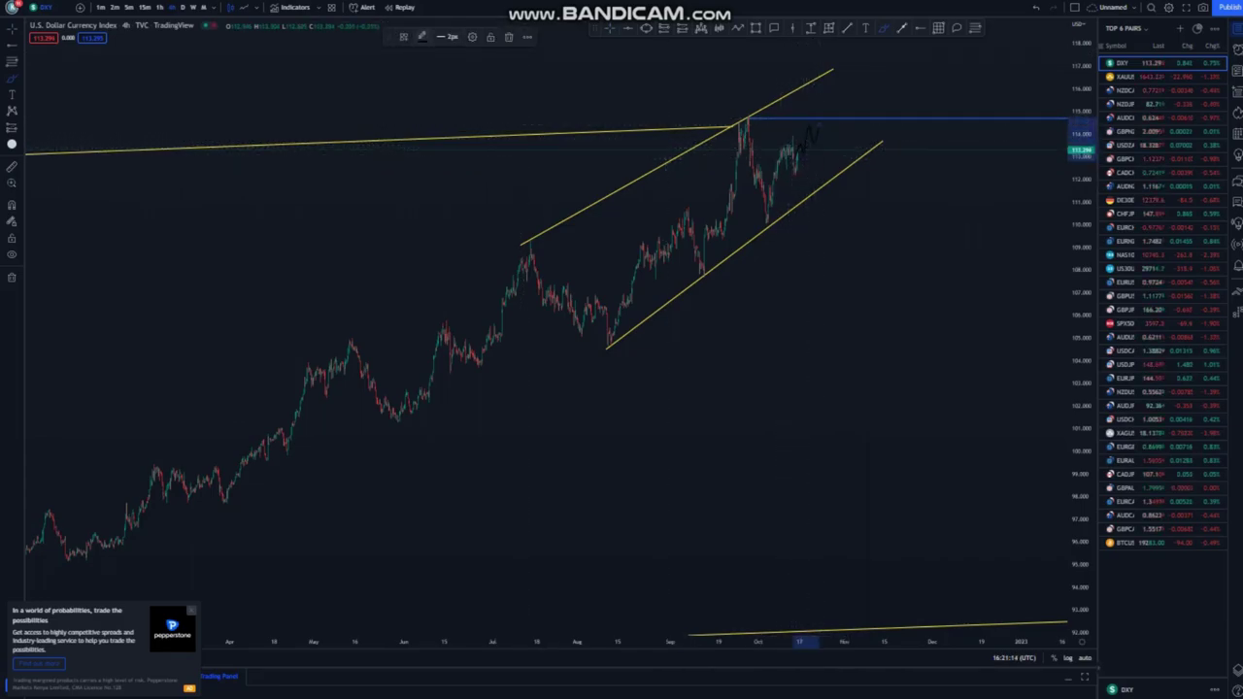
pyautogui.click(422, 36)
pyautogui.click(498, 93)
pyautogui.moveTo(819, 126)
pyautogui.mouseDown()
pyautogui.moveTo(825, 141)
pyautogui.moveTo(832, 119)
pyautogui.mouseUp()
pyautogui.moveTo(740, 114); pyautogui.dragTo(758, 126)
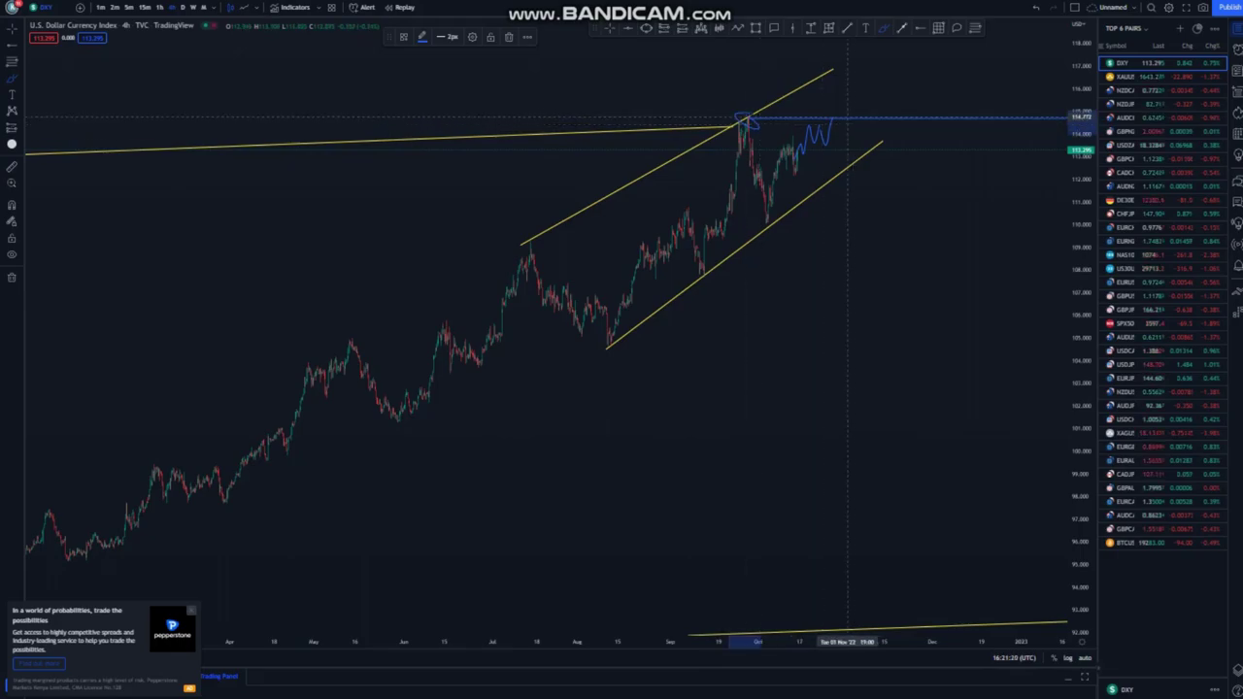
pyautogui.moveTo(834, 111)
pyautogui.mouseDown()
pyautogui.moveTo(861, 150)
pyautogui.moveTo(872, 249)
pyautogui.mouseUp()
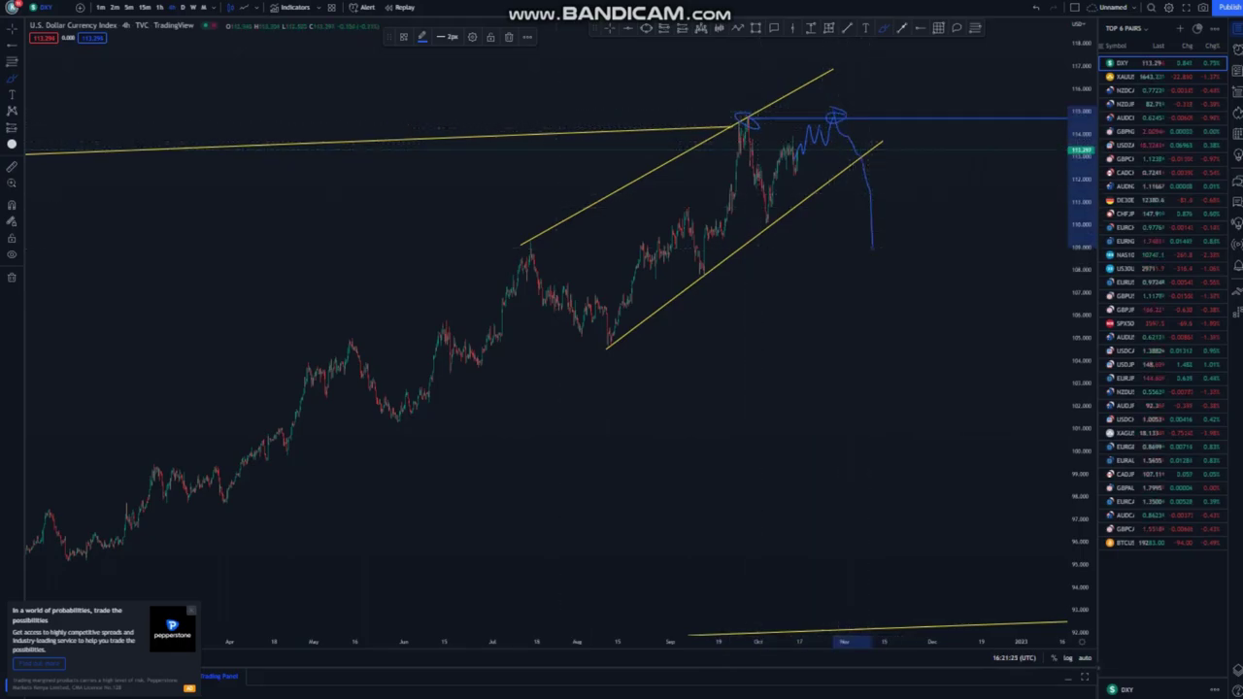
pyautogui.hotkey('ctrl', 'z')
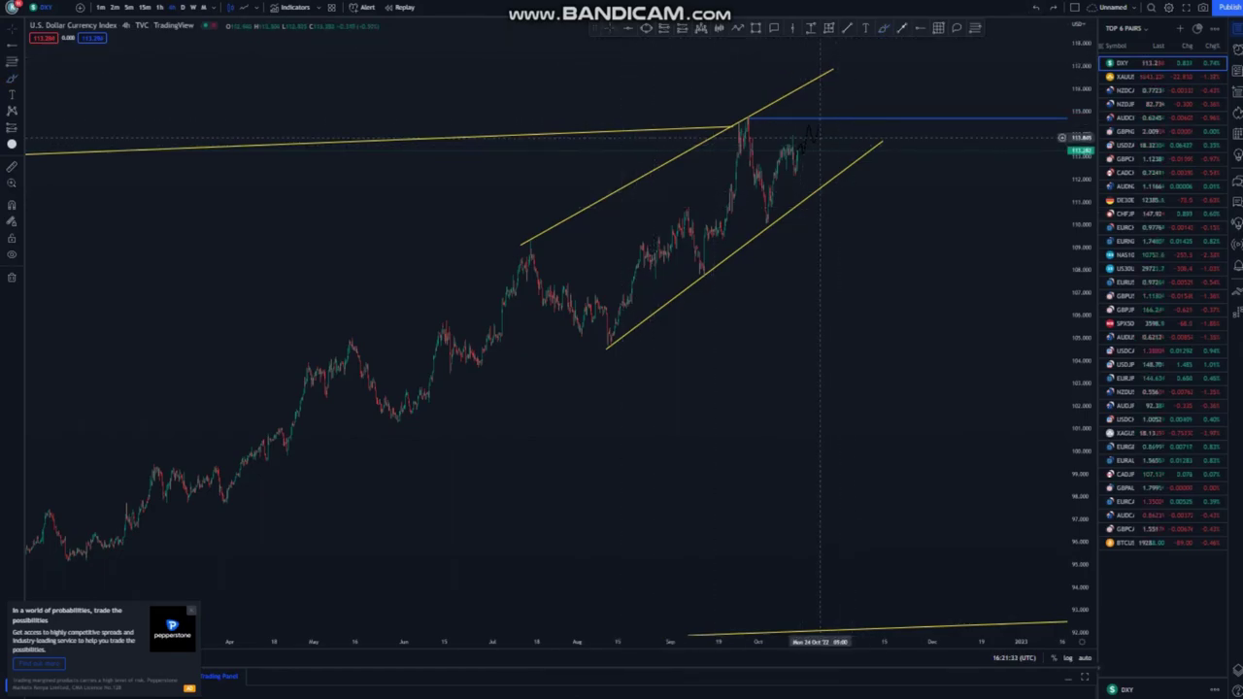
# Set the brush colour to blue on a short zigzag stroke drawn after the latest price, and delete the stroke.
pyautogui.moveTo(818, 133); pyautogui.dragTo(819, 124)
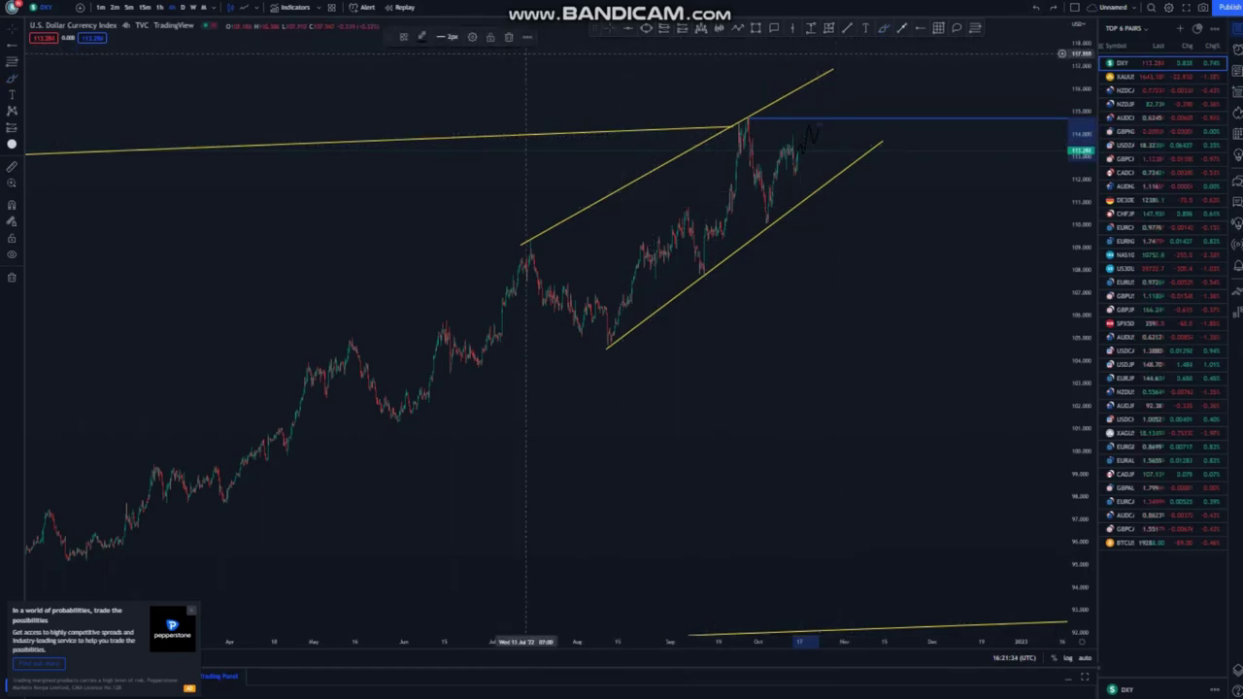
pyautogui.click(450, 37)
pyautogui.click(422, 37)
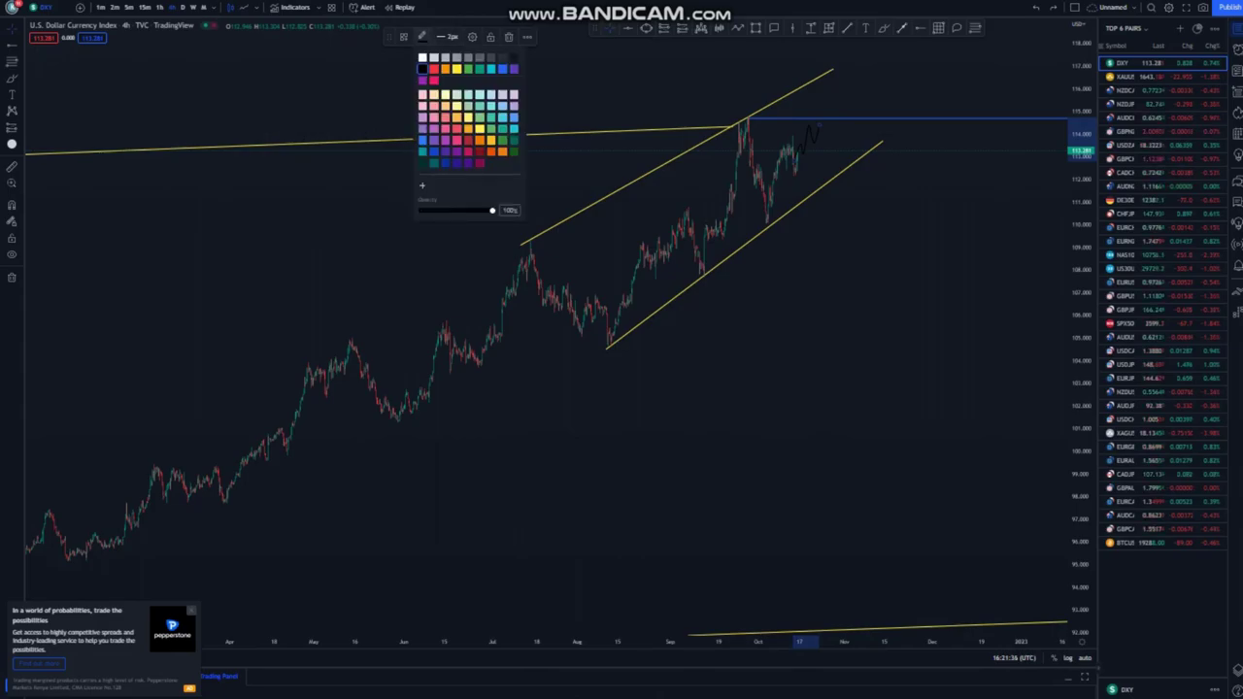
pyautogui.click(502, 72)
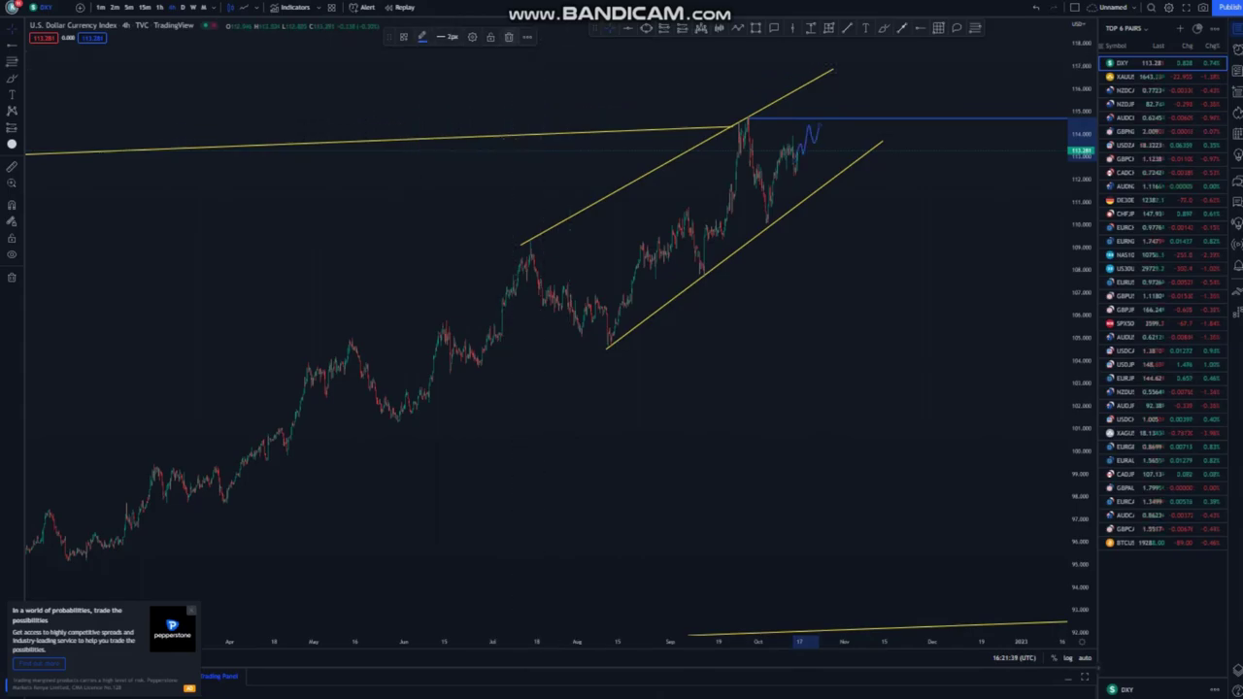
pyautogui.click(508, 37)
# Circle the July 2022 high, the upper channel line's right end and the late-October point on the horizontal ray with the brush.
pyautogui.click(885, 29)
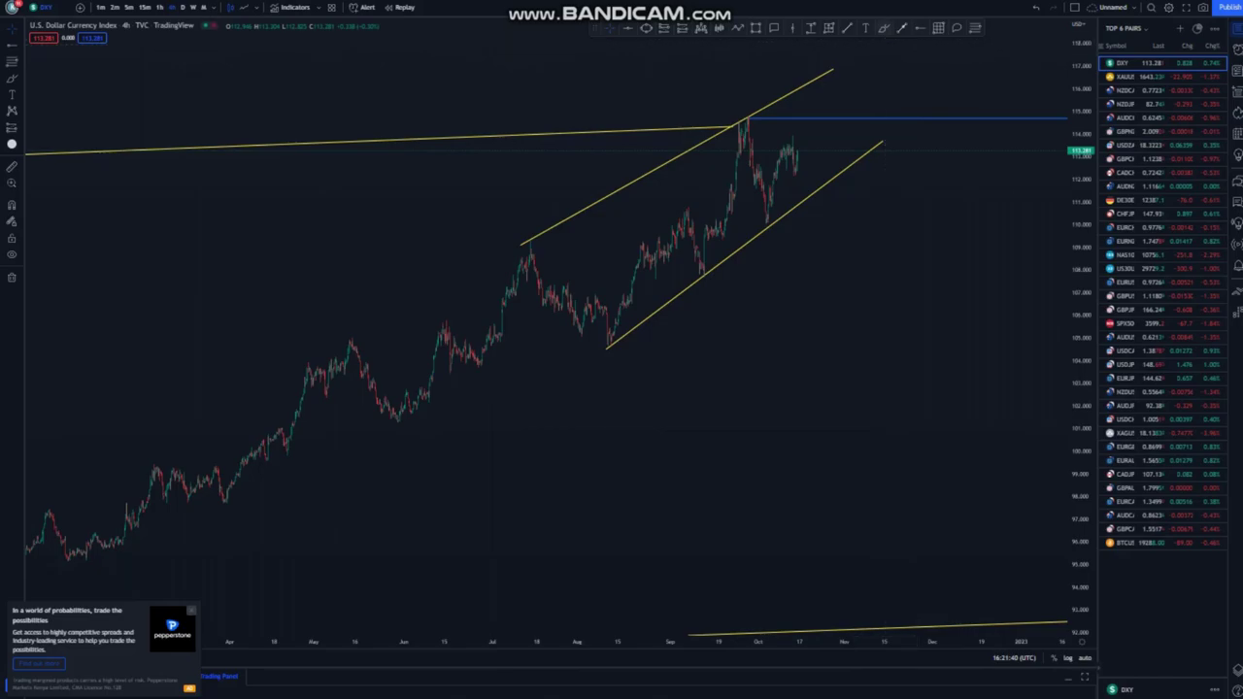
pyautogui.moveTo(533, 233)
pyautogui.mouseDown()
pyautogui.moveTo(517, 231)
pyautogui.moveTo(542, 238)
pyautogui.mouseUp()
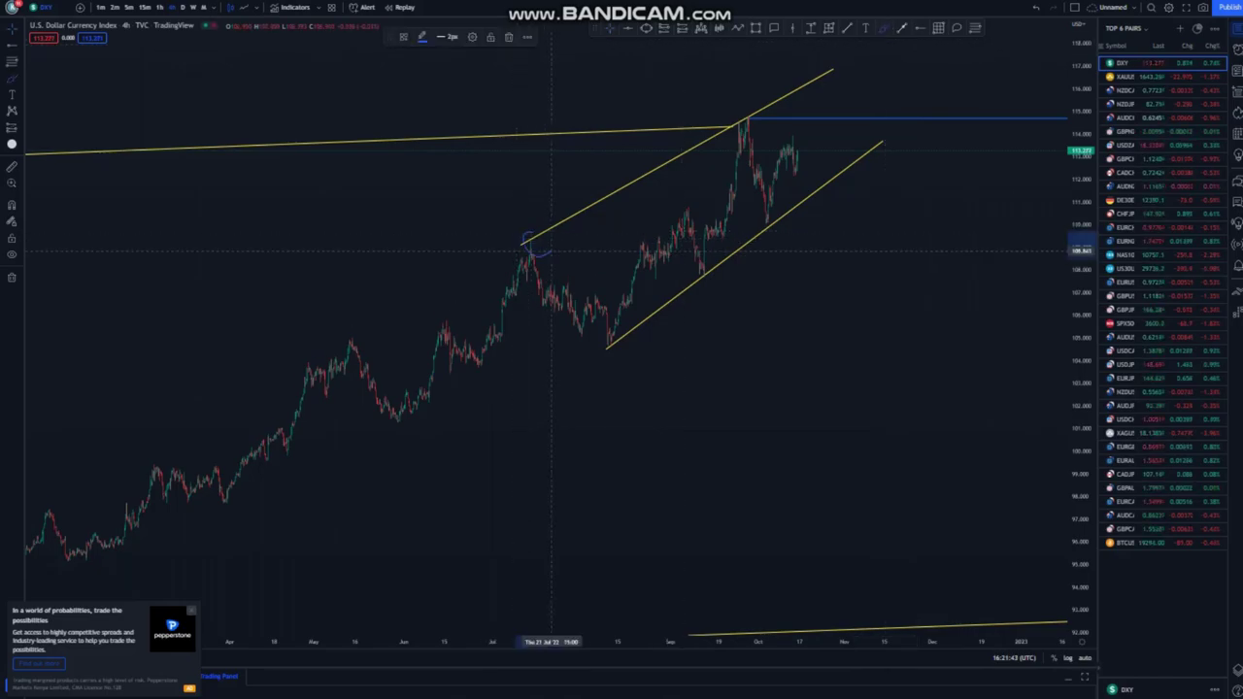
pyautogui.moveTo(827, 66)
pyautogui.mouseDown()
pyautogui.moveTo(814, 75)
pyautogui.moveTo(831, 68)
pyautogui.mouseUp()
pyautogui.moveTo(827, 115); pyautogui.dragTo(820, 117)
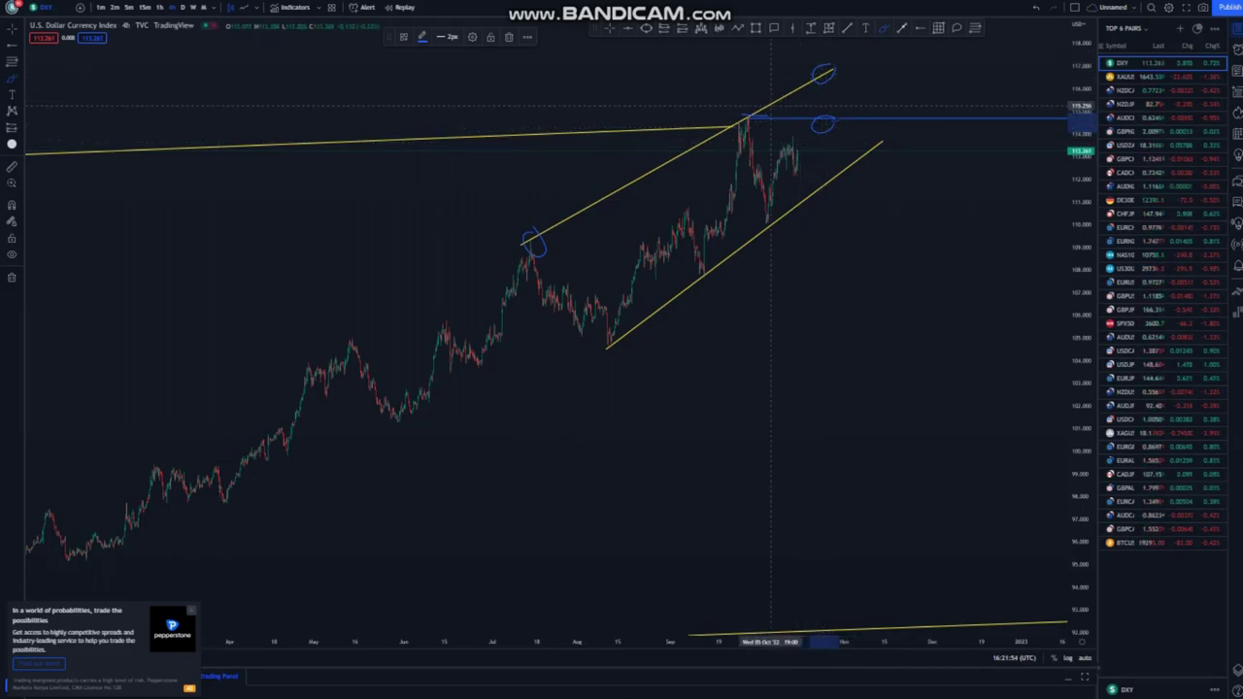
# Draw an arrow from the upper channel line's end down to about 97.6, and add a horizontal ray from the August low at 104.649.
pyautogui.click(902, 28)
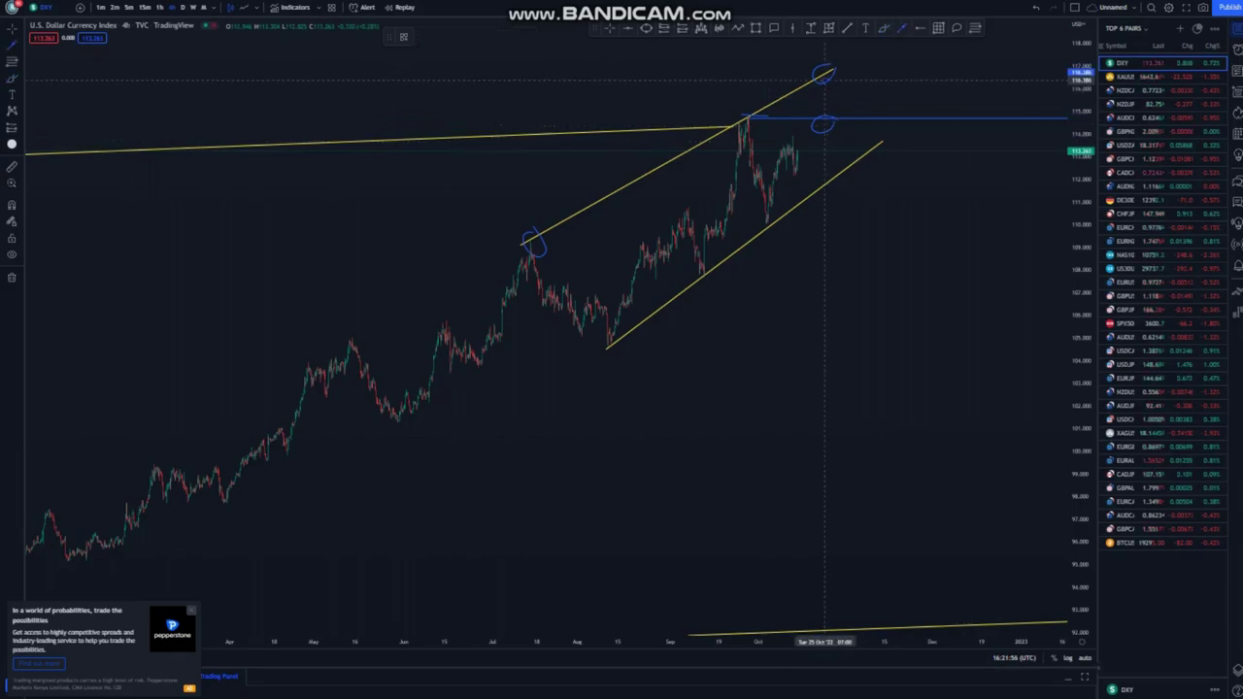
pyautogui.moveTo(824, 72); pyautogui.dragTo(902, 505)
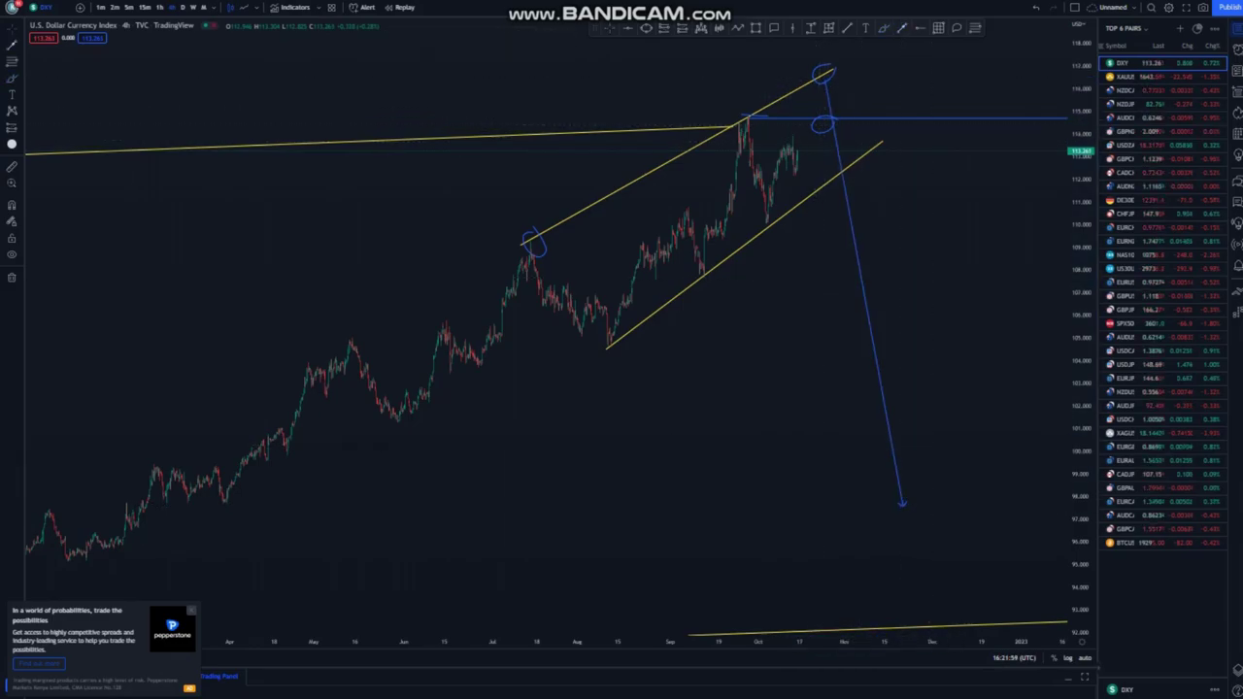
pyautogui.click(608, 346)
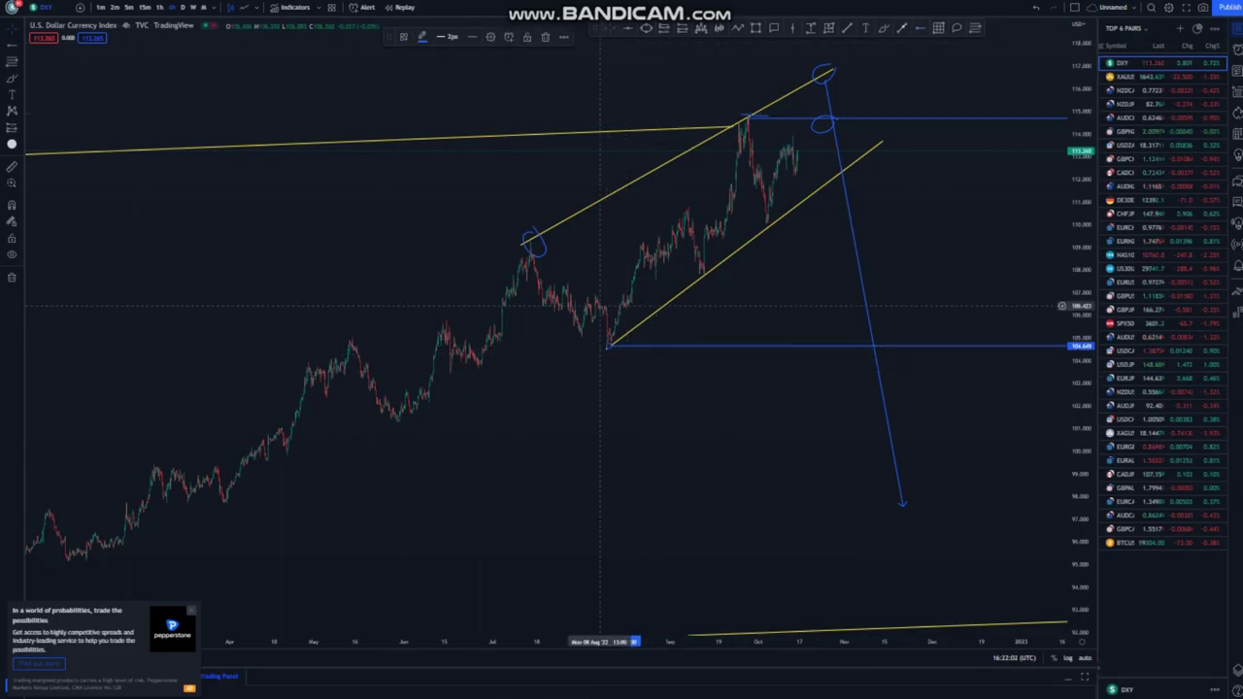
pyautogui.moveTo(599, 306); pyautogui.dragTo(429, 252)
pyautogui.scroll(-2, 429, 253)
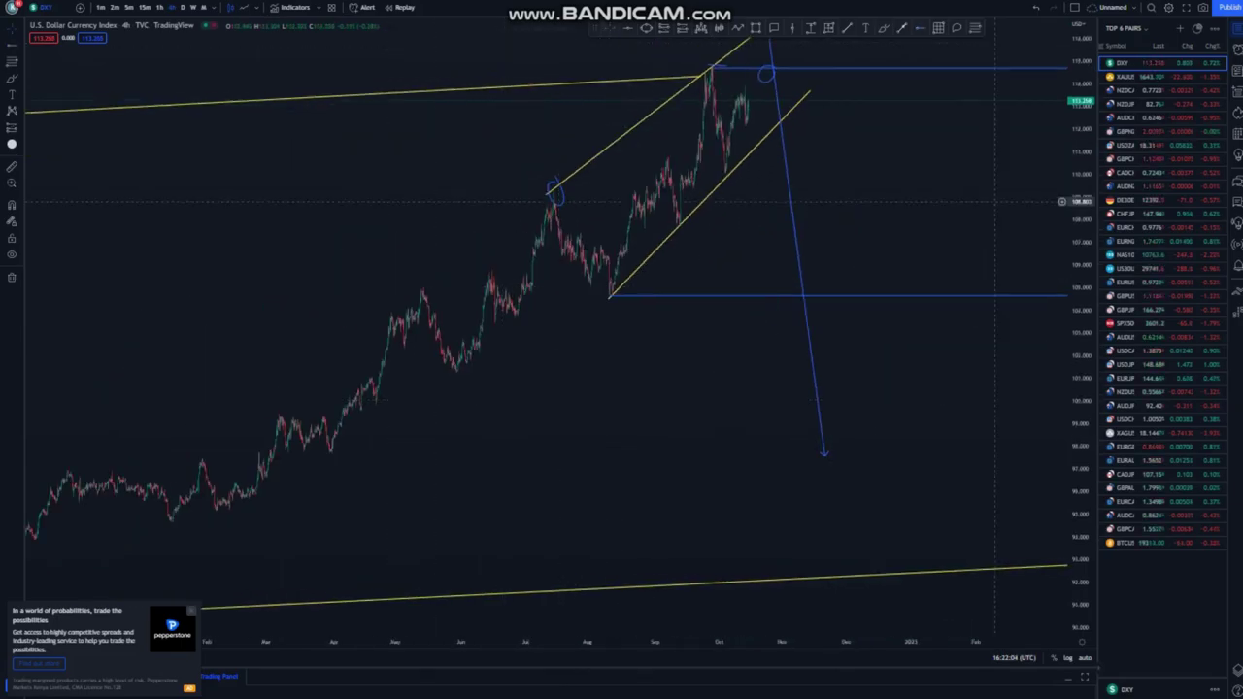
pyautogui.moveTo(1080, 146); pyautogui.dragTo(1079, 291)
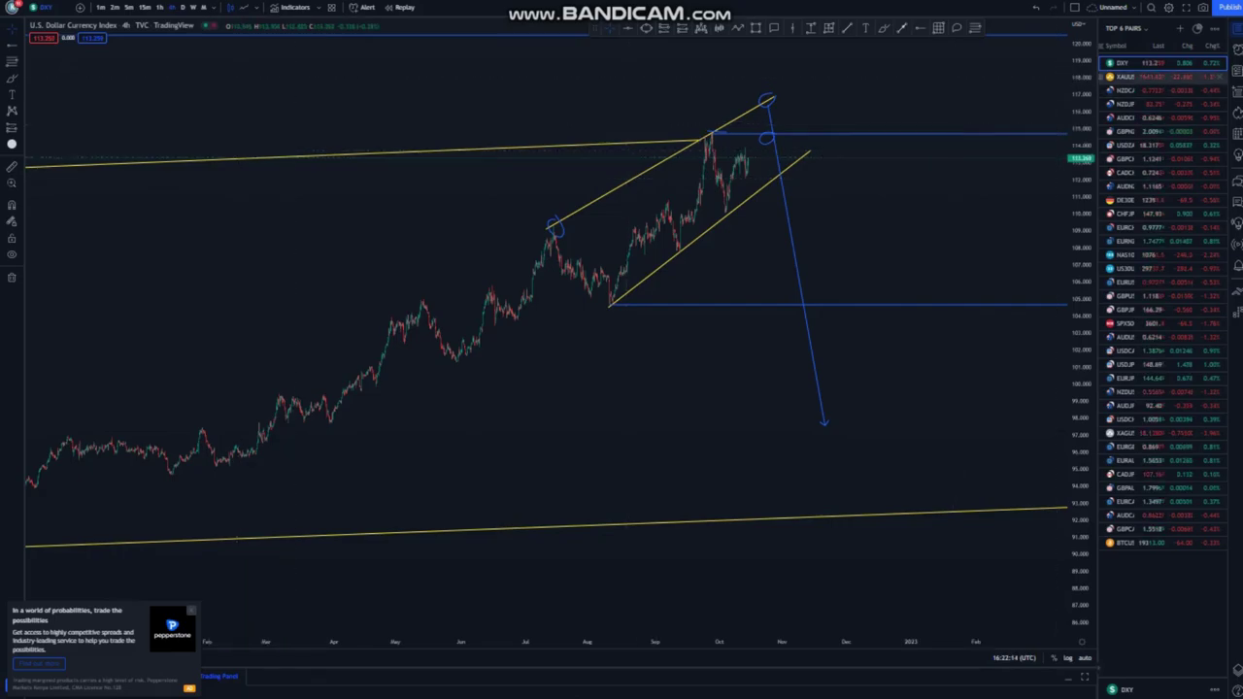
# Open the gold (XAUUSD) chart from the watchlist and switch it to the weekly timeframe.
pyautogui.click(1131, 77)
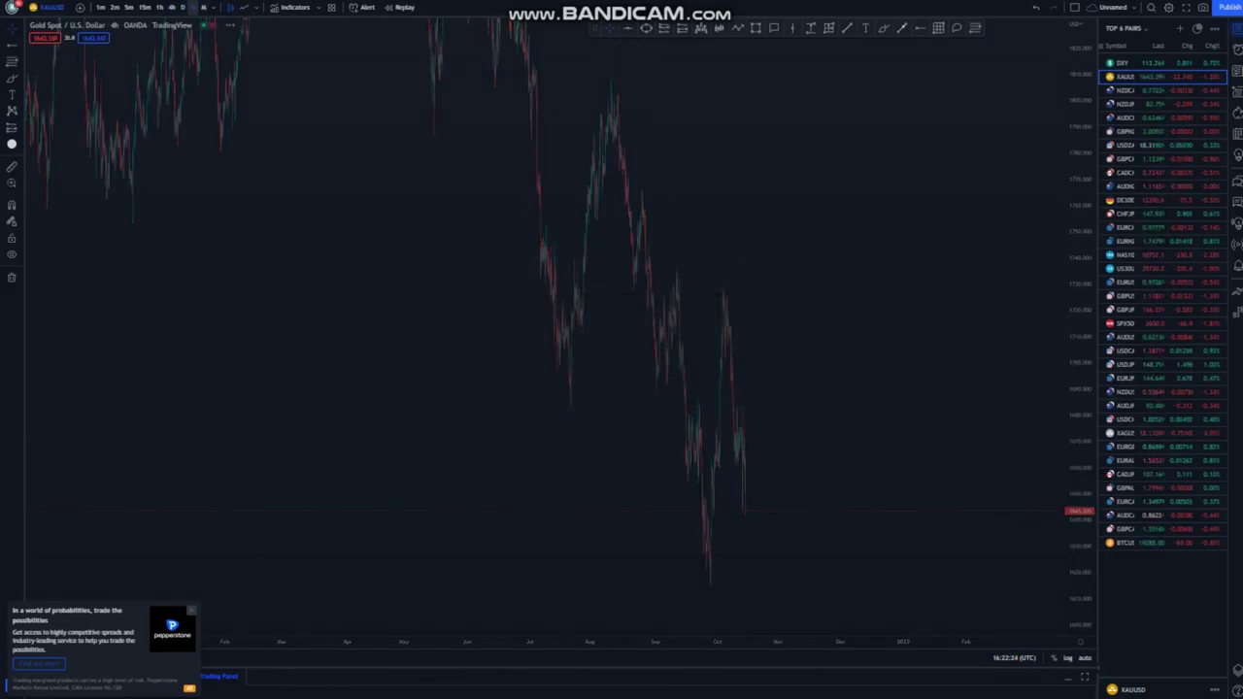
pyautogui.write('1W')
pyautogui.press('Return')
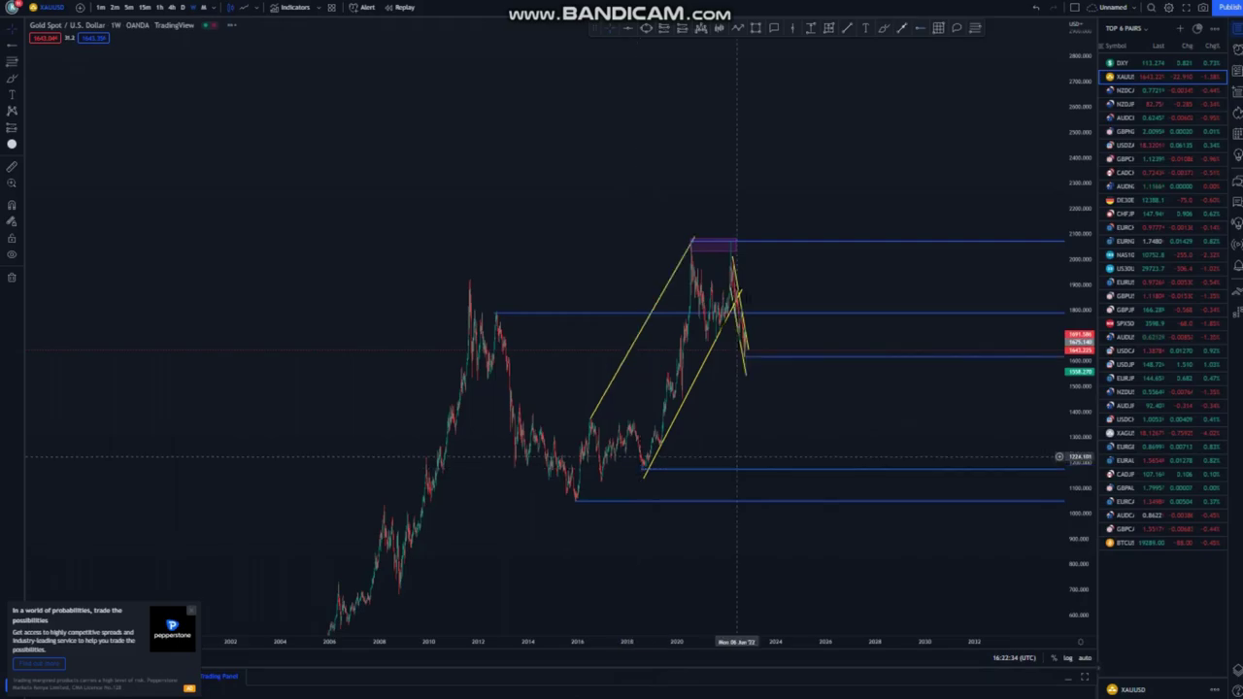
# Examine gold's weekly rising channel, the steep 2022 falling channel and the horizontal levels around them.
pyautogui.scroll(2, 697, 249)
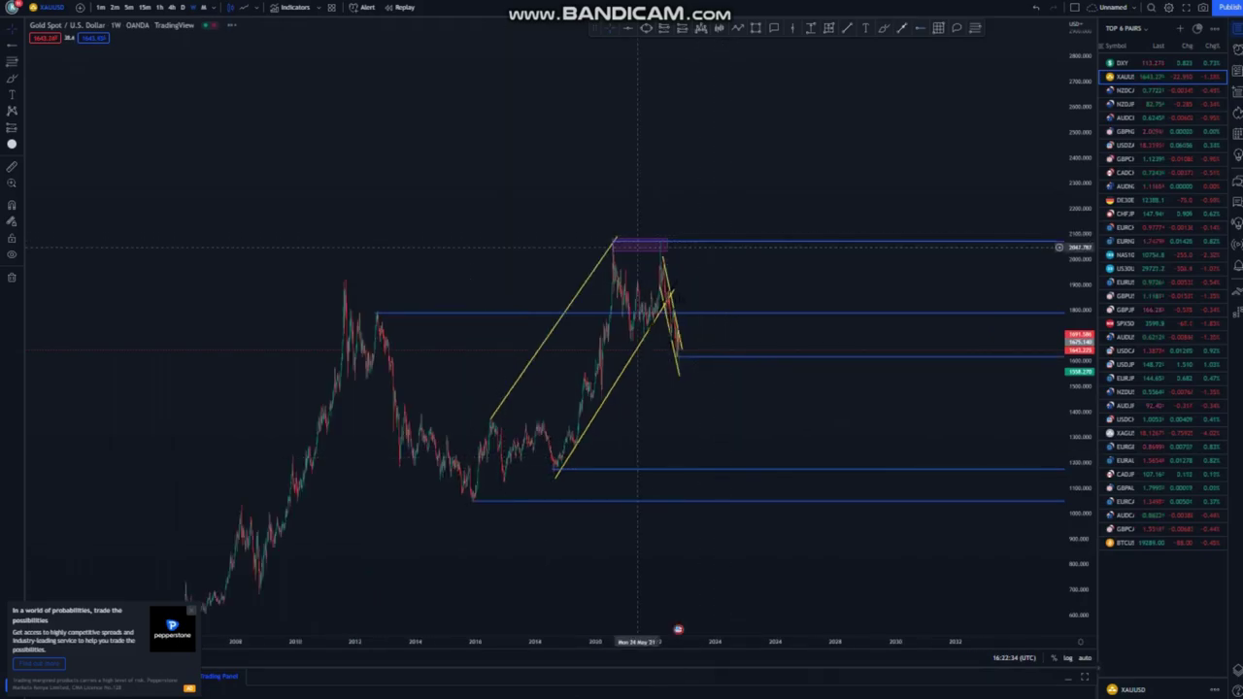
pyautogui.scroll(3, 680, 437)
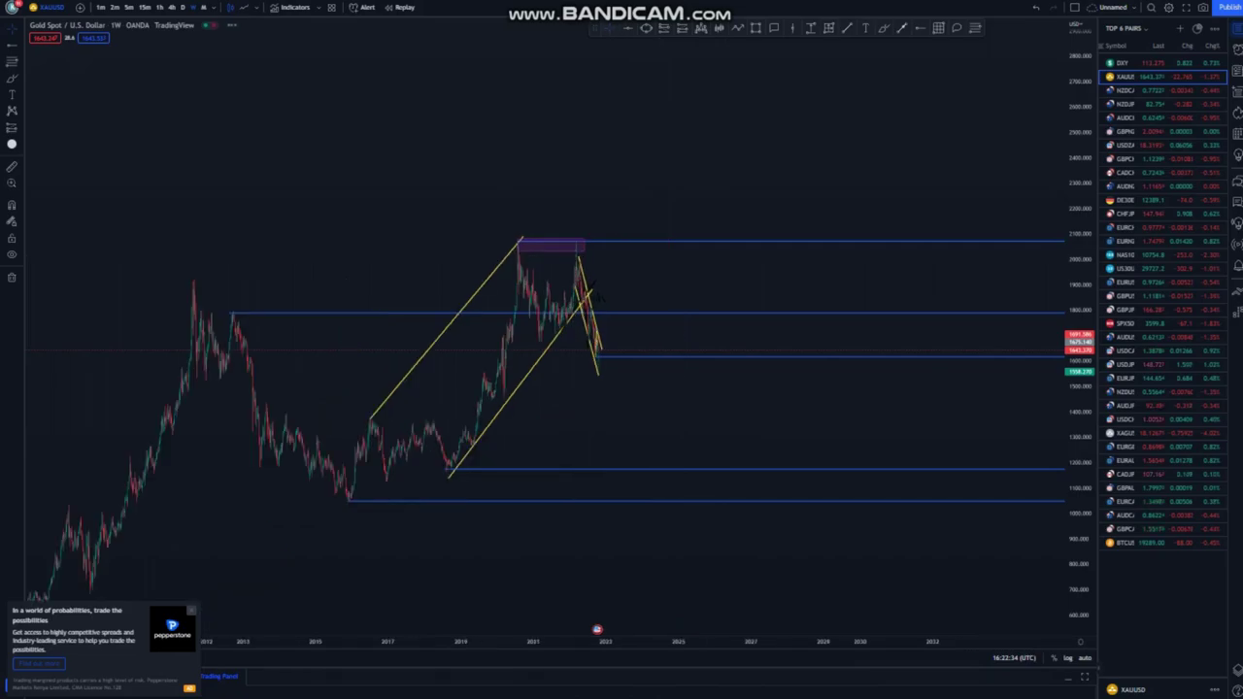
pyautogui.scroll(5, 825, 406)
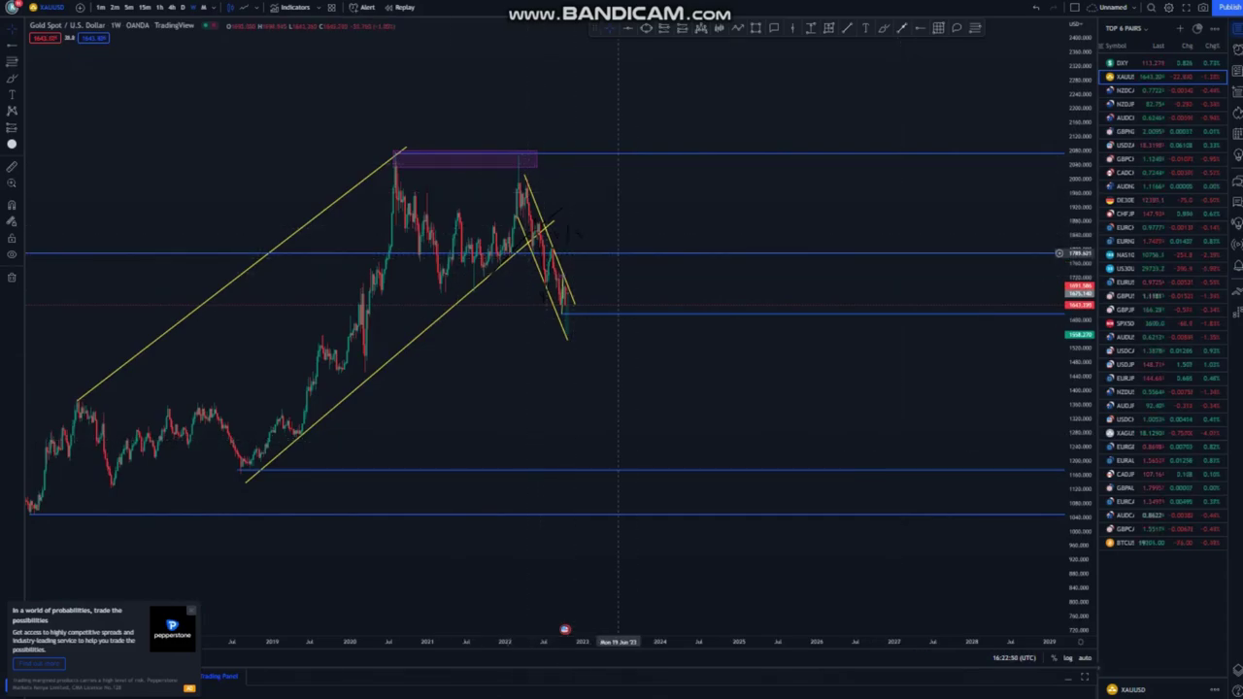
pyautogui.scroll(2, 571, 409)
pyautogui.moveTo(720, 389); pyautogui.dragTo(1054, 400)
pyautogui.scroll(2, 939, 432)
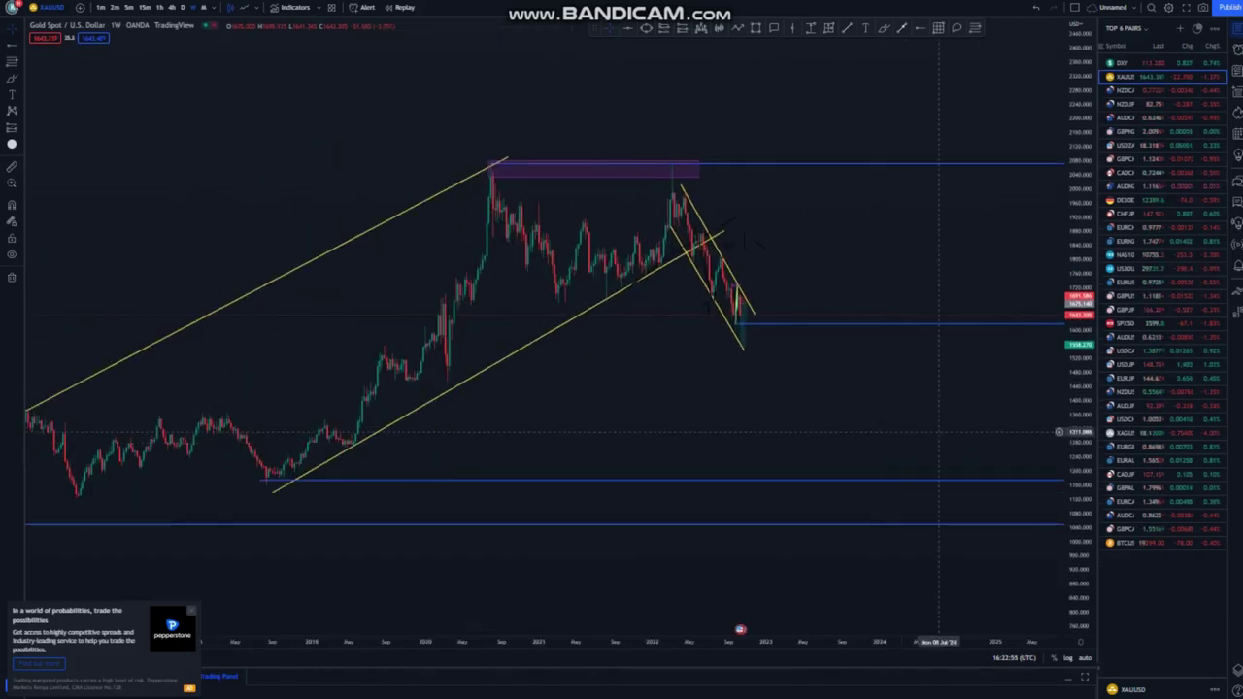
pyautogui.scroll(2, 712, 467)
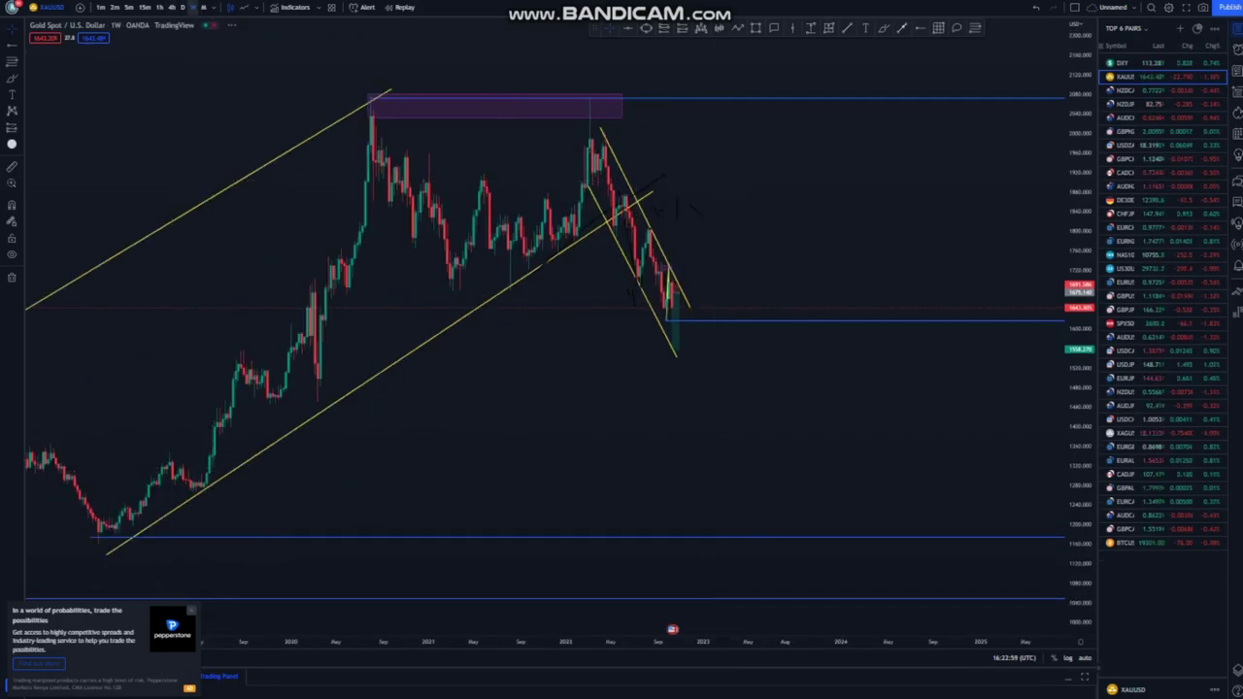
# Switch gold to the daily timeframe and examine price inside the falling channel around the short position and the October low level.
pyautogui.click(171, 7)
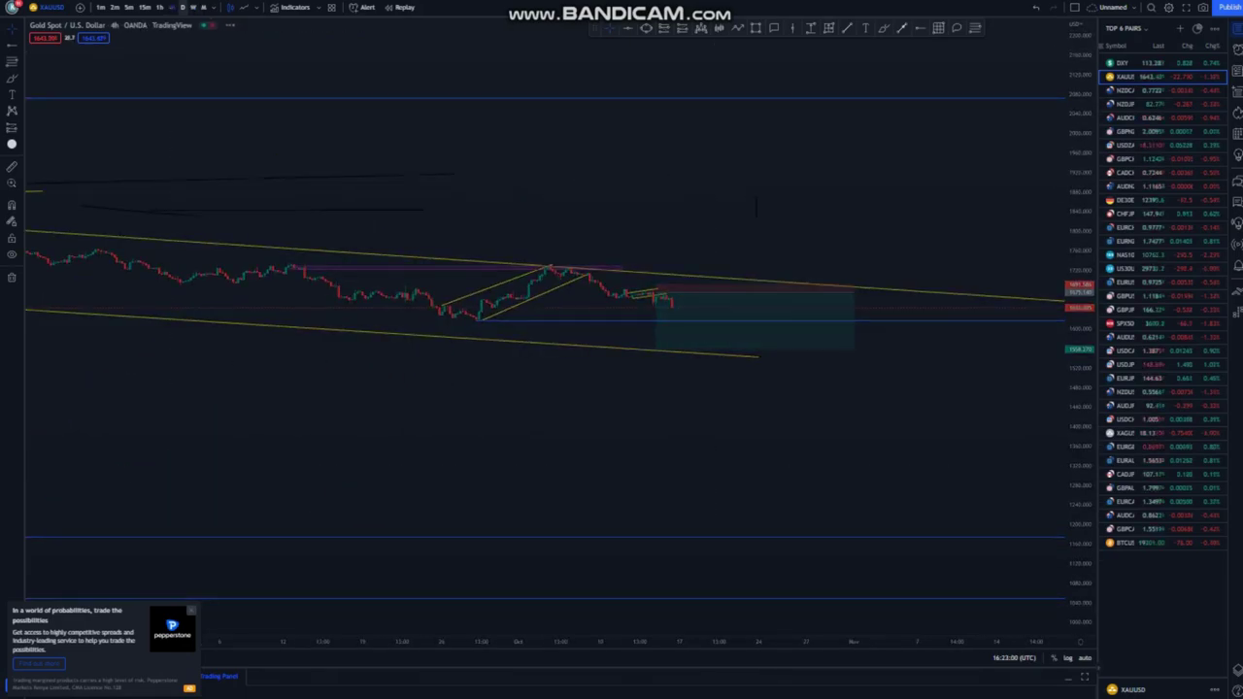
pyautogui.click(182, 7)
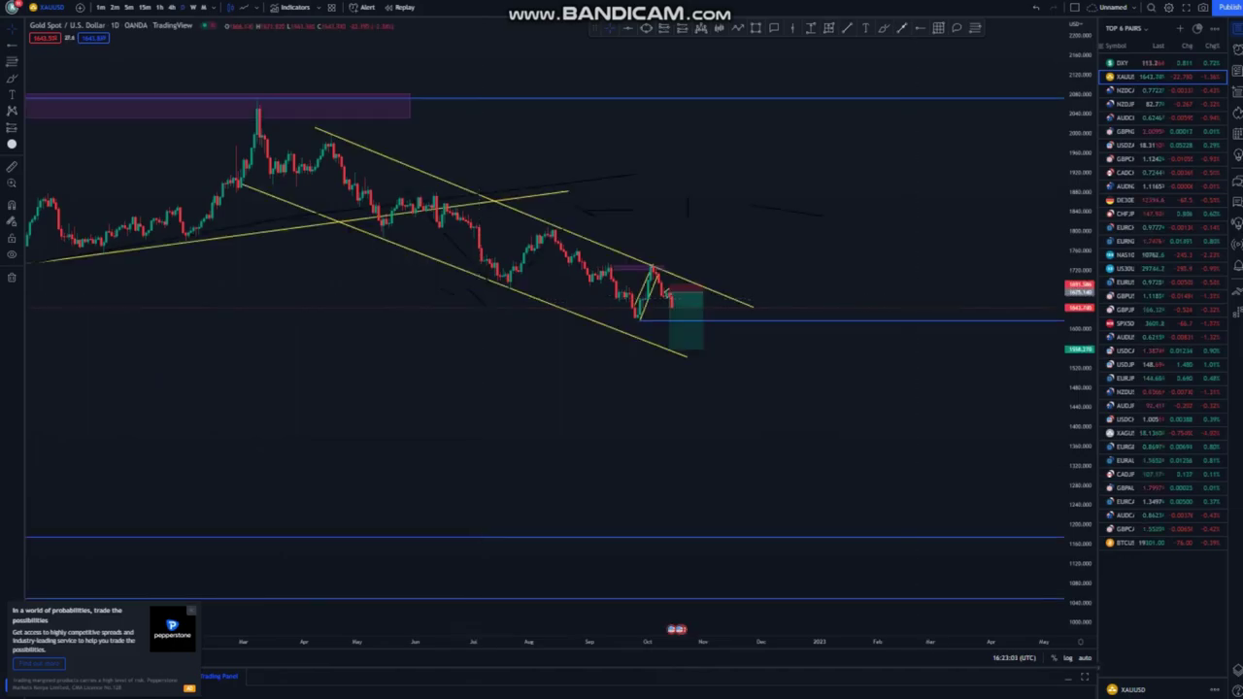
pyautogui.moveTo(1080, 476); pyautogui.dragTo(1080, 282)
pyautogui.moveTo(508, 492); pyautogui.dragTo(624, 565)
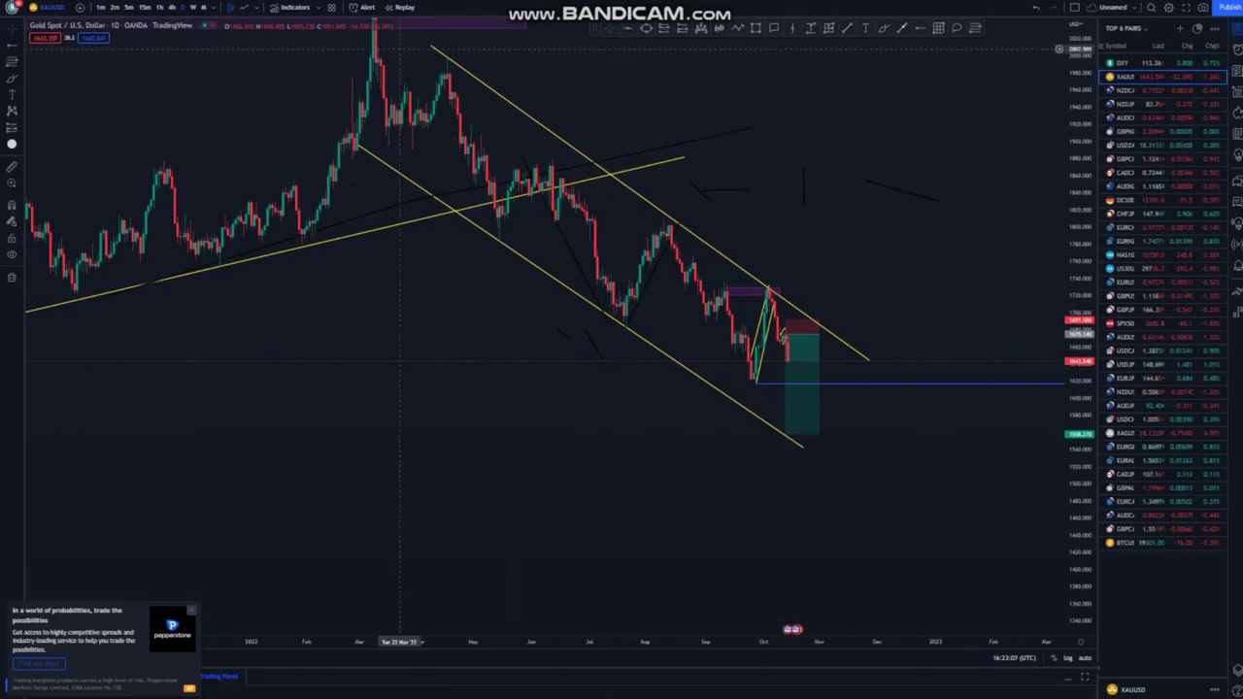
pyautogui.moveTo(796, 371)
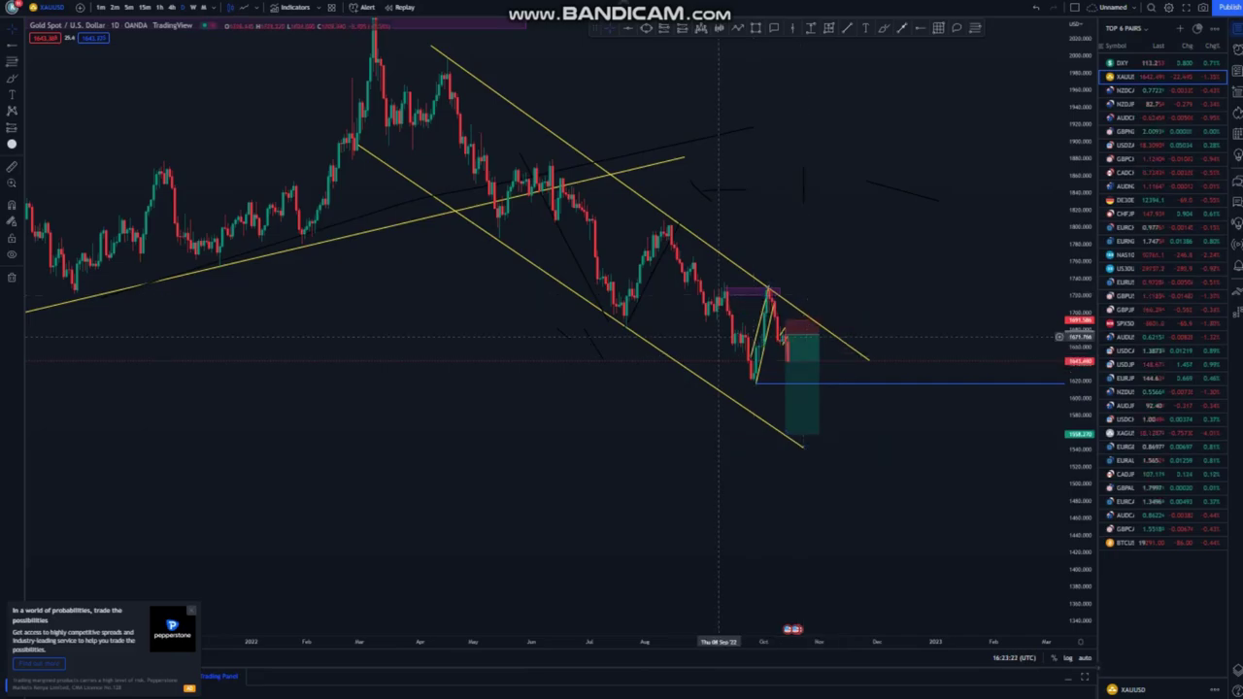
pyautogui.moveTo(819, 350)
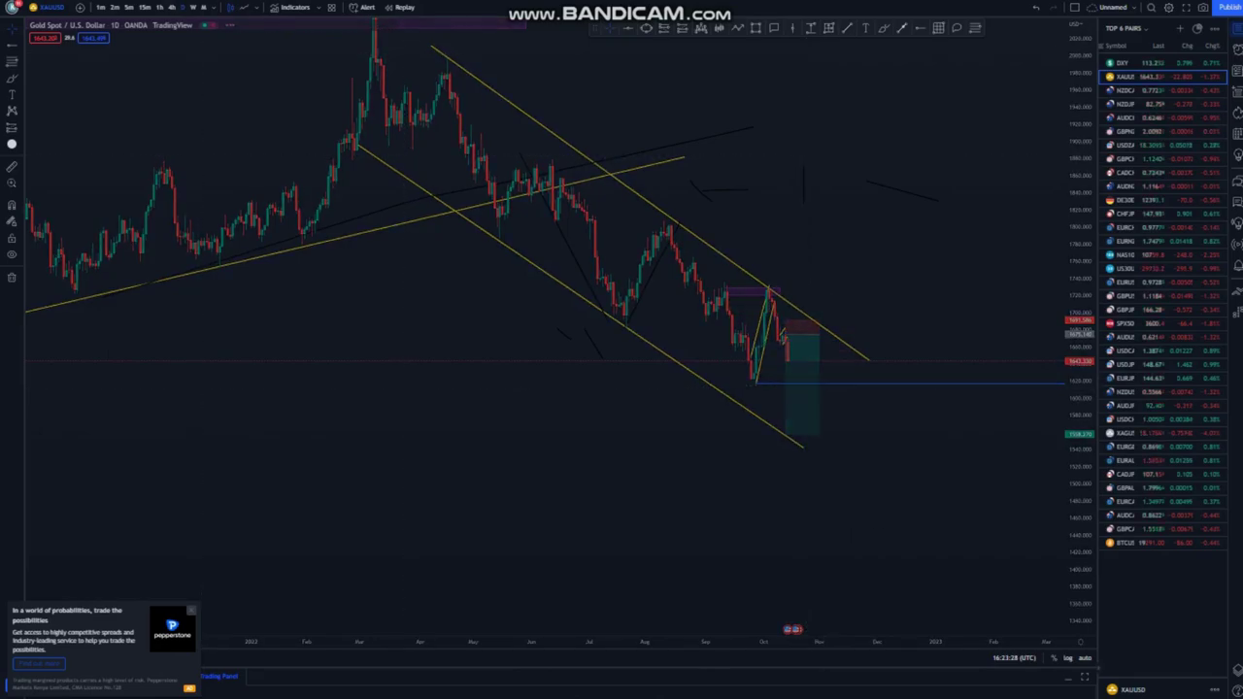
# On the 4-hour timeframe, brush over the purple zone's two touches and gold's October decline, and undo the strokes.
pyautogui.click(172, 8)
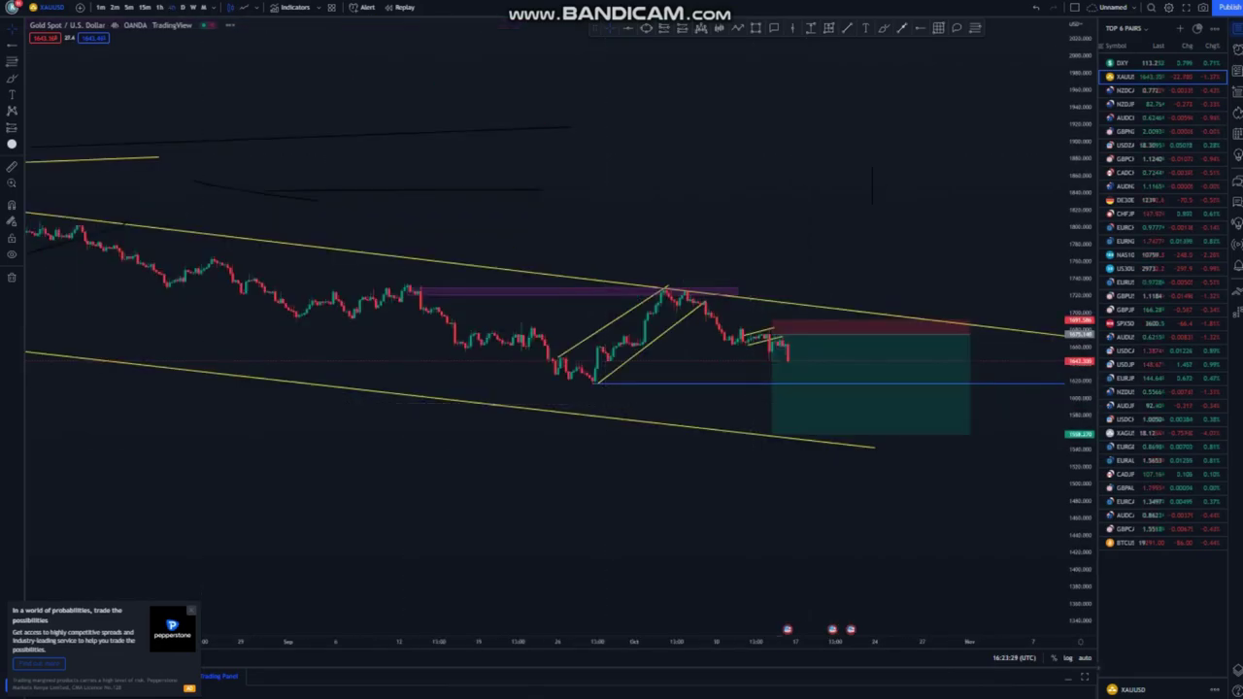
pyautogui.scroll(2, 691, 394)
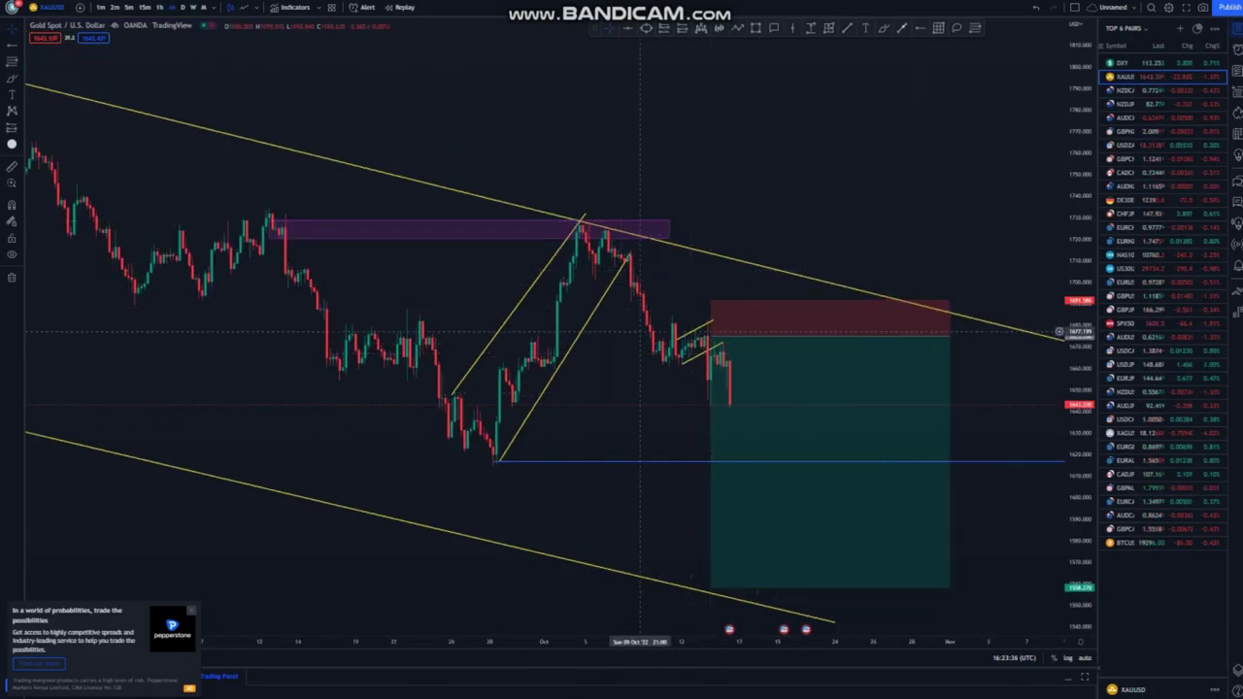
pyautogui.click(884, 28)
pyautogui.moveTo(296, 236); pyautogui.dragTo(276, 210)
pyautogui.moveTo(585, 222)
pyautogui.mouseDown()
pyautogui.moveTo(567, 234)
pyautogui.moveTo(588, 228)
pyautogui.moveTo(651, 358)
pyautogui.mouseUp()
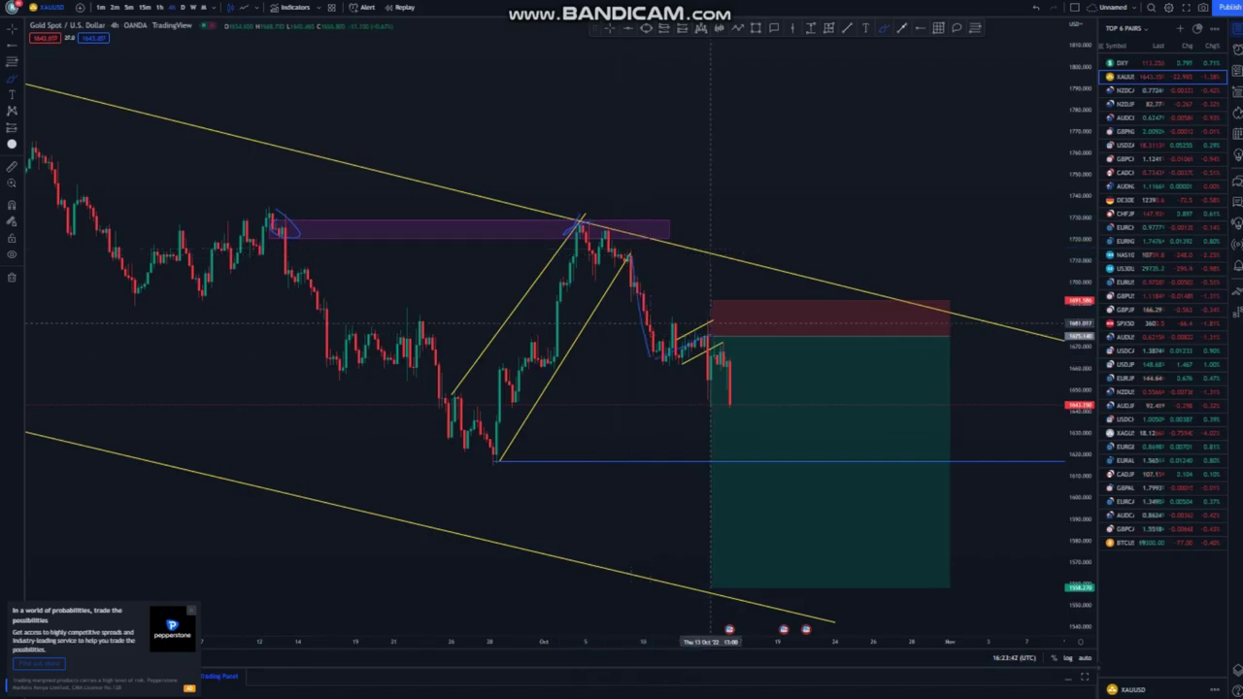
pyautogui.moveTo(712, 323); pyautogui.dragTo(738, 423)
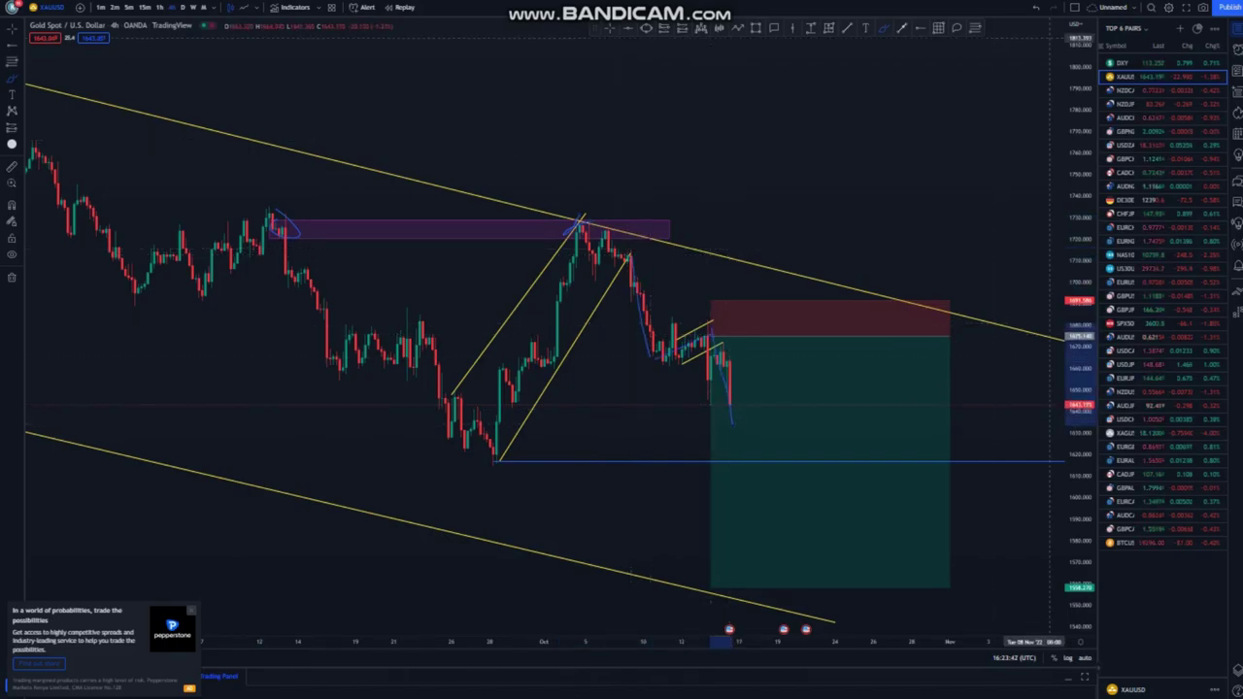
pyautogui.click(1036, 8)
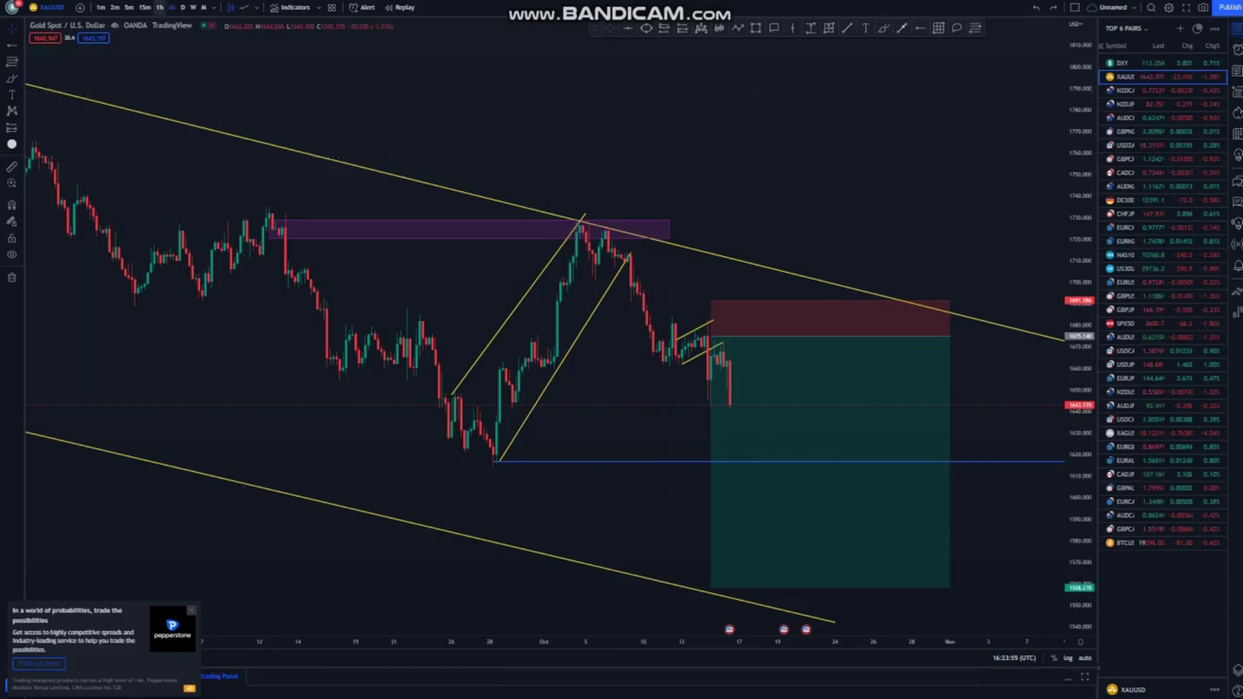
# Switch the gold chart to the 1-hour timeframe.
pyautogui.click(161, 8)
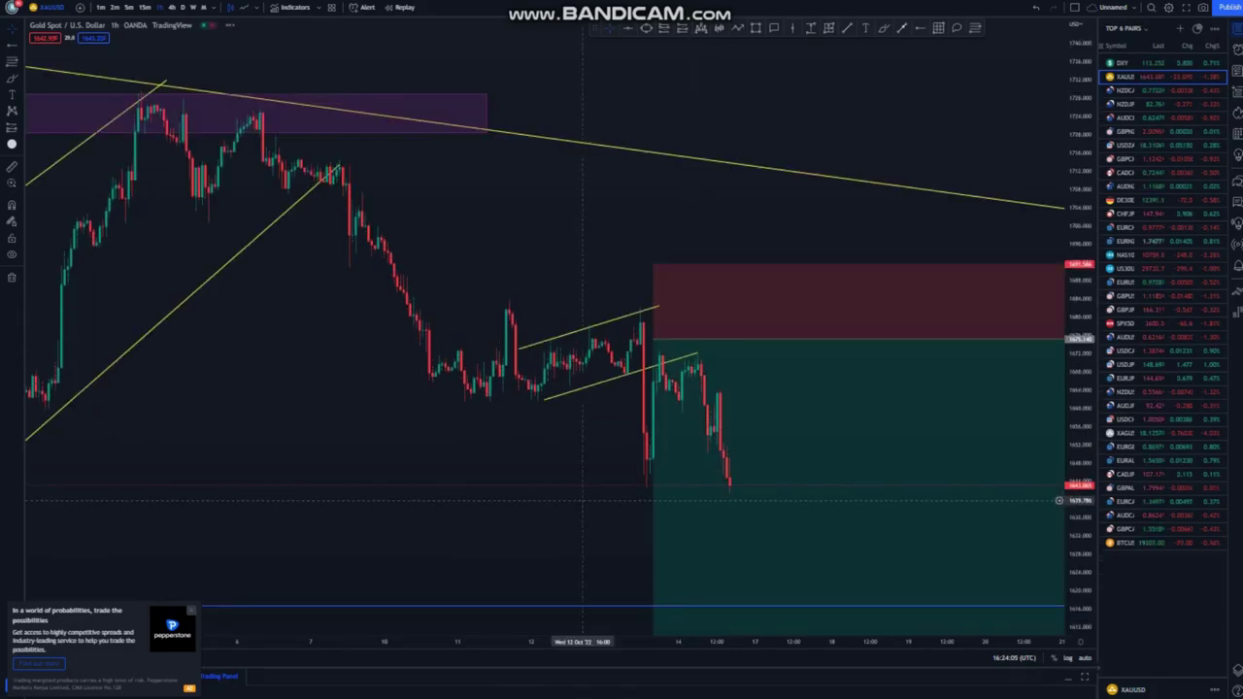
pyautogui.scroll(-2, 583, 500)
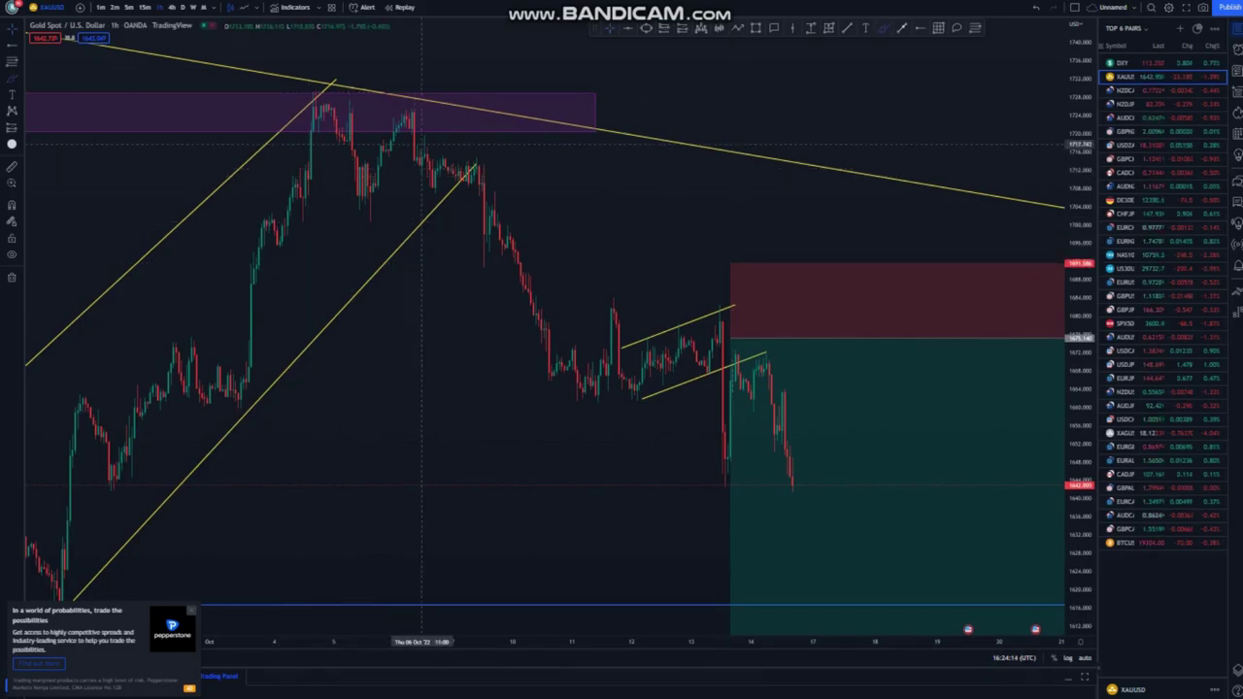
# Brush the October 6 drop, the small flag after it and the decline that follows, and undo the strokes.
pyautogui.moveTo(403, 118)
pyautogui.mouseDown()
pyautogui.moveTo(420, 187)
pyautogui.moveTo(416, 158)
pyautogui.mouseUp()
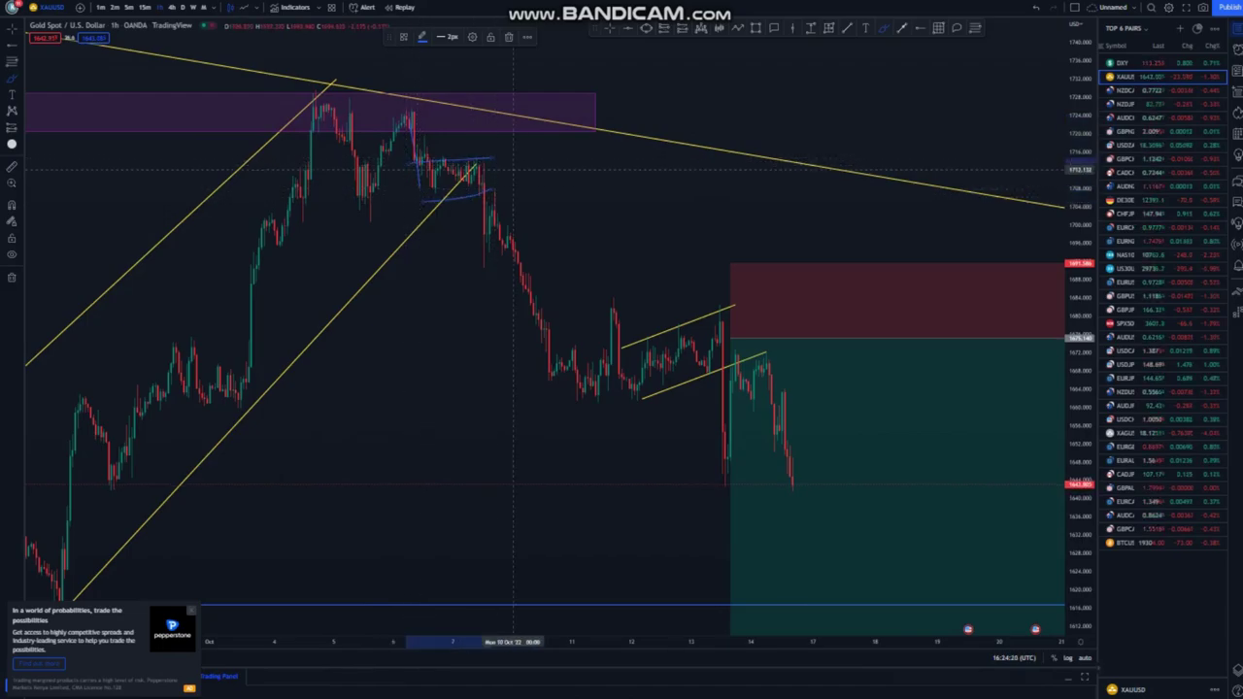
pyautogui.moveTo(487, 194)
pyautogui.mouseDown()
pyautogui.moveTo(554, 390)
pyautogui.moveTo(719, 345)
pyautogui.moveTo(794, 486)
pyautogui.moveTo(798, 521)
pyautogui.mouseUp()
pyautogui.press('Delete')
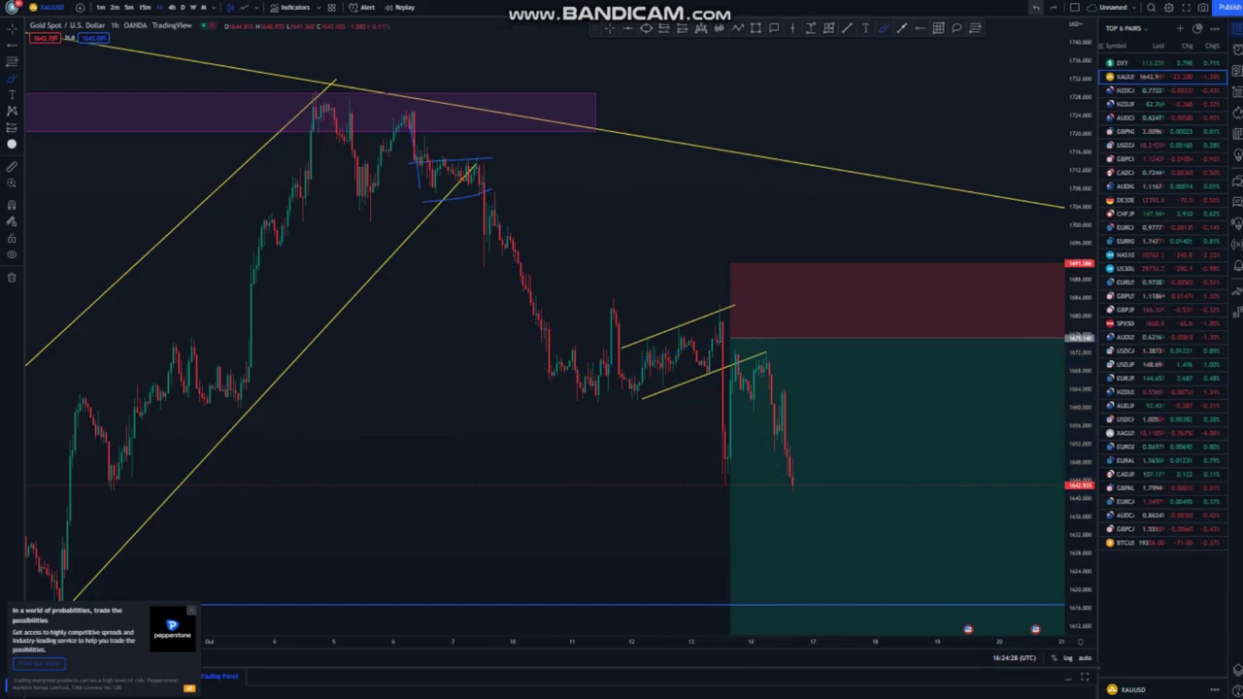
pyautogui.hotkey('ctrl', 'z')
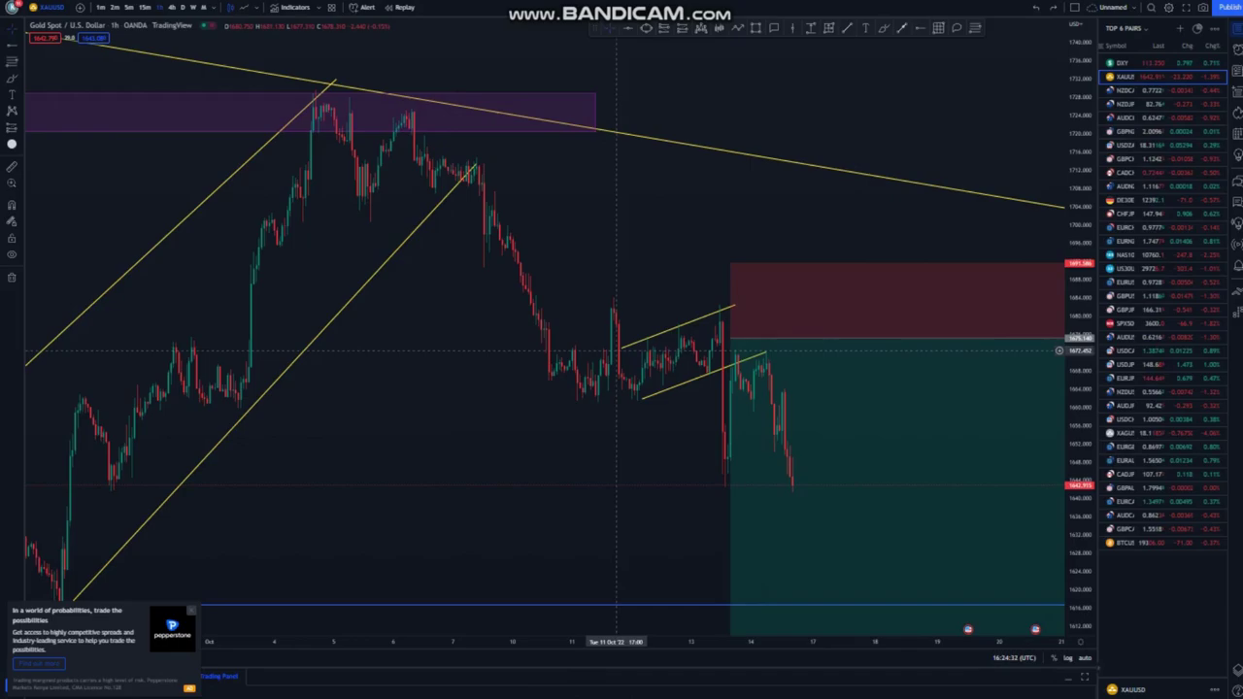
# Start the small channel's upper line at the October 11 high, about 1683.5, and run its lower line from about 1660.6 to 1663.
pyautogui.moveTo(622, 346); pyautogui.dragTo(607, 301)
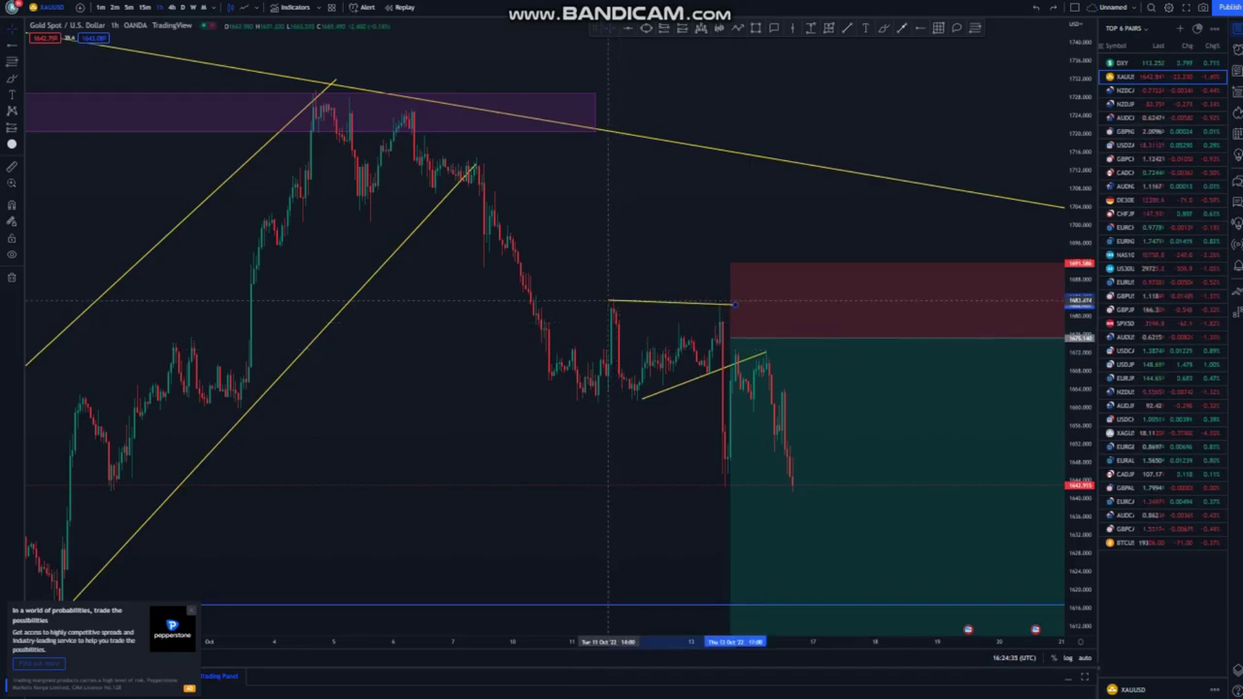
pyautogui.moveTo(641, 399); pyautogui.dragTo(575, 403)
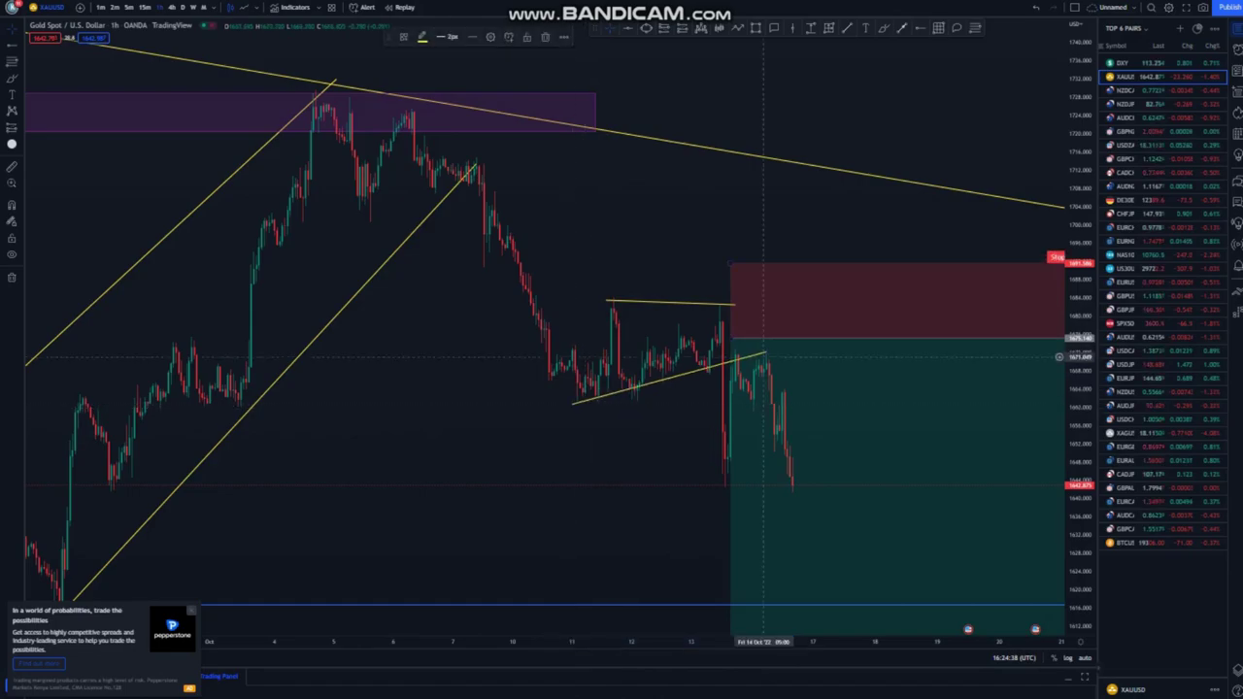
pyautogui.moveTo(764, 354); pyautogui.dragTo(721, 392)
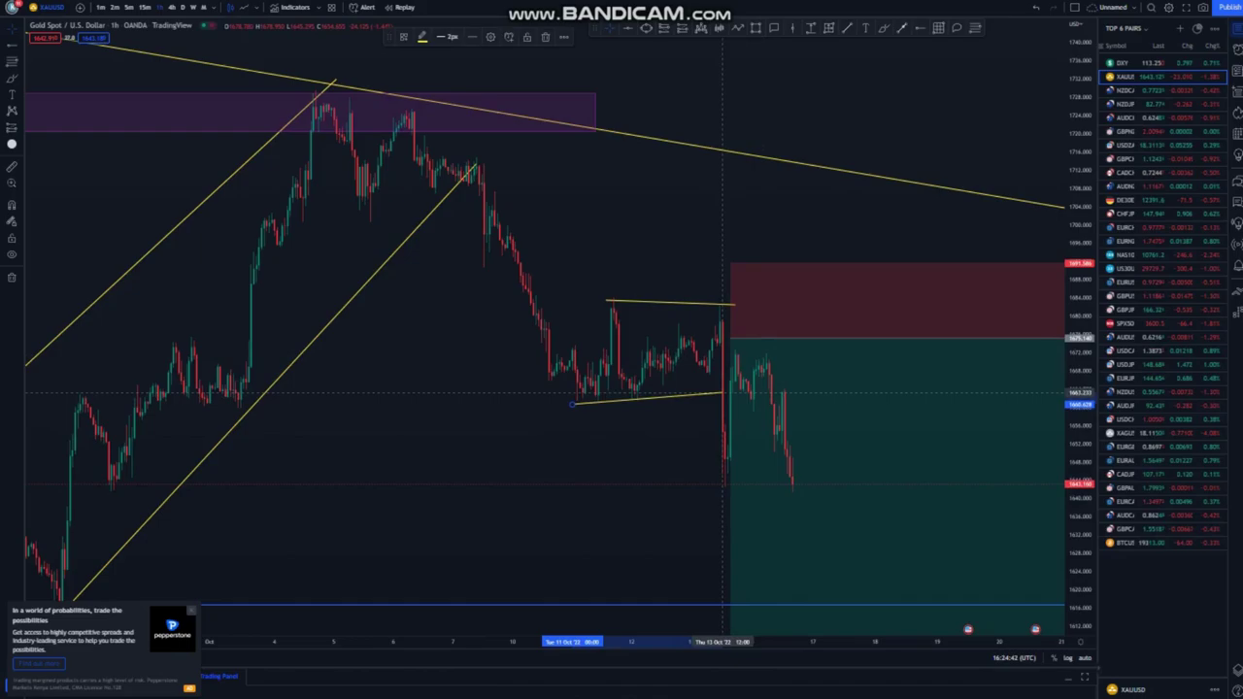
pyautogui.moveTo(659, 439); pyautogui.dragTo(627, 422)
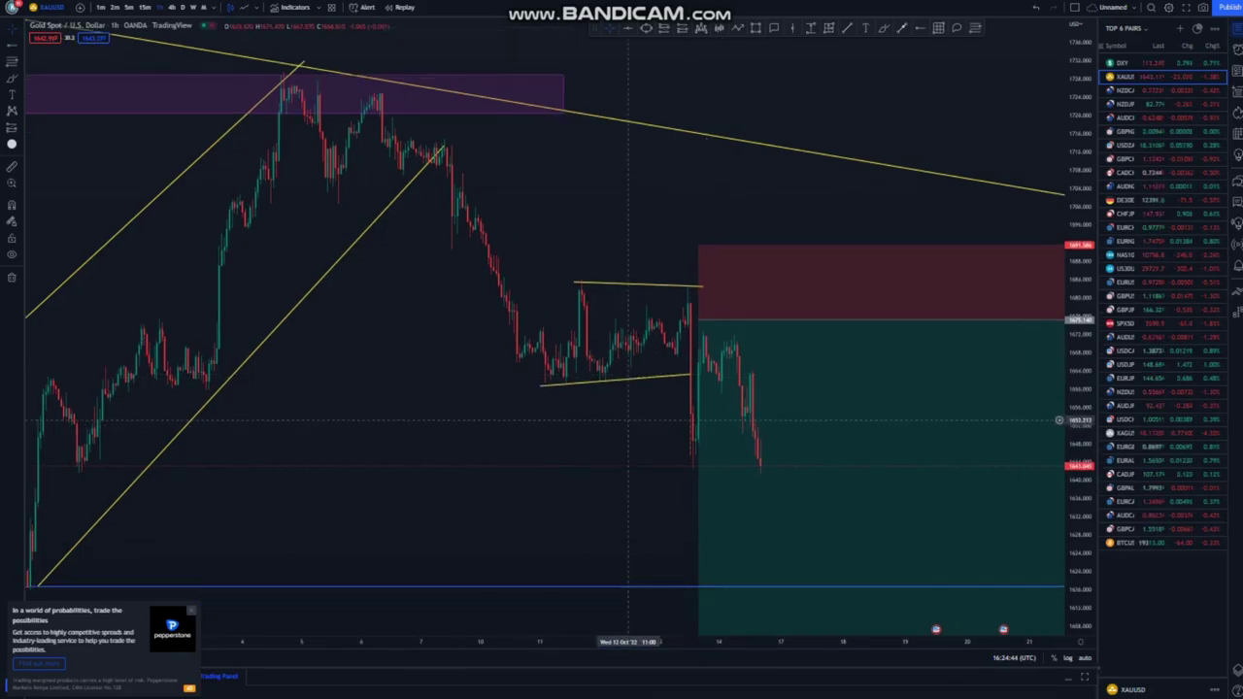
# Angle the small pattern's lower line from the October 11 lows down to about 1641 on October 13, and start its upper line at about 1683.9.
pyautogui.moveTo(690, 374); pyautogui.dragTo(714, 475)
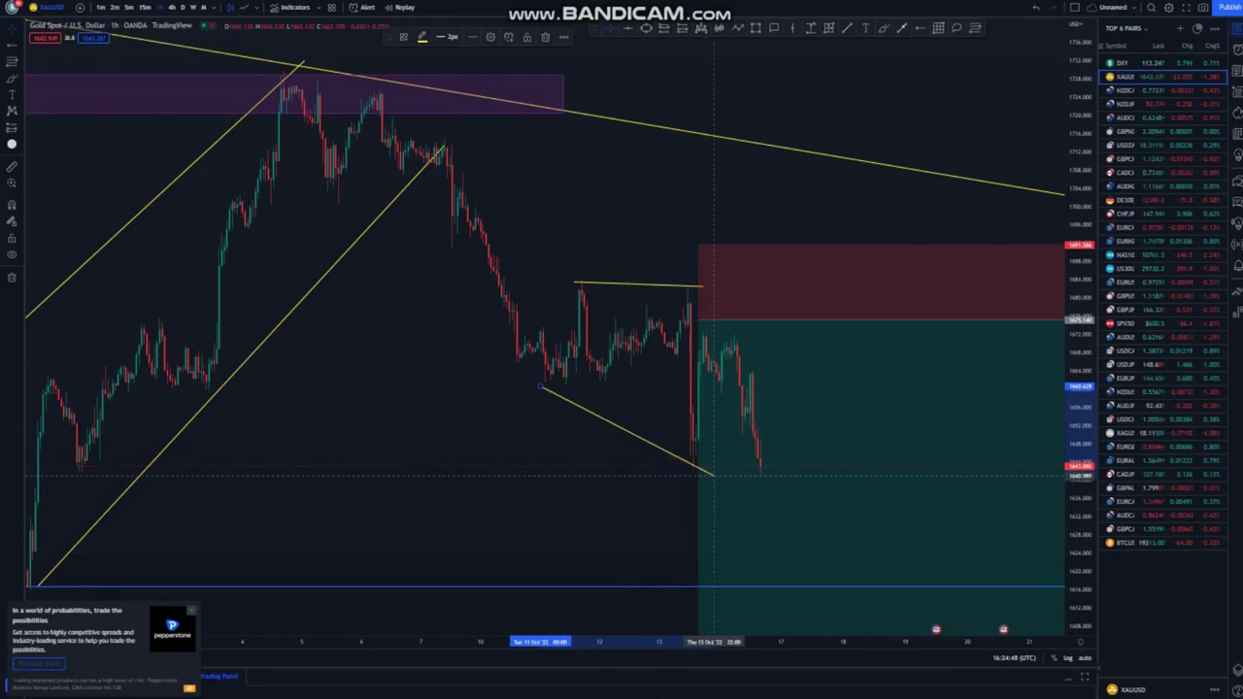
pyautogui.click(648, 470)
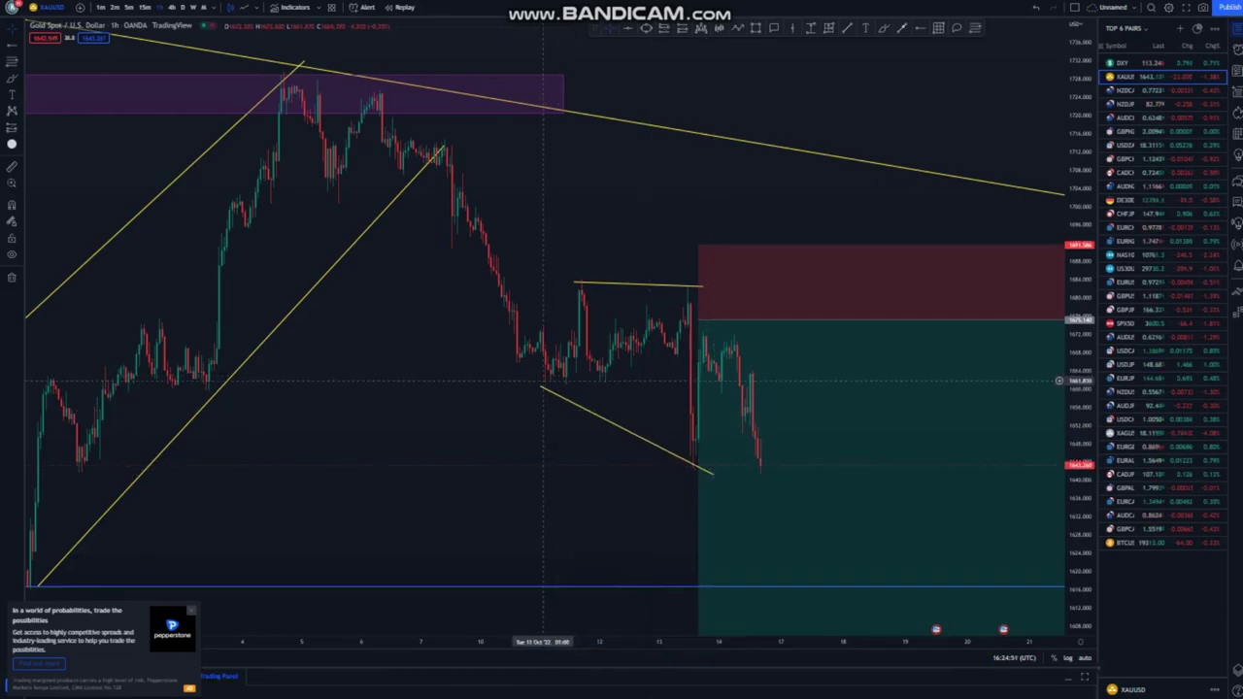
pyautogui.moveTo(541, 388); pyautogui.dragTo(541, 378)
pyautogui.click(528, 408)
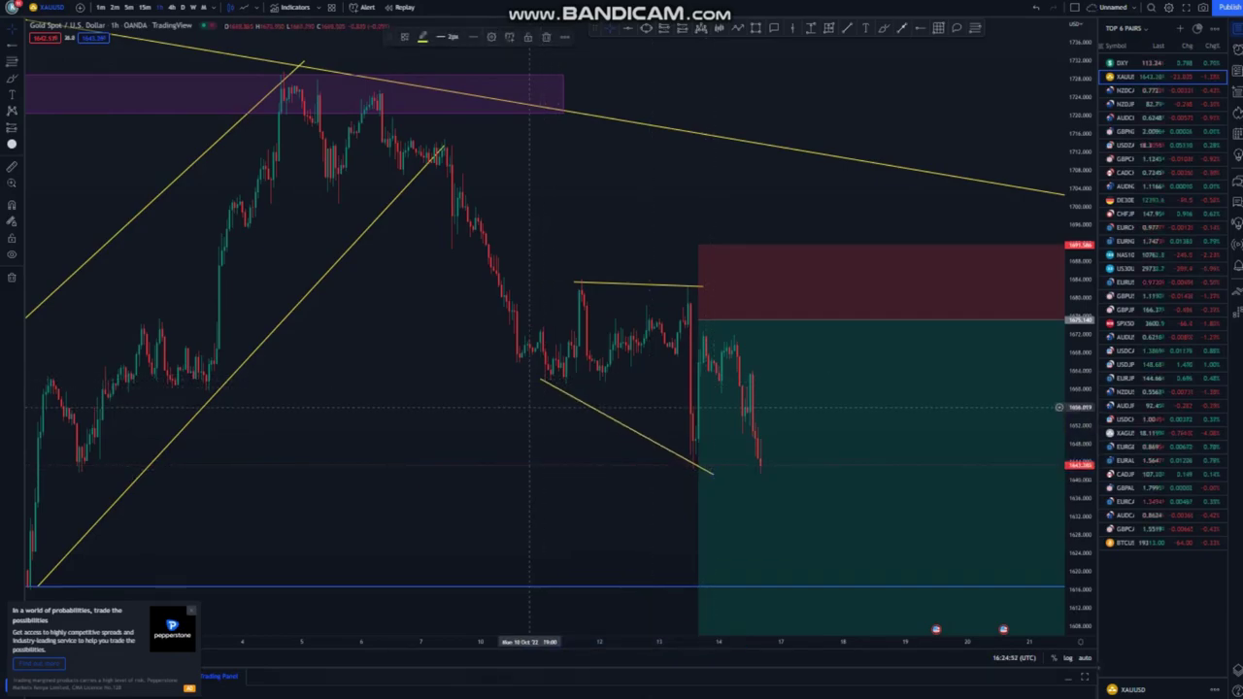
pyautogui.moveTo(575, 283); pyautogui.dragTo(568, 280)
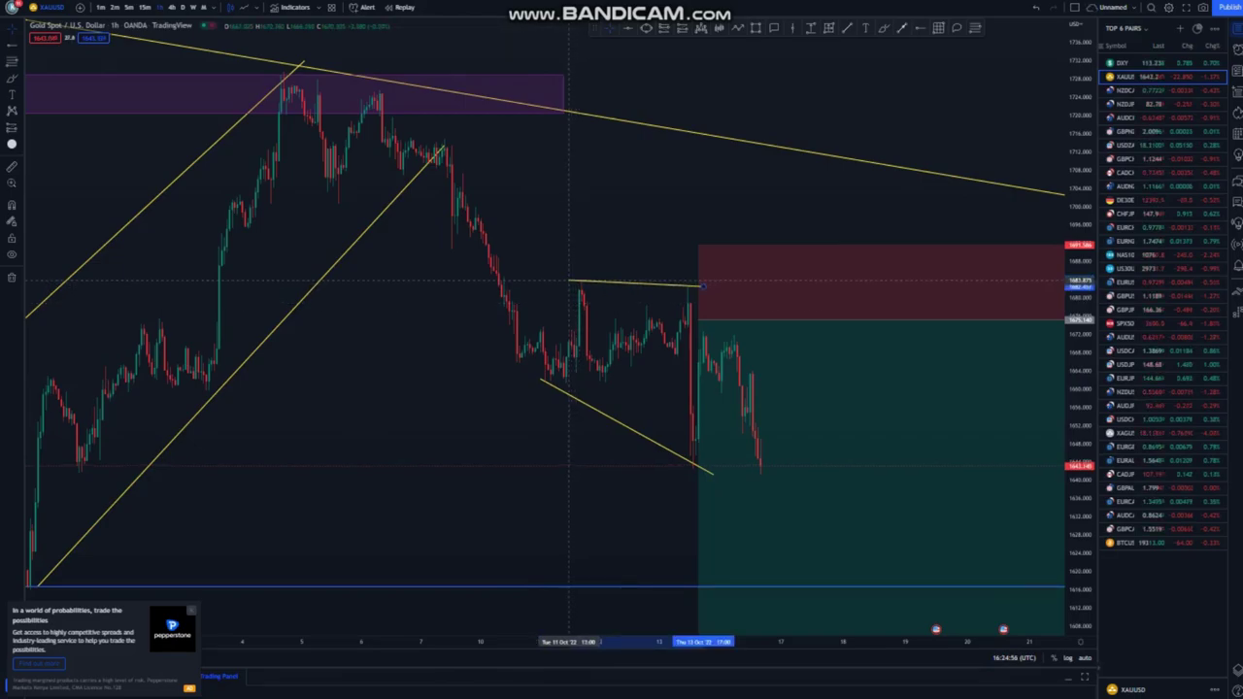
# Draw two rising trend lines inside the pattern, from about 1661.4 to 1669.4 below price and about 1674.3 to 1682 above it.
pyautogui.click(847, 29)
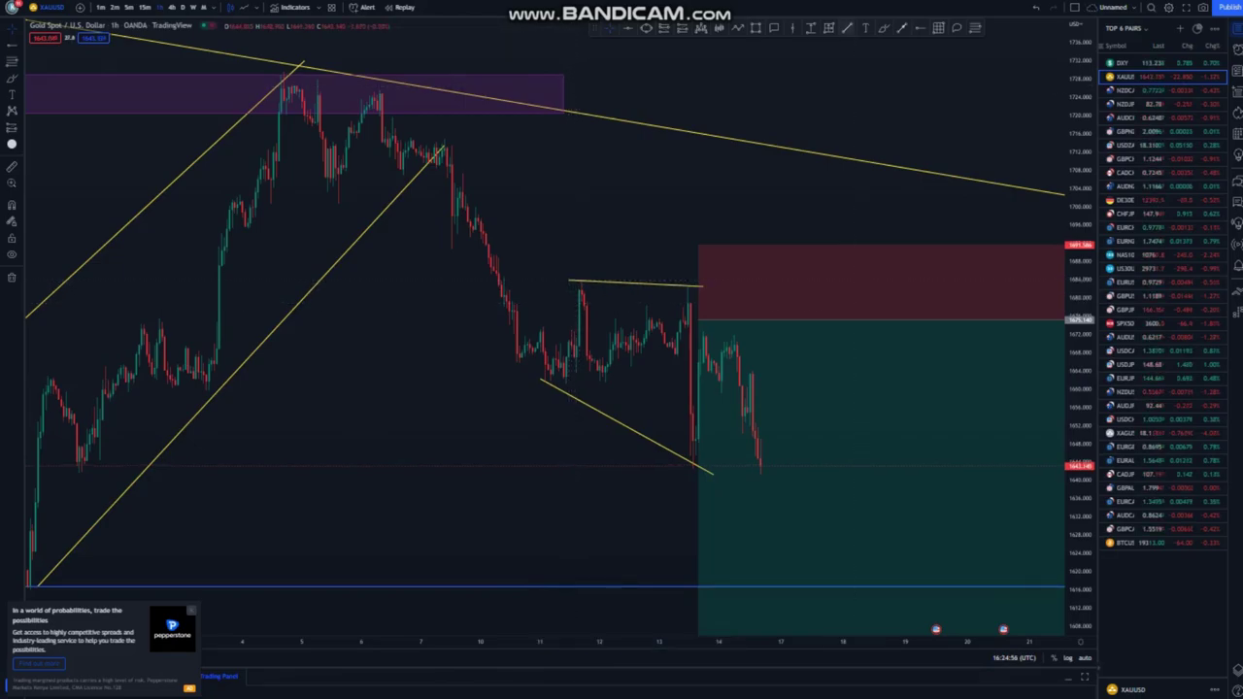
pyautogui.click(600, 381)
pyautogui.click(699, 344)
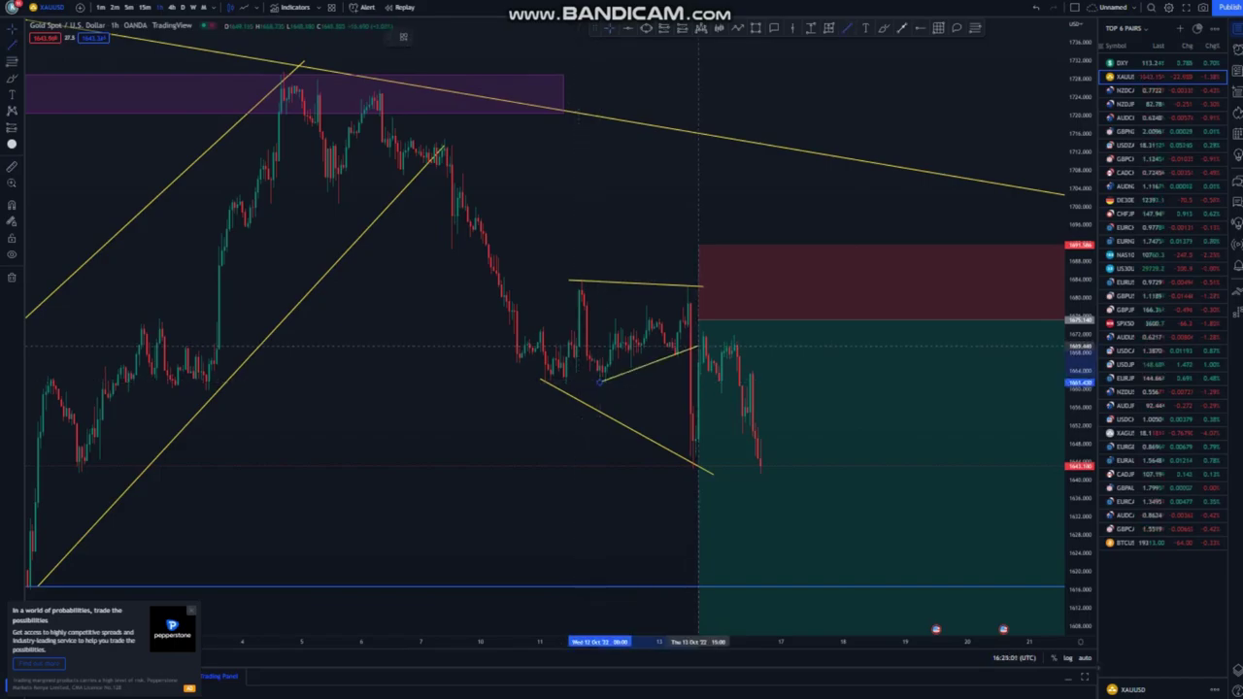
pyautogui.click(847, 28)
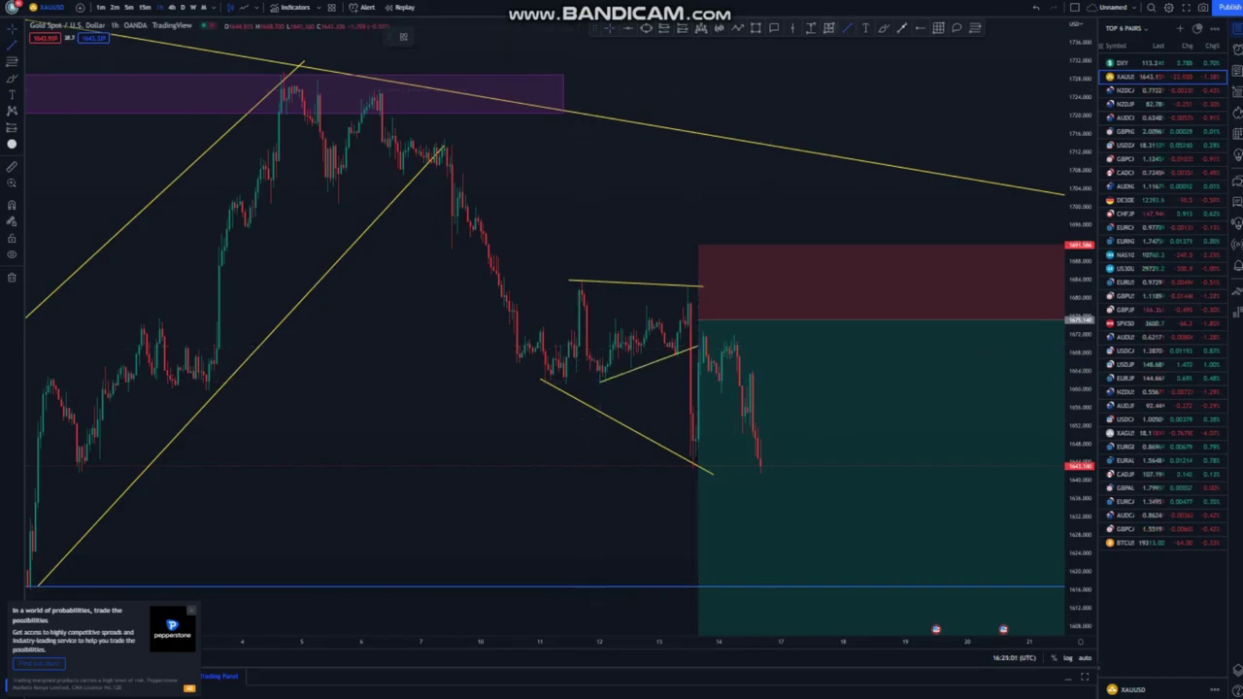
pyautogui.click(598, 323)
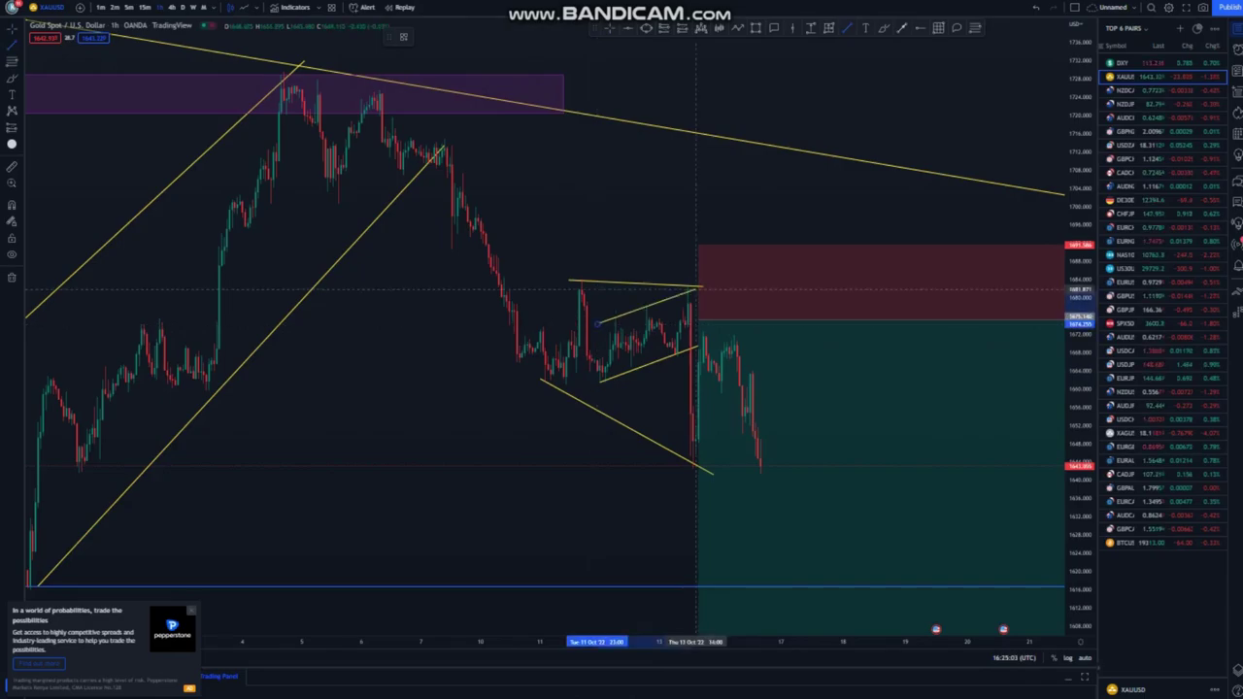
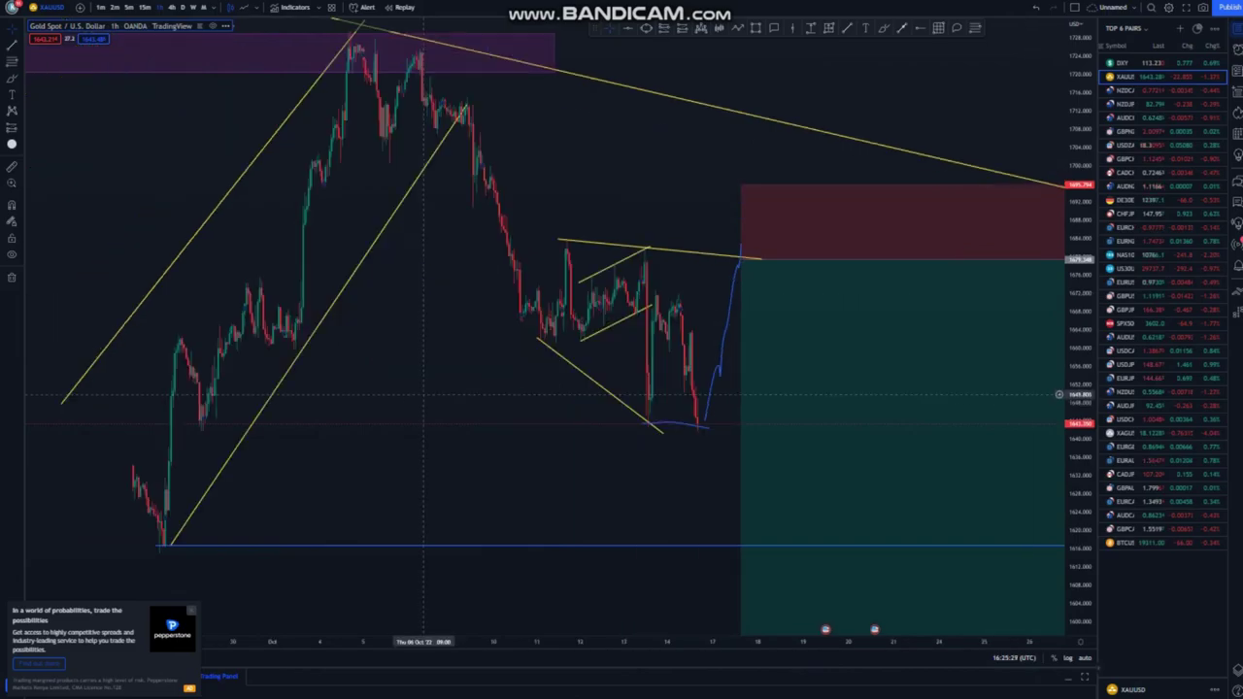
# Shorten the short position to end around October 21 and lower its stop to about 1686.
pyautogui.scroll(-2, 422, 395)
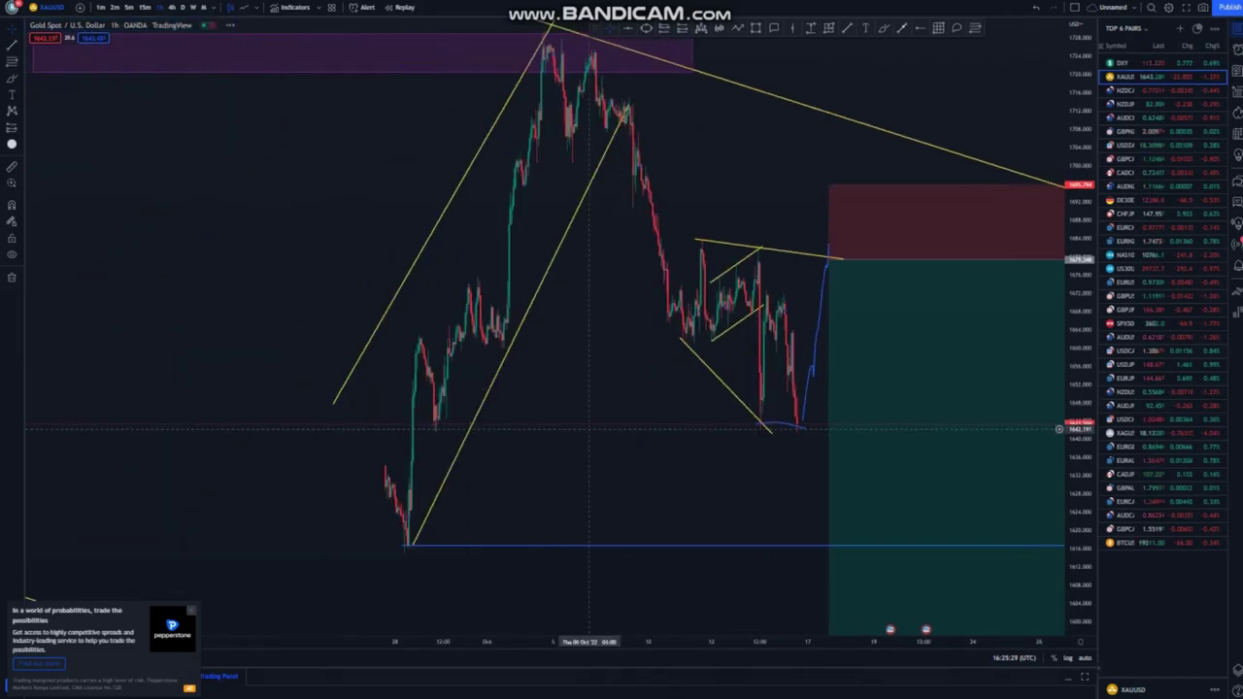
pyautogui.scroll(4, 290, 357)
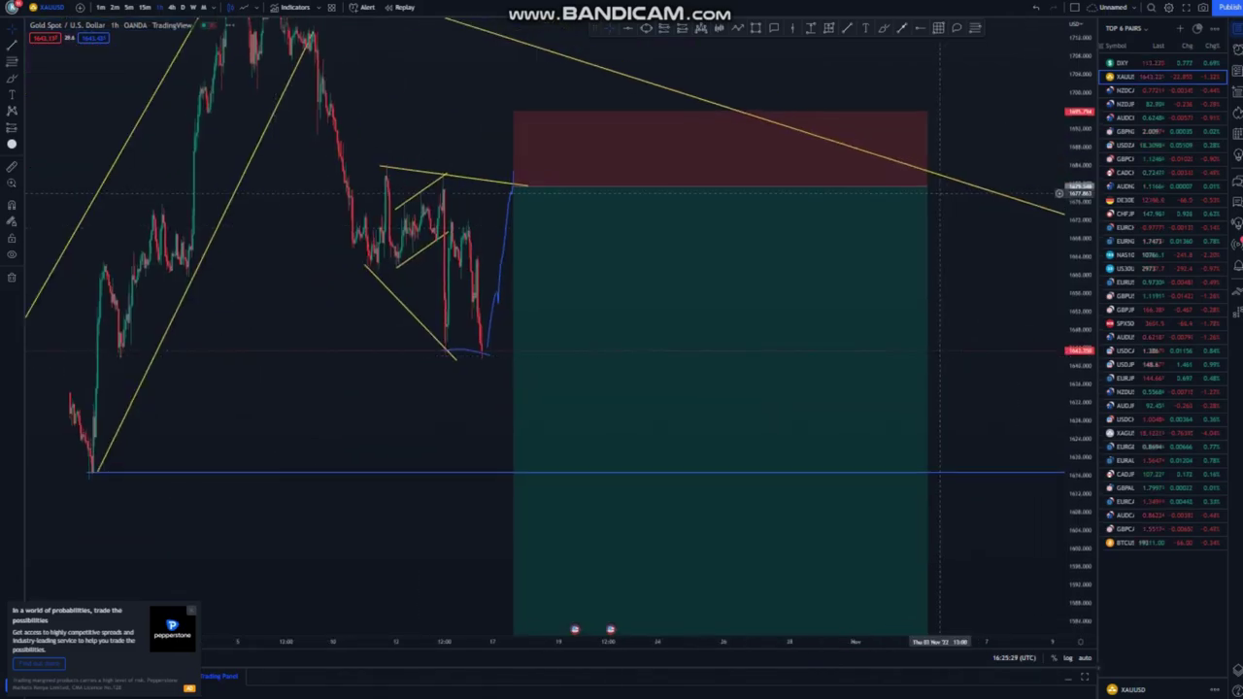
pyautogui.moveTo(928, 185); pyautogui.dragTo(650, 186)
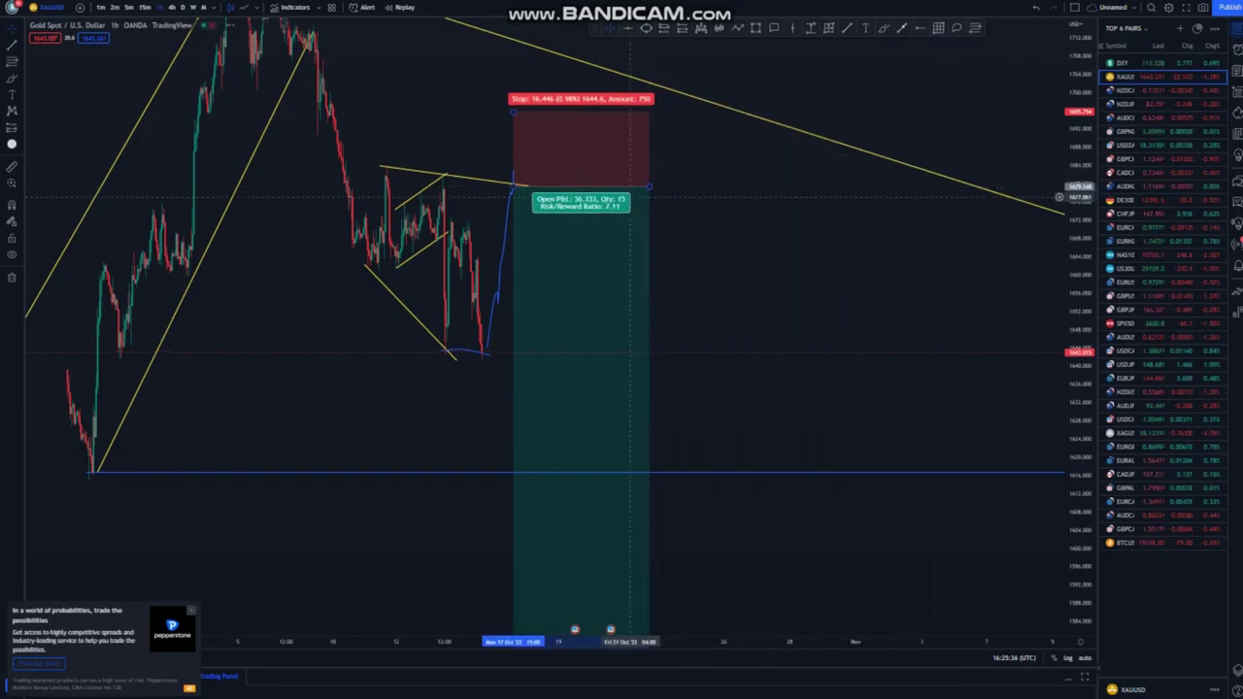
pyautogui.moveTo(513, 112); pyautogui.dragTo(513, 155)
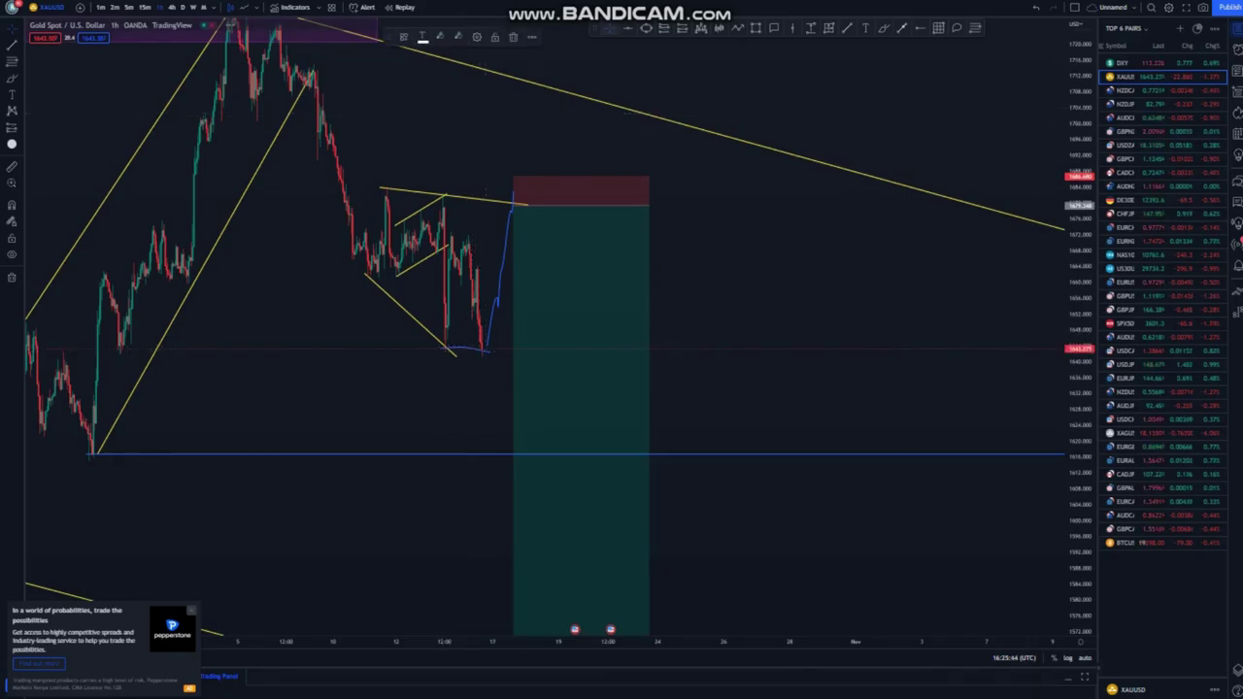
# Extend the pattern's lower line to about 1640 and delete the blue brush stroke joining the two recent lows.
pyautogui.moveTo(456, 355); pyautogui.dragTo(461, 361)
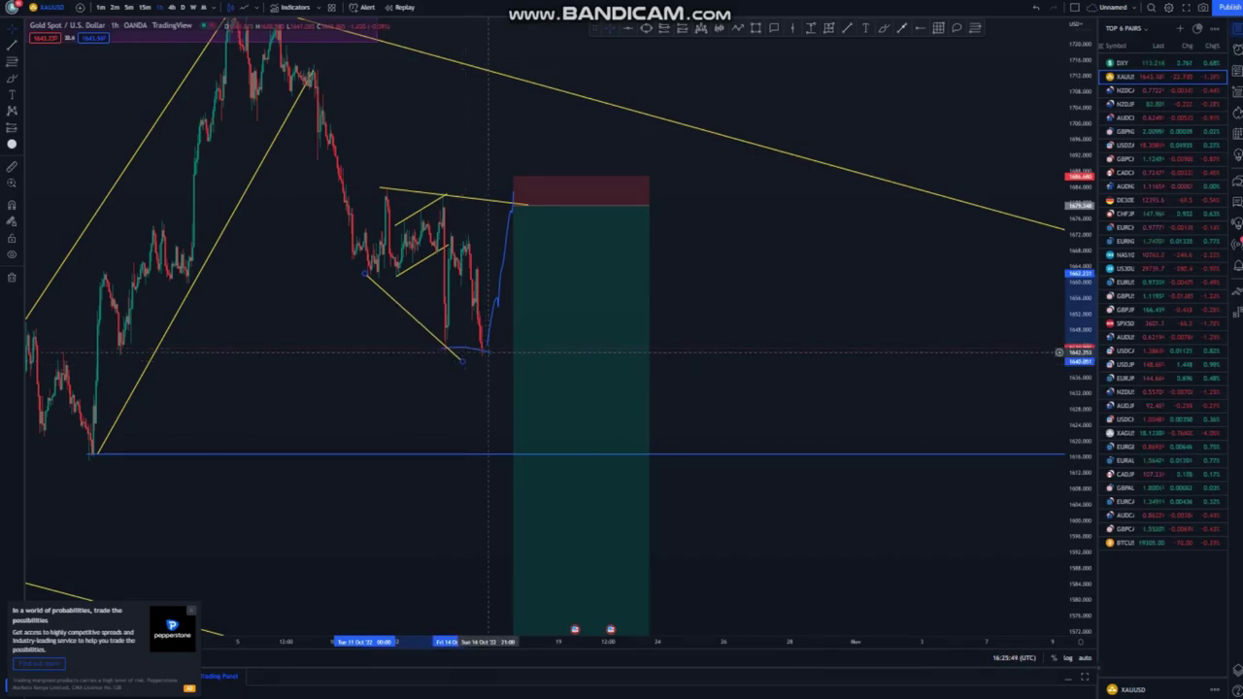
pyautogui.click(488, 354)
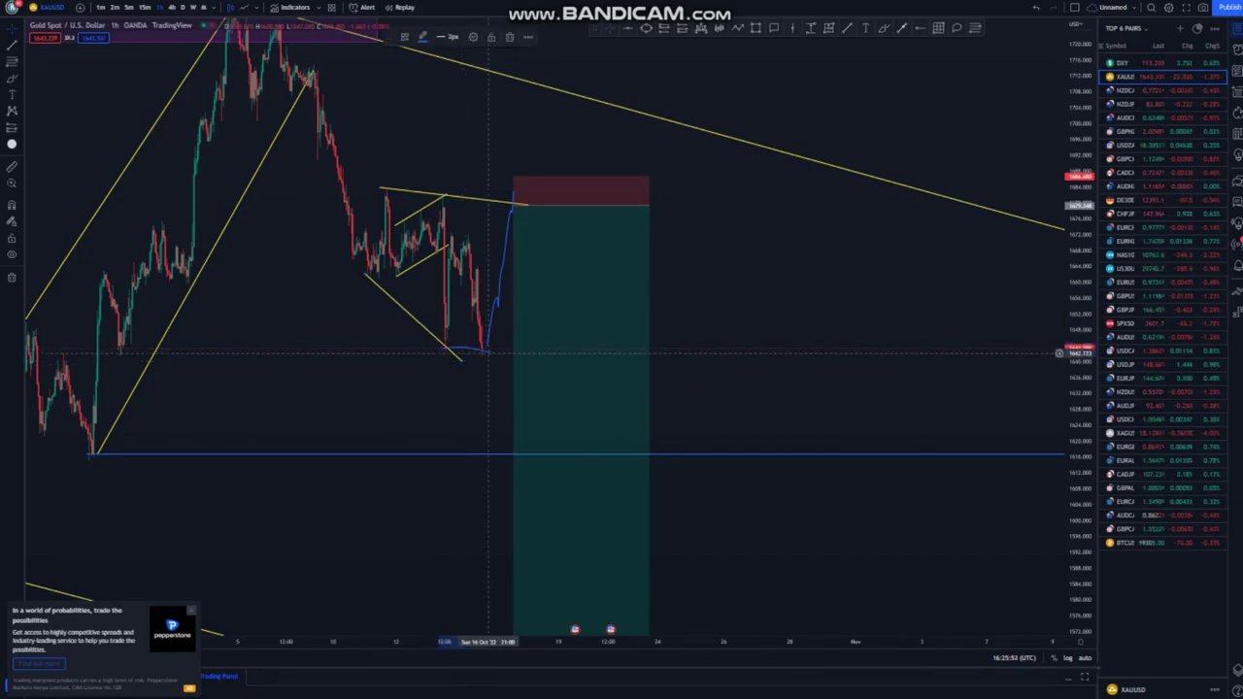
pyautogui.click(510, 36)
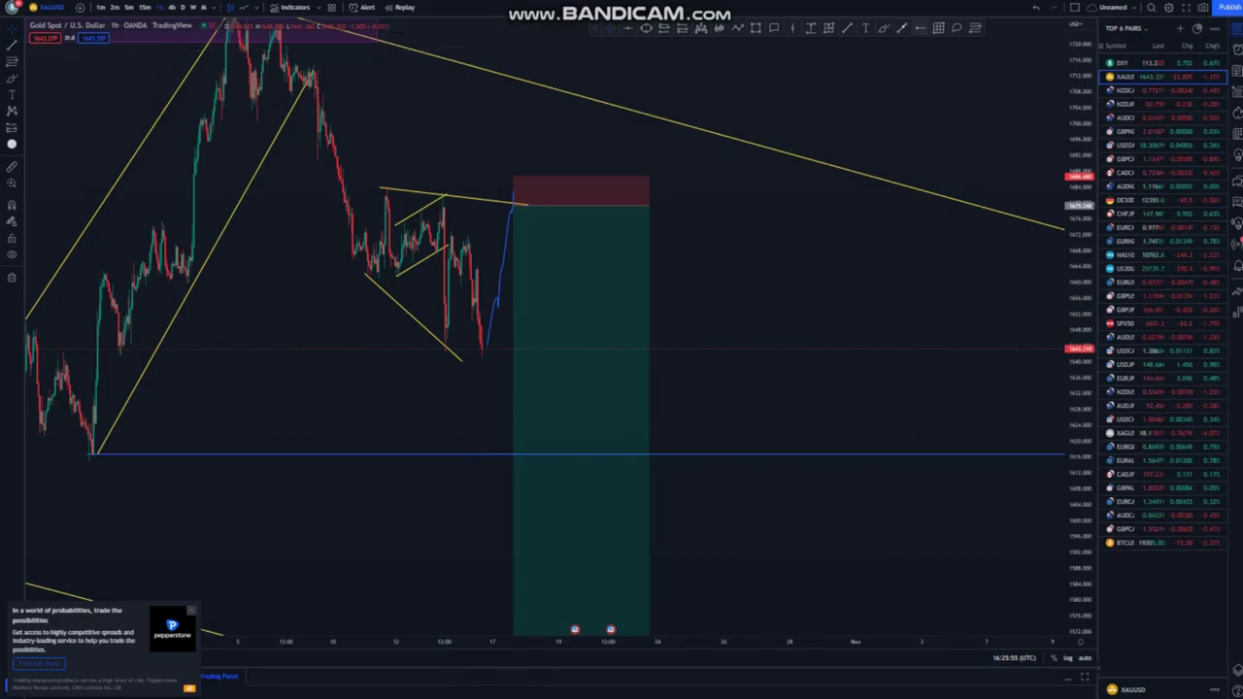
# Place a blue horizontal ray from the October 13 low at about 1642.5 and delete the blue brush stroke rising to the short entry.
pyautogui.click(920, 28)
pyautogui.click(447, 351)
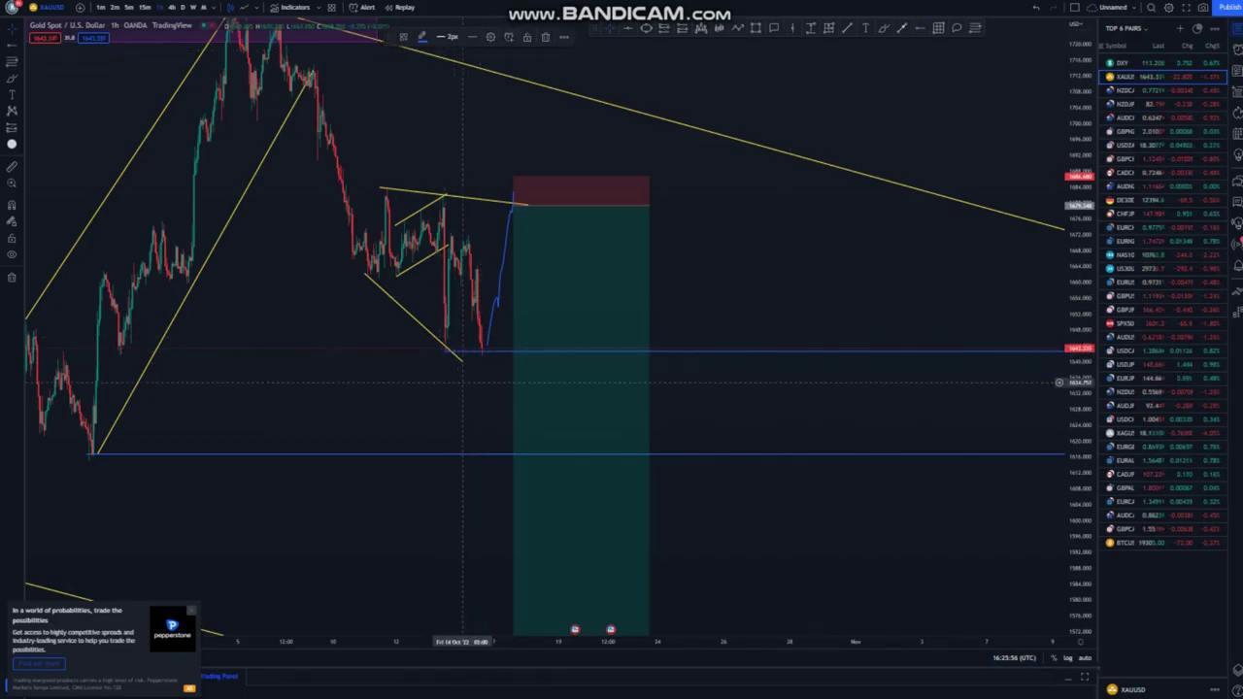
pyautogui.click(463, 382)
pyautogui.click(499, 280)
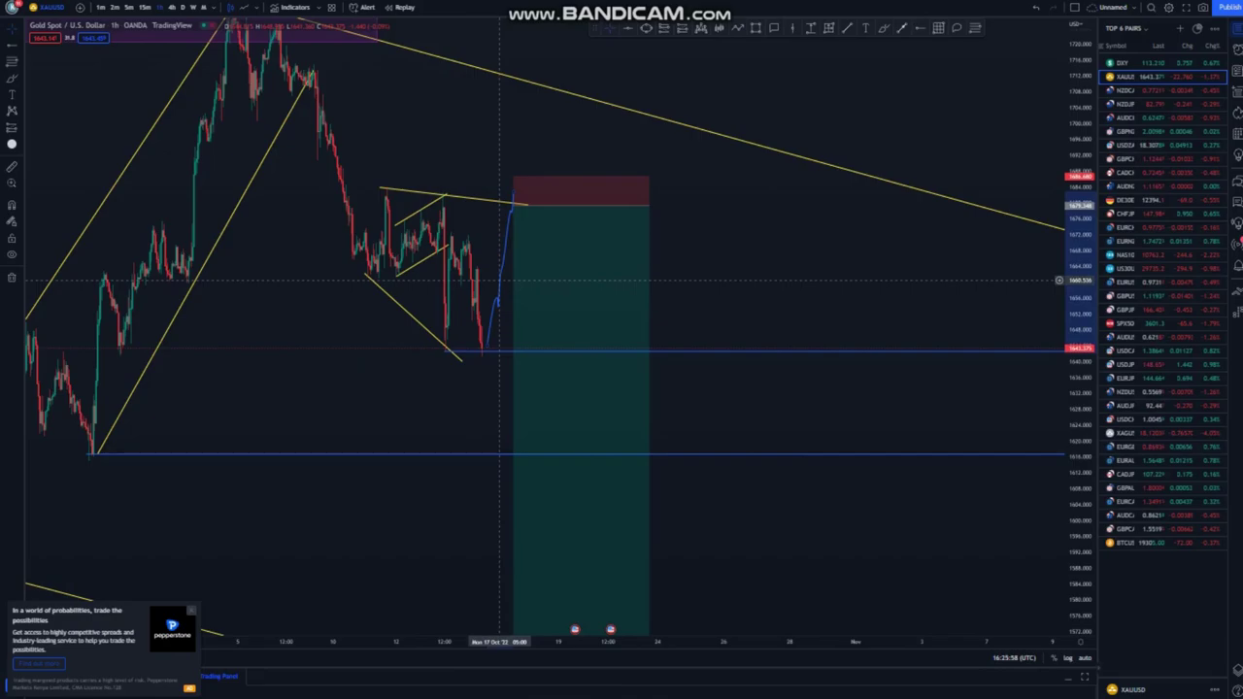
pyautogui.click(500, 279)
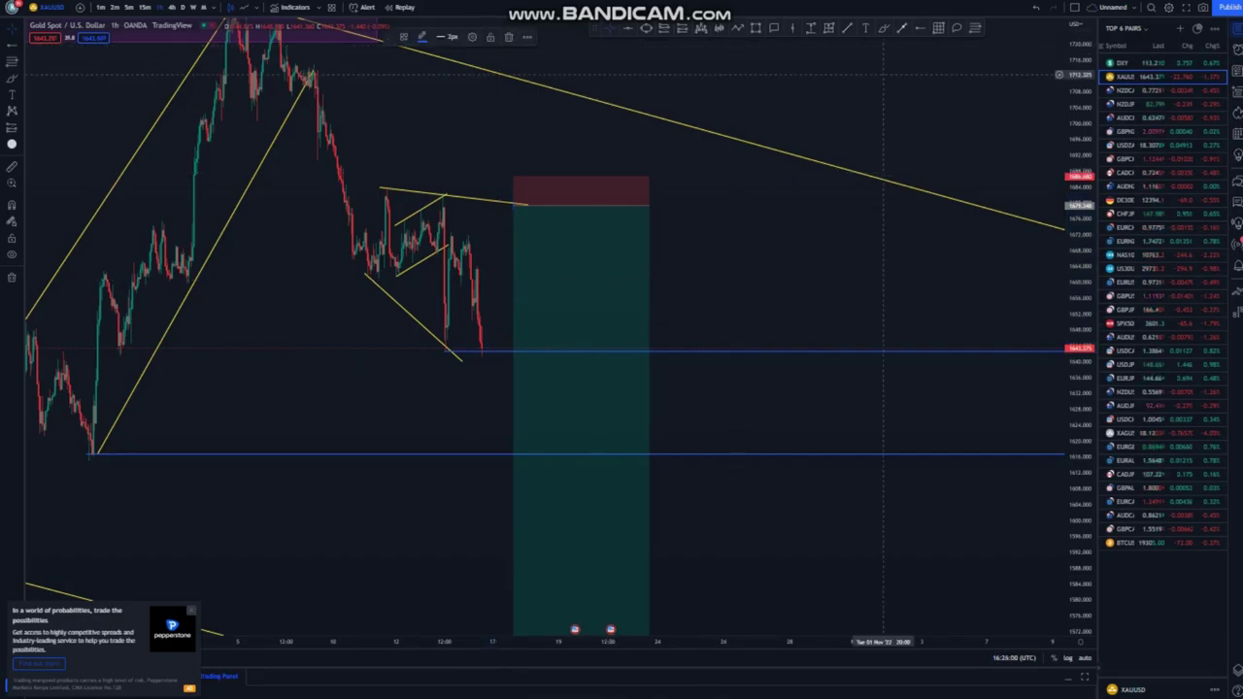
pyautogui.press('Delete')
# Draw two blue arrows from the October 14 low: up to about 1678 at the short entry, then down to about 1616 on October 19.
pyautogui.click(480, 344)
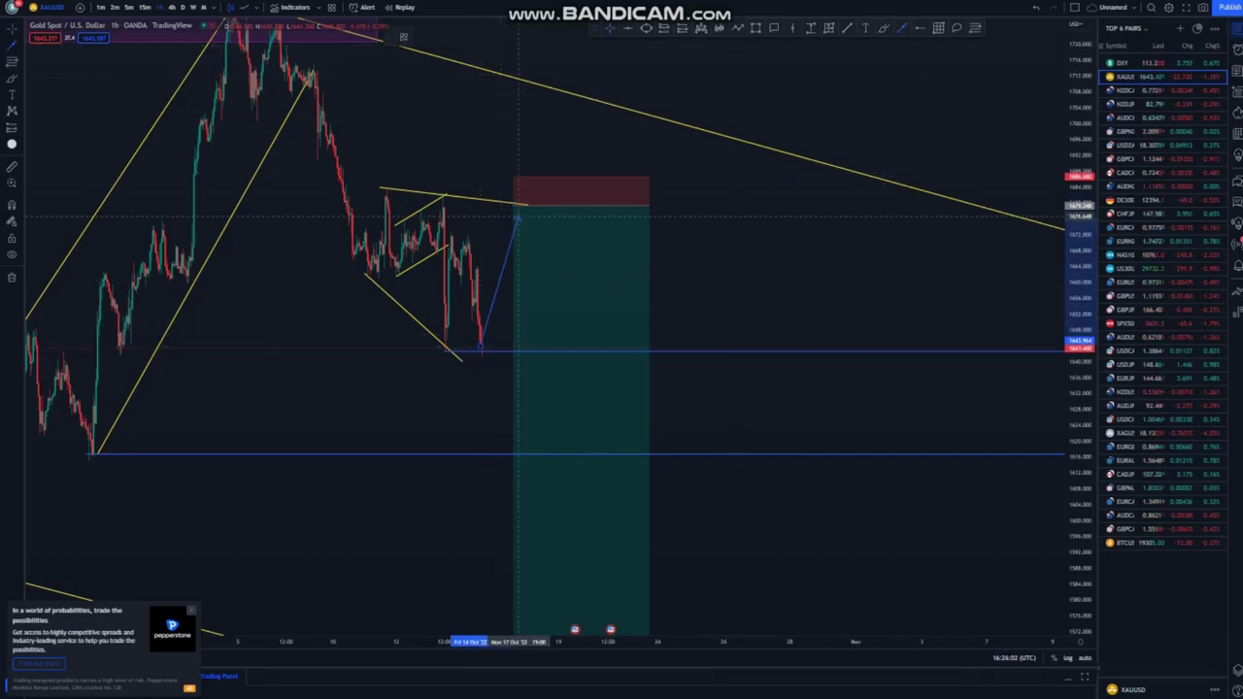
pyautogui.click(515, 212)
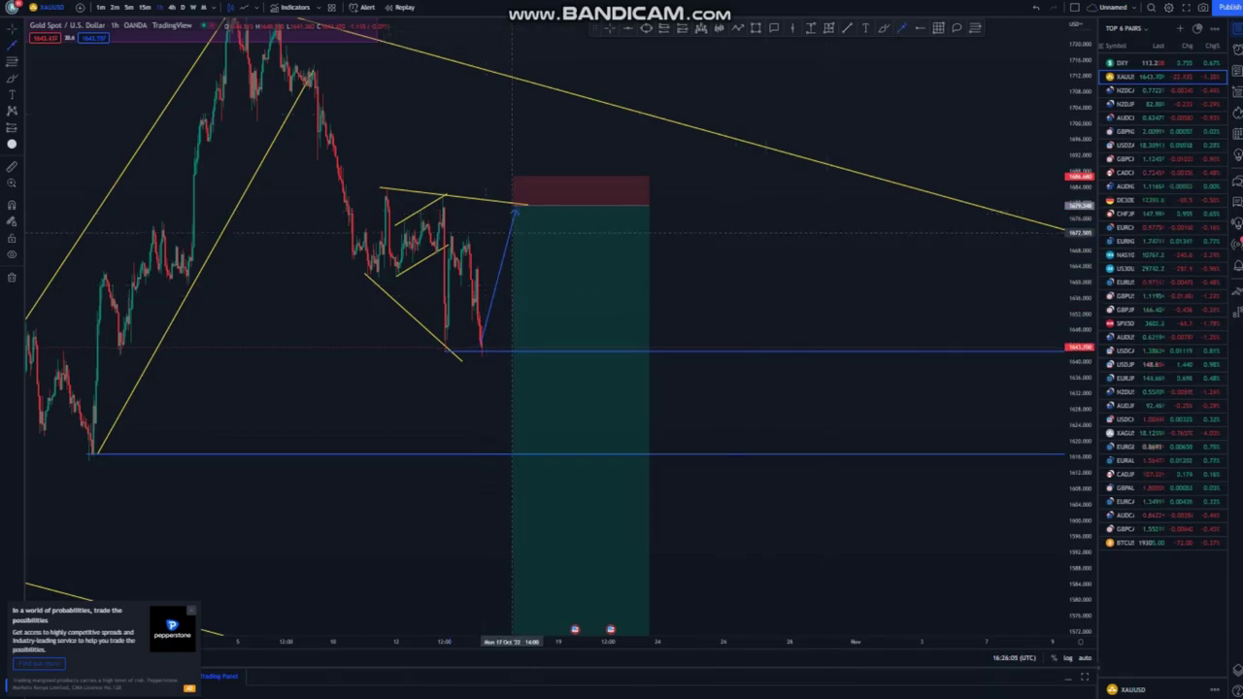
pyautogui.click(516, 213)
pyautogui.click(558, 457)
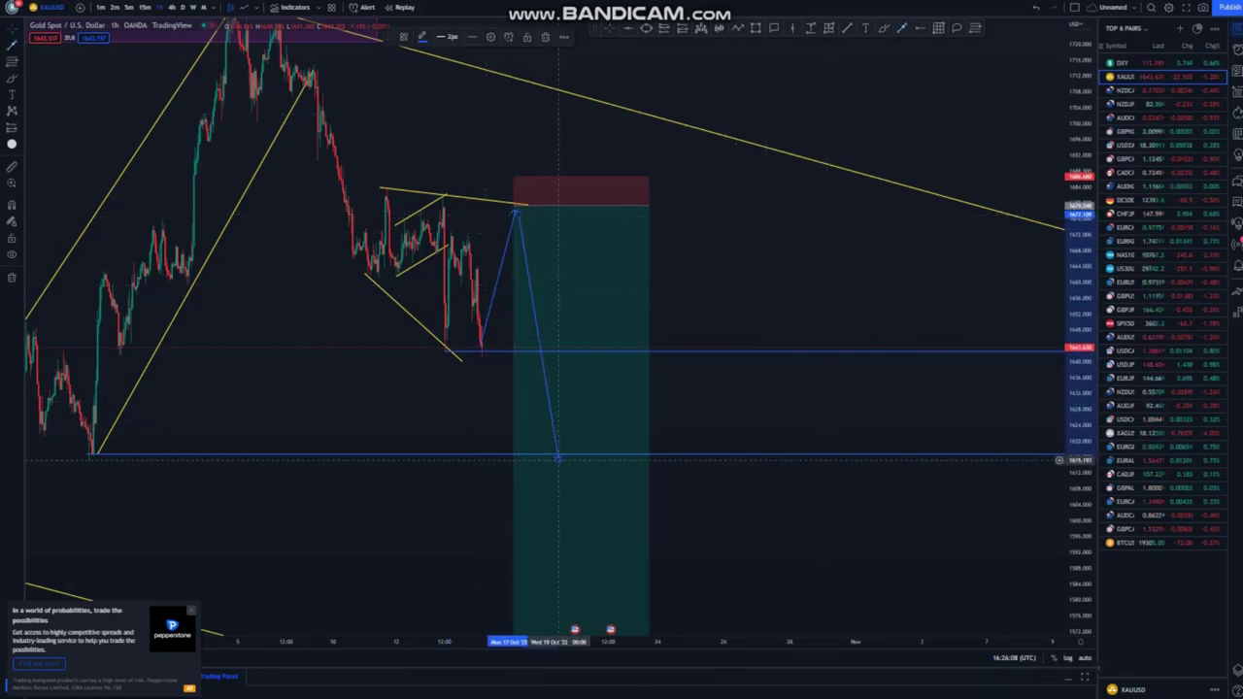
pyautogui.click(768, 533)
# Delete the blue arrow rising from the October 14 low to the short entry.
pyautogui.scroll(-1, 769, 533)
pyautogui.scroll(-2, 768, 533)
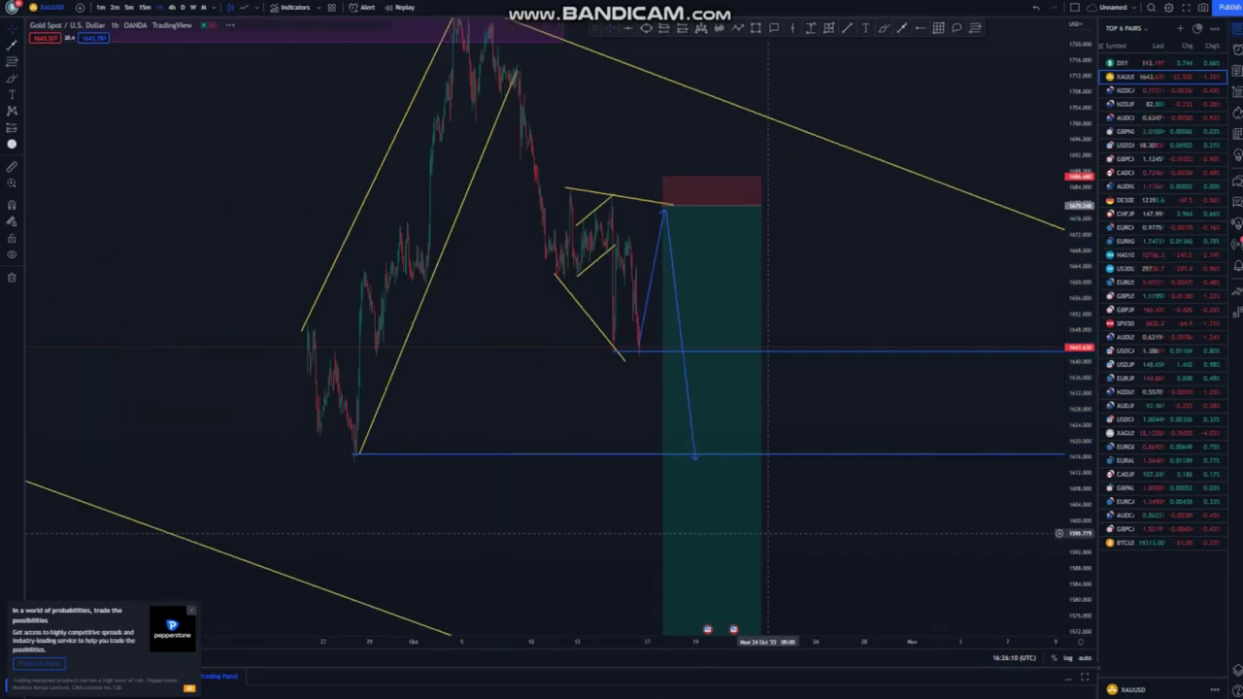
pyautogui.scroll(2, 548, 406)
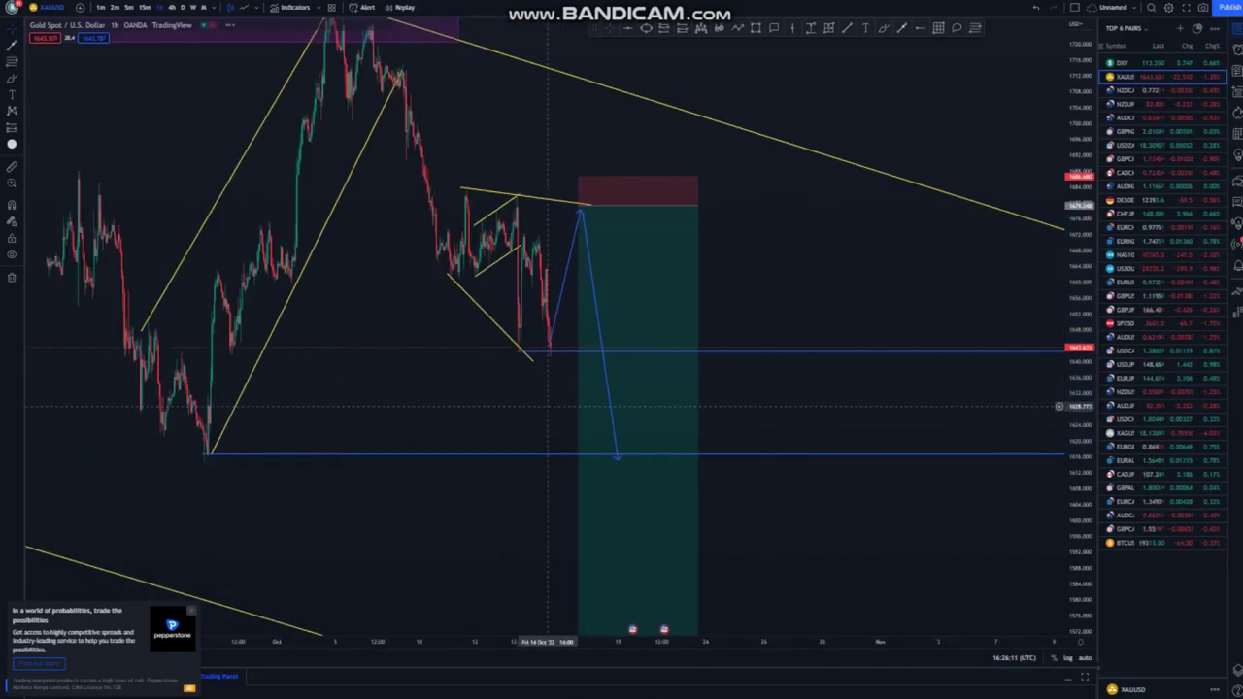
pyautogui.scroll(1, 549, 405)
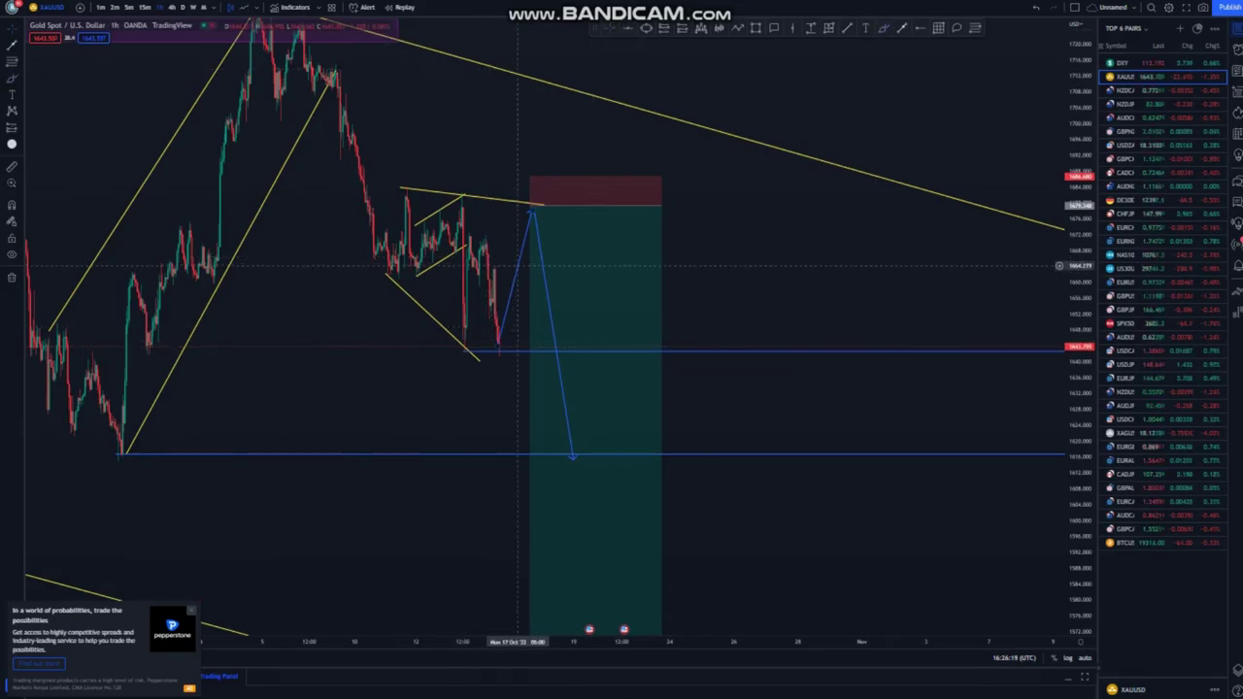
pyautogui.click(517, 264)
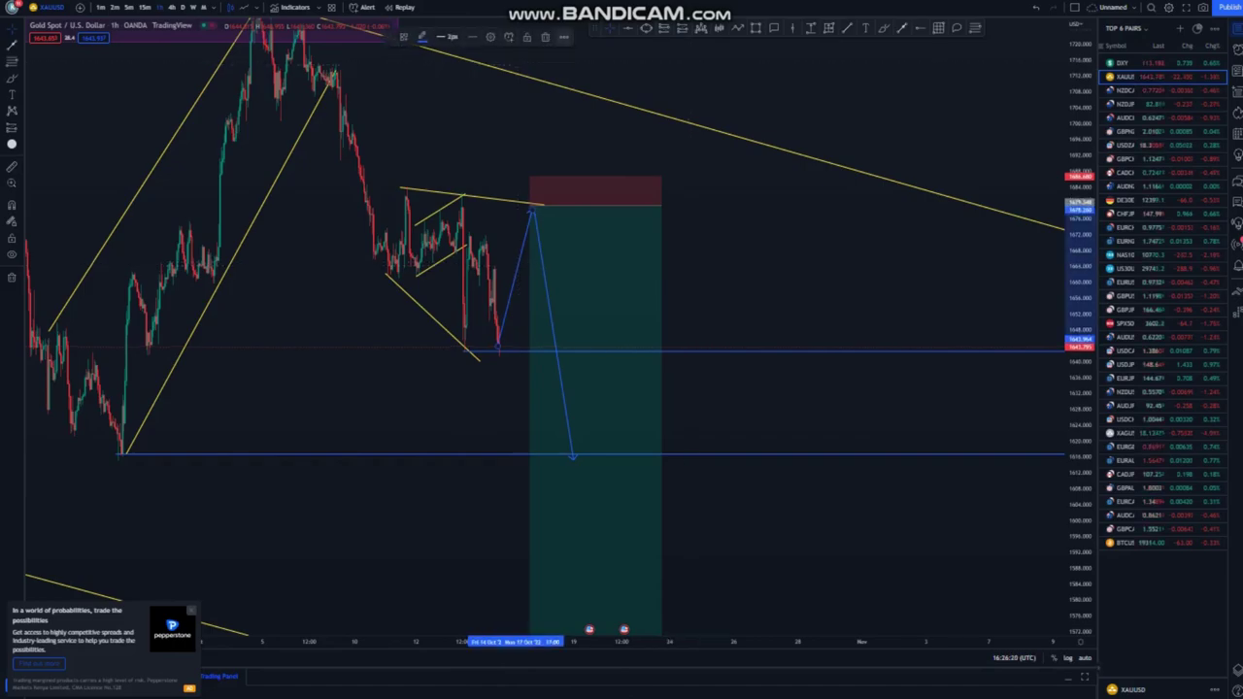
pyautogui.press('Delete')
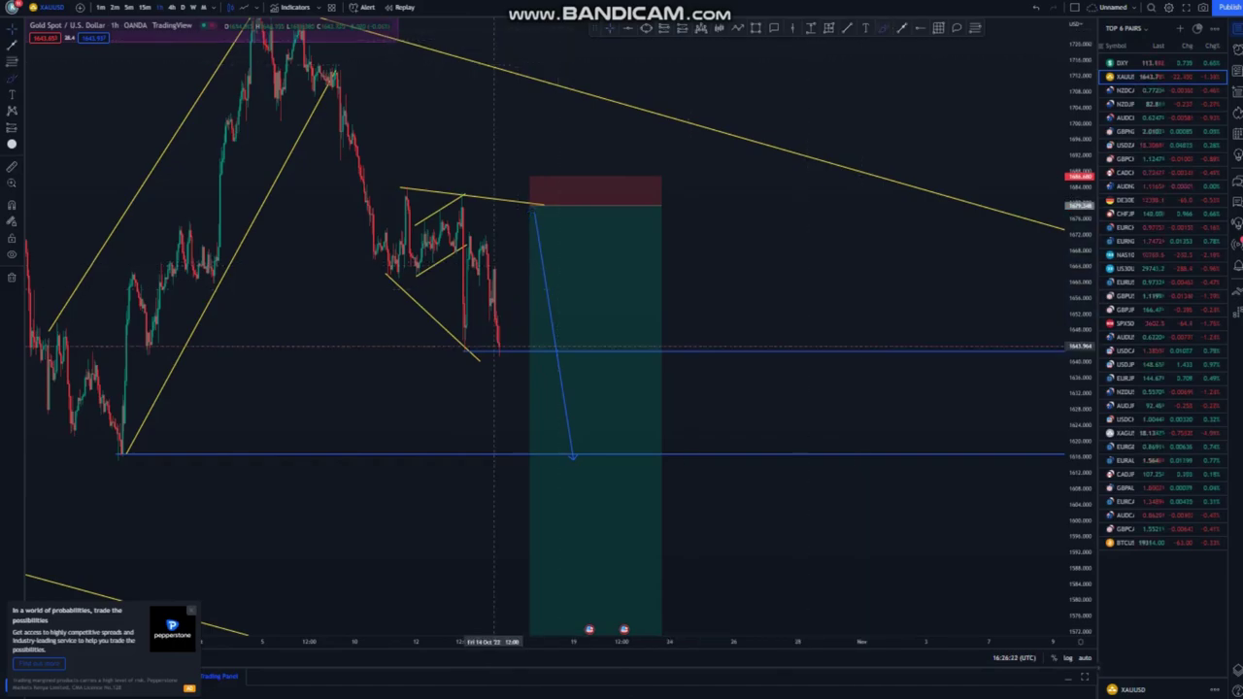
# Sketch a freehand zigzag rising from the recent low to about 1678, with a rising brush line on each side forming a channel.
pyautogui.click(499, 322)
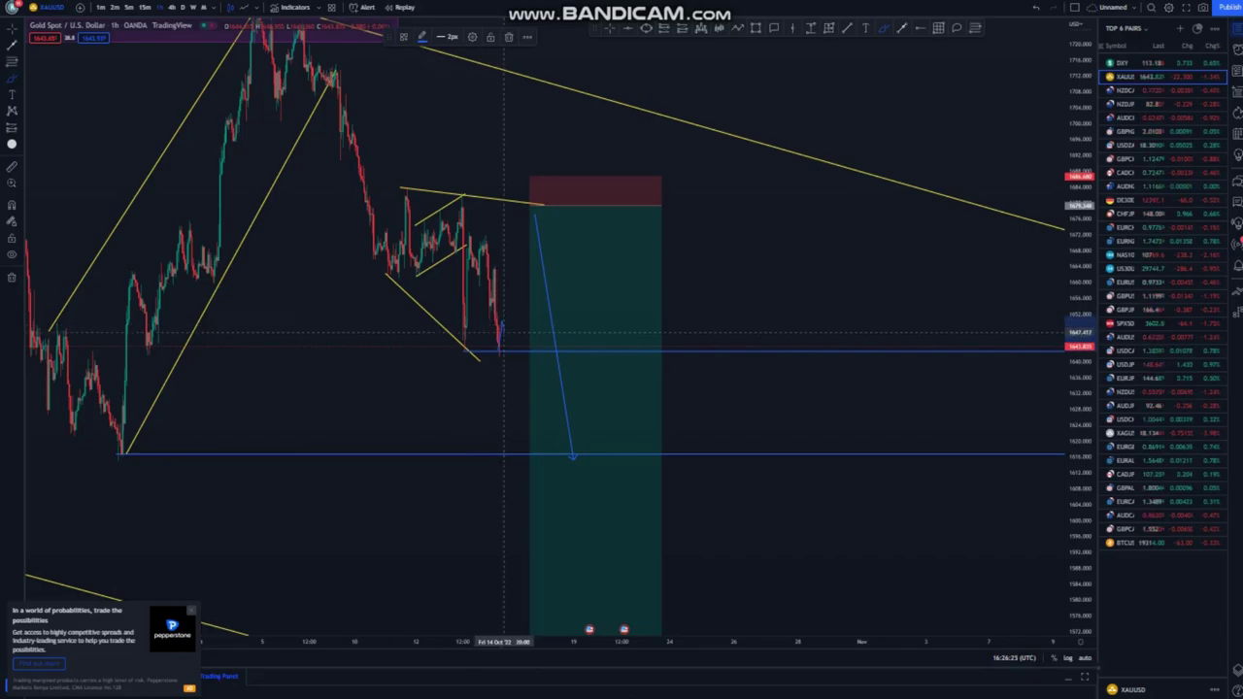
pyautogui.moveTo(506, 336)
pyautogui.mouseDown()
pyautogui.moveTo(539, 214)
pyautogui.moveTo(548, 234)
pyautogui.moveTo(545, 207)
pyautogui.mouseUp()
pyautogui.click(525, 268)
pyautogui.click(528, 294)
pyautogui.click(532, 243)
pyautogui.moveTo(499, 347); pyautogui.dragTo(564, 228)
pyautogui.moveTo(496, 319); pyautogui.dragTo(536, 233)
pyautogui.click(535, 233)
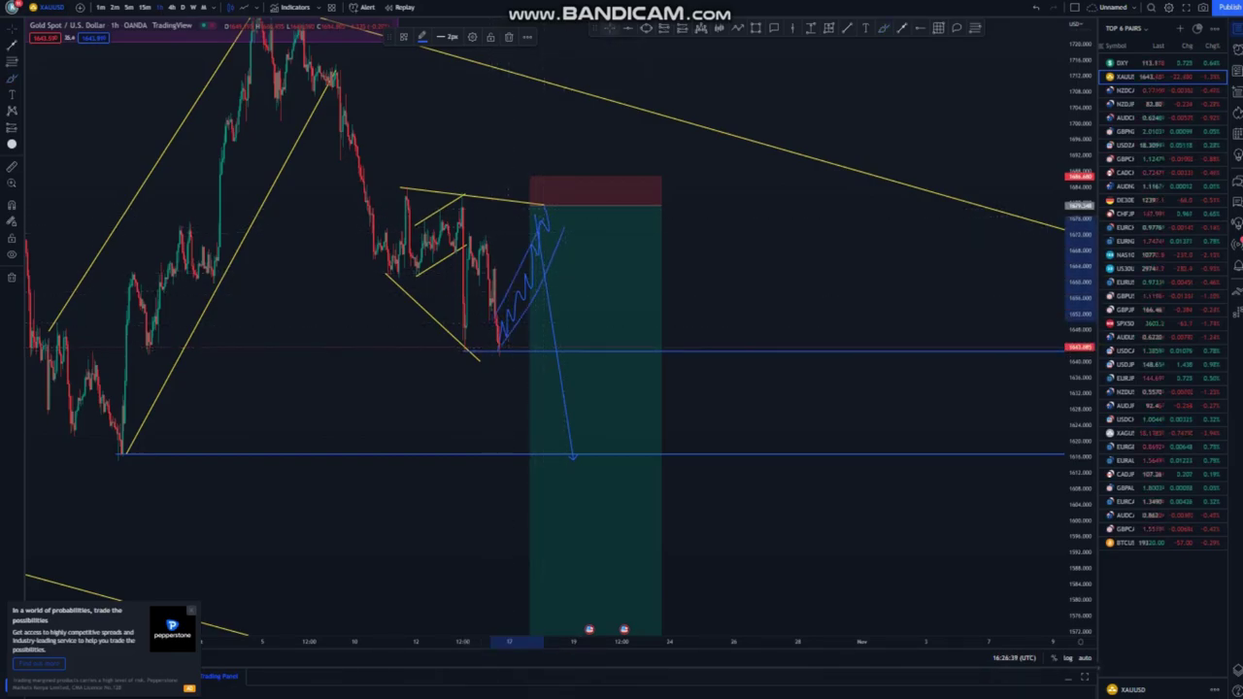
# Reposition the short position to start on October 18 with its entry at about 1679.8 and its stop at about 1687.9.
pyautogui.moveTo(583, 281); pyautogui.dragTo(608, 311)
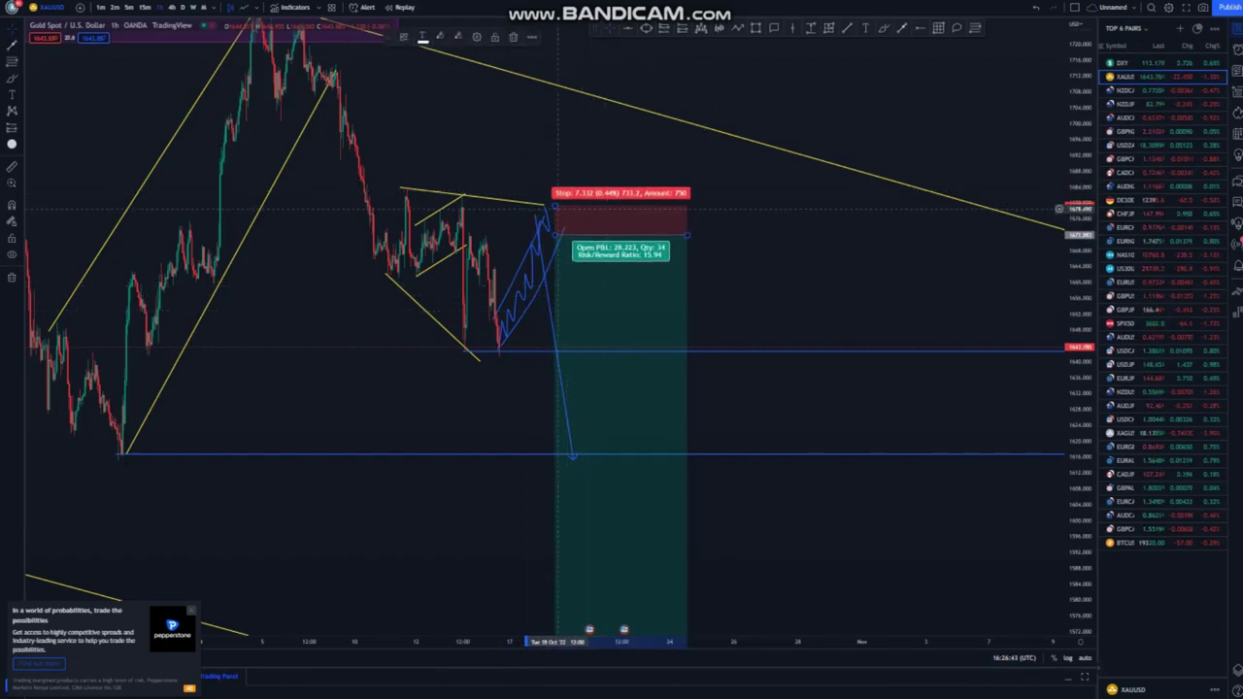
pyautogui.moveTo(554, 206); pyautogui.dragTo(553, 192)
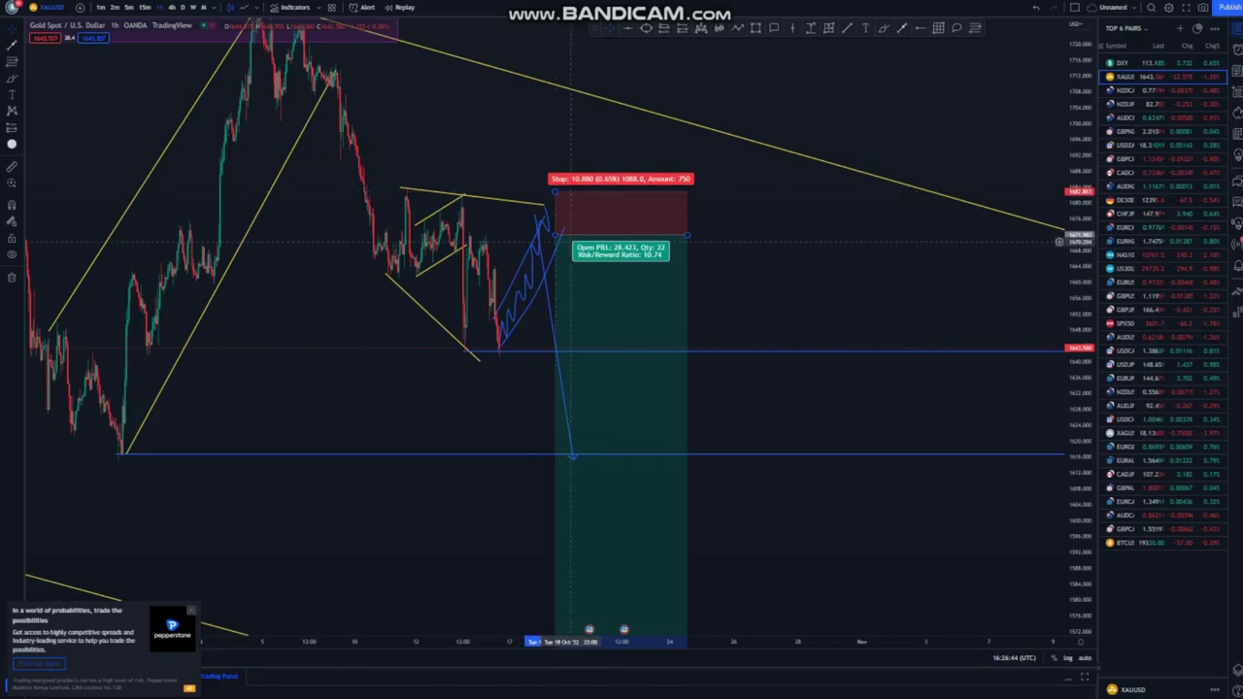
pyautogui.moveTo(590, 291); pyautogui.dragTo(575, 262)
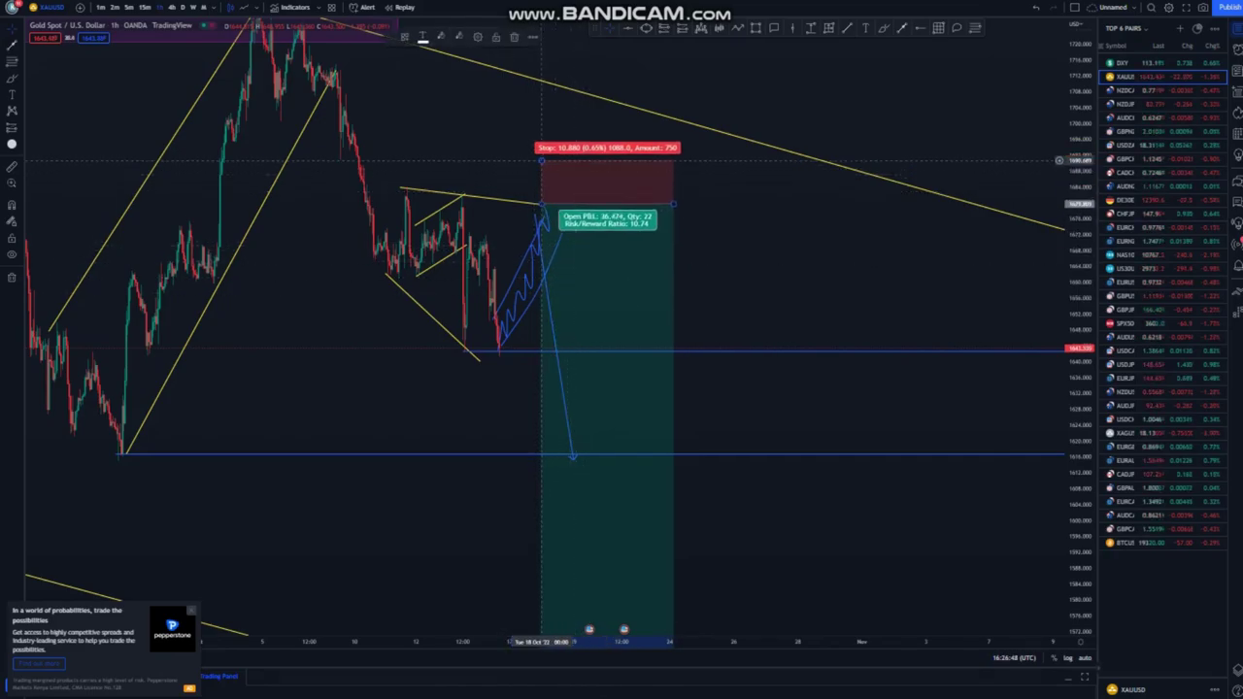
pyautogui.moveTo(541, 161); pyautogui.dragTo(541, 172)
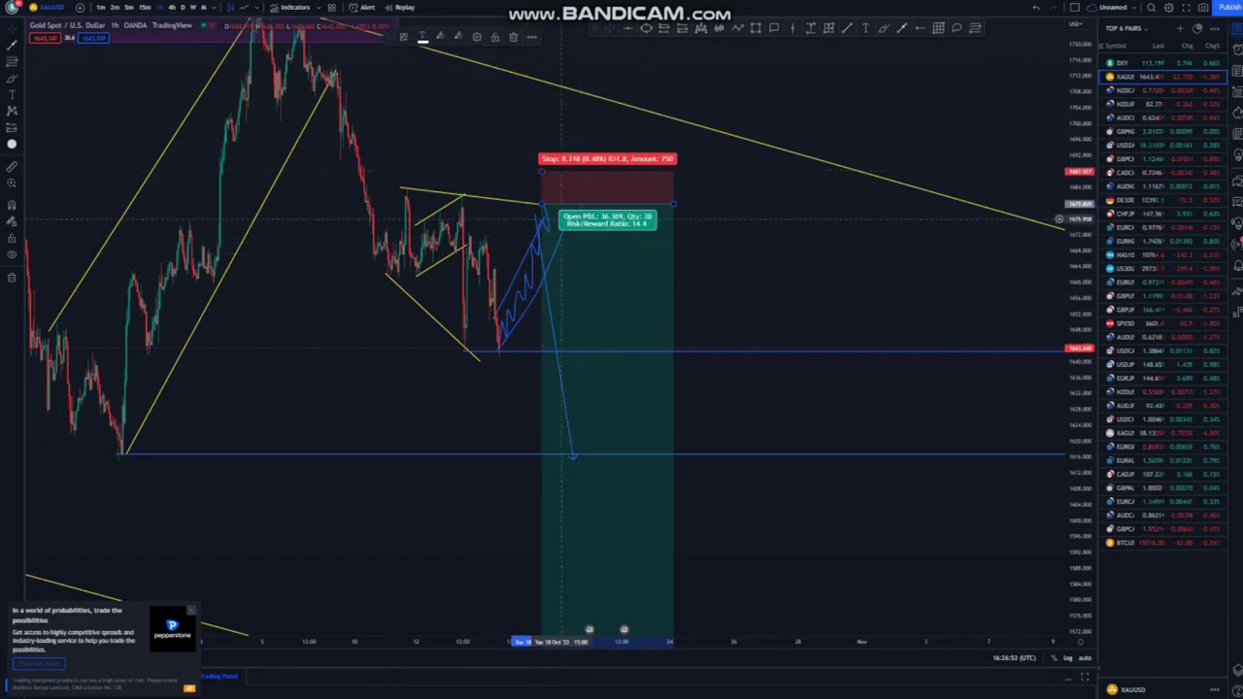
# Switch the chart to NZD/CAD on the daily timeframe.
pyautogui.click(1125, 89)
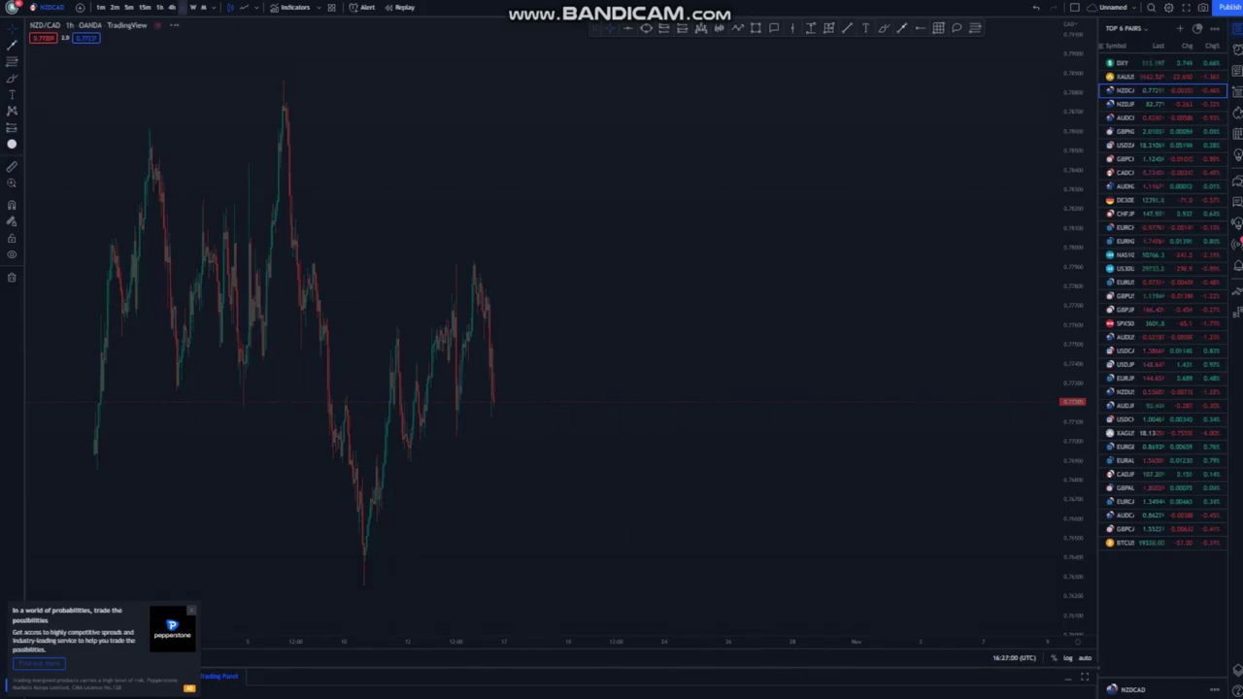
pyautogui.click(181, 6)
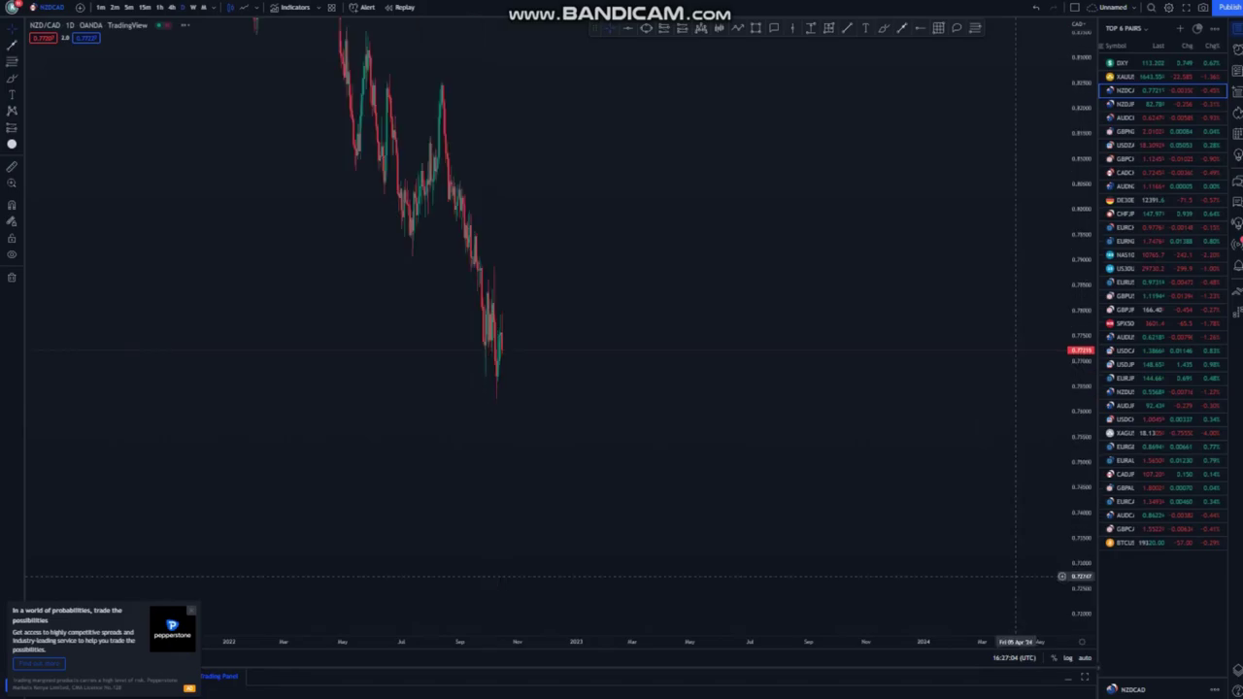
pyautogui.scroll(-3, 453, 399)
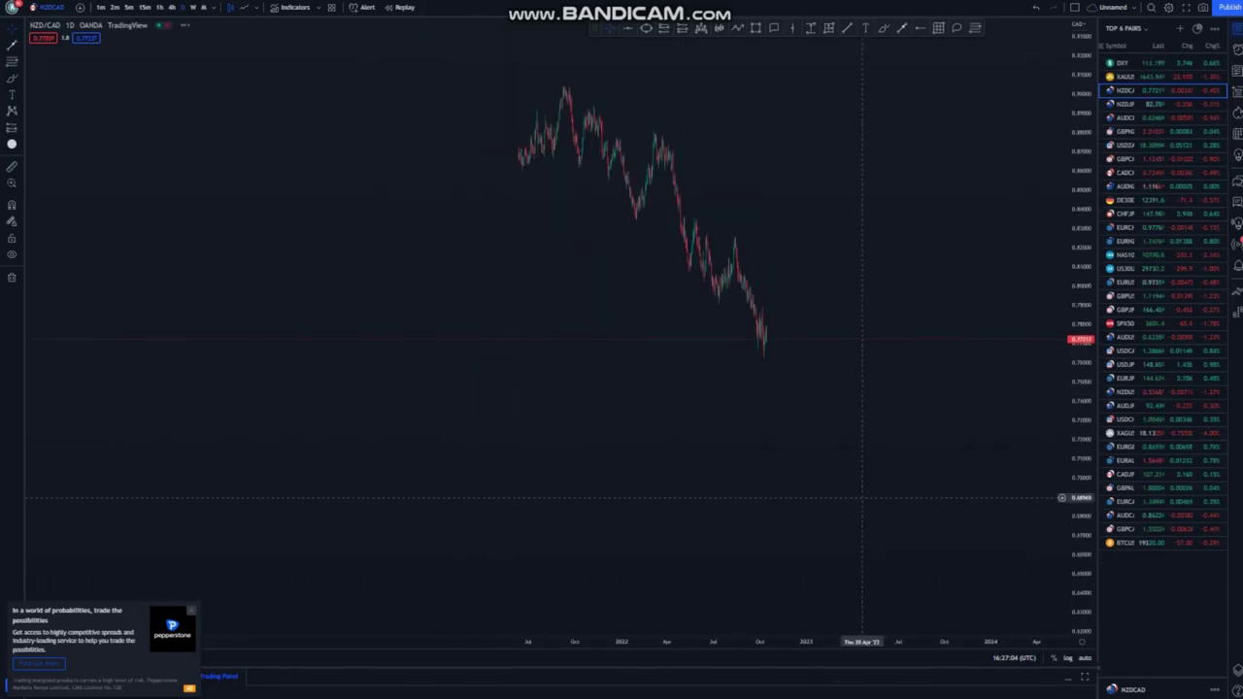
pyautogui.scroll(-2, 861, 498)
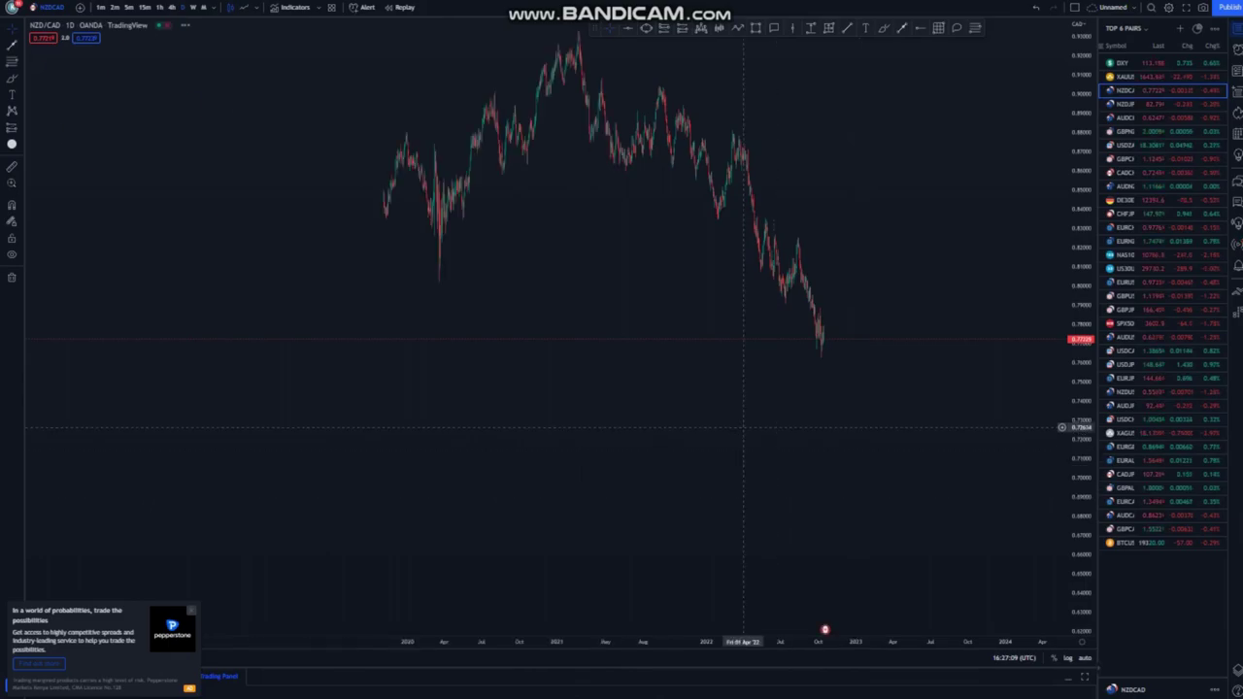
pyautogui.scroll(-2, 743, 428)
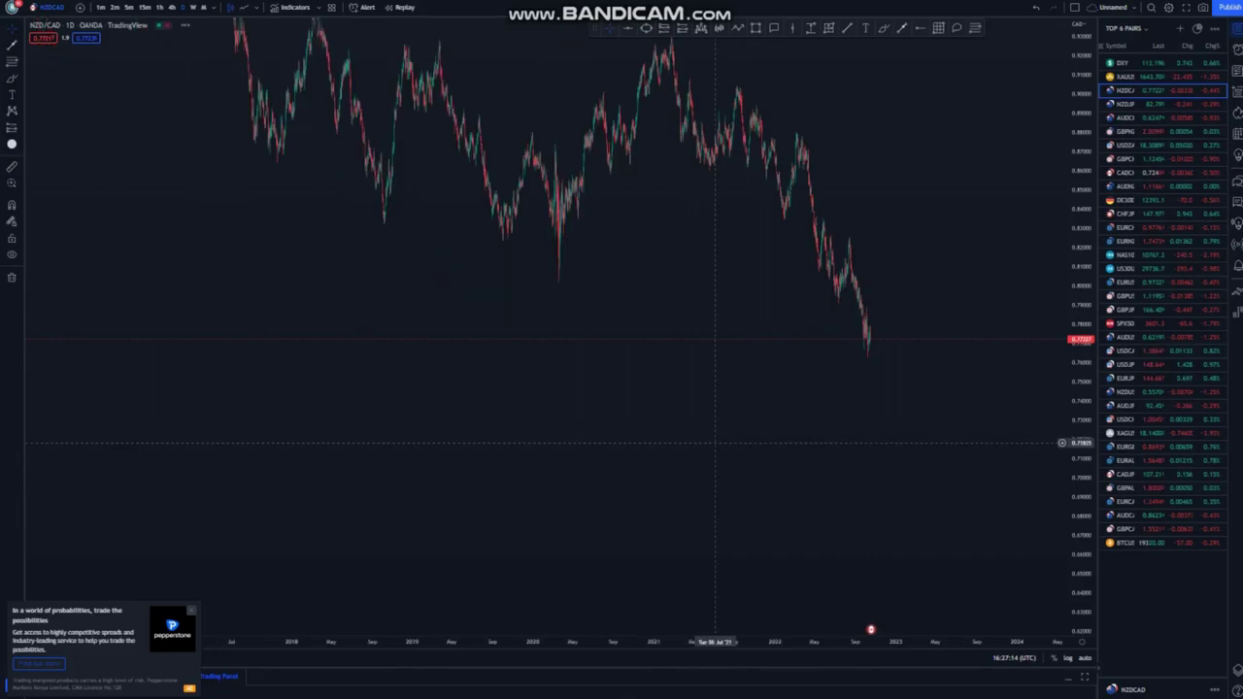
pyautogui.scroll(-1, 718, 437)
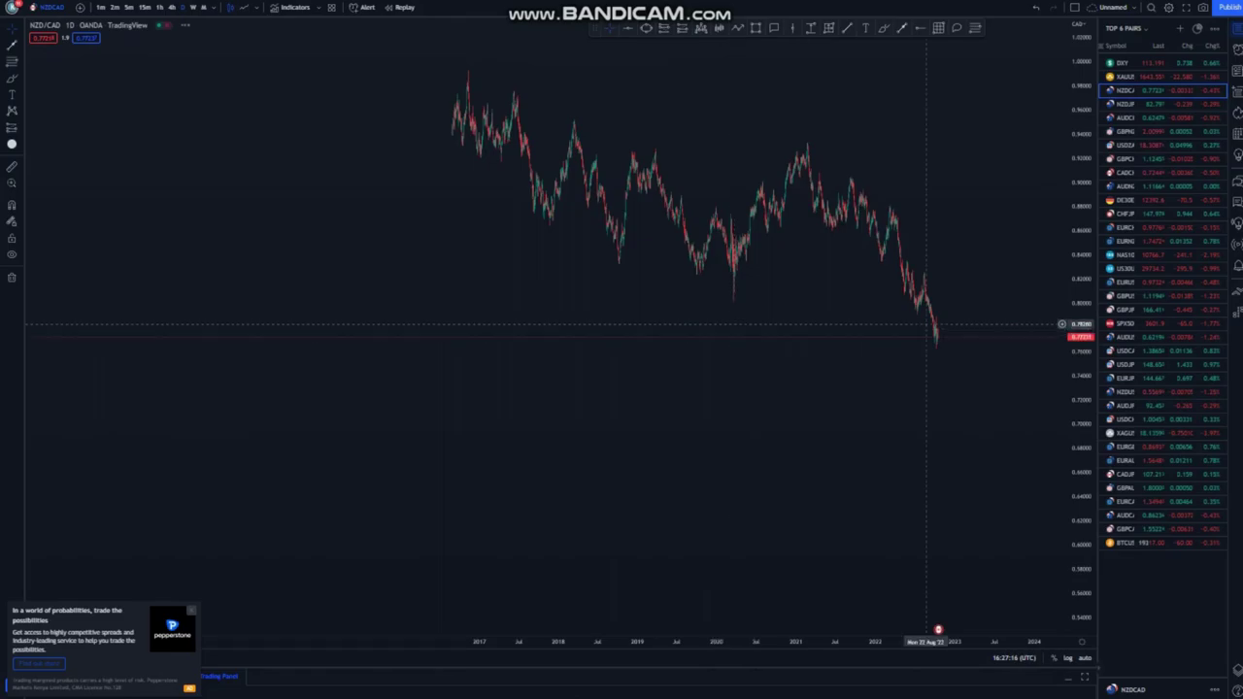
# Place a blue horizontal ray from the March 2020 low at about 0.802.
pyautogui.scroll(2, 821, 365)
pyautogui.scroll(3, 820, 364)
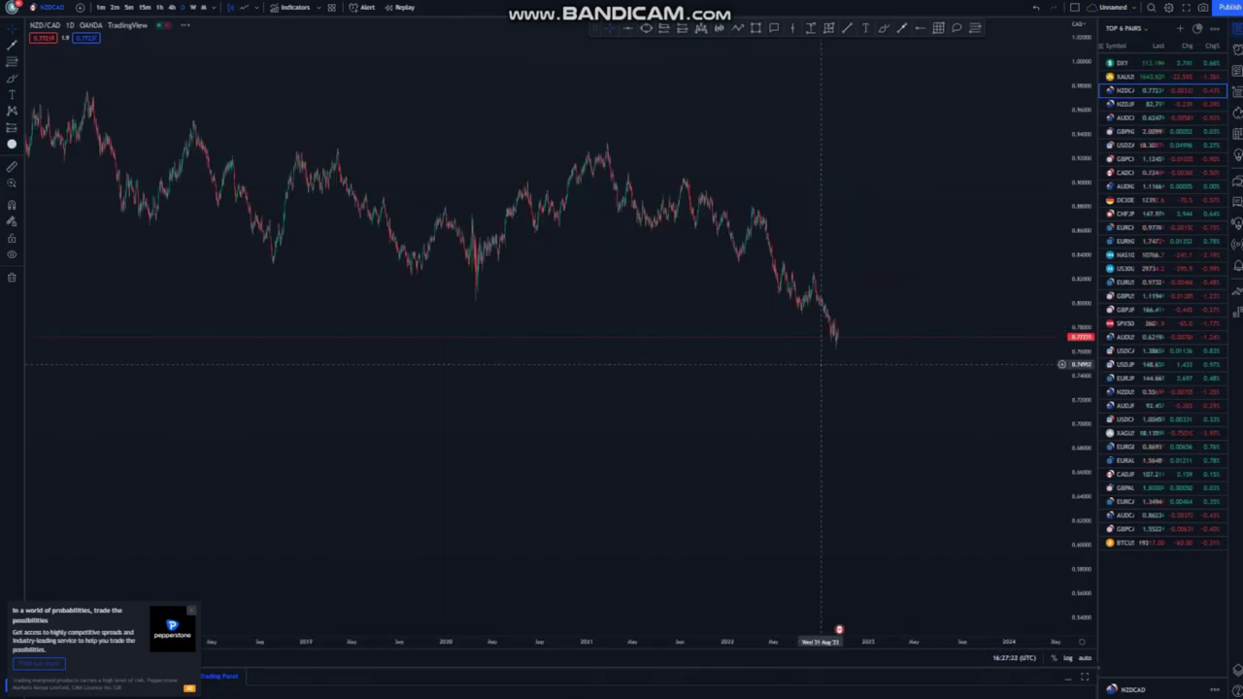
pyautogui.scroll(3, 666, 352)
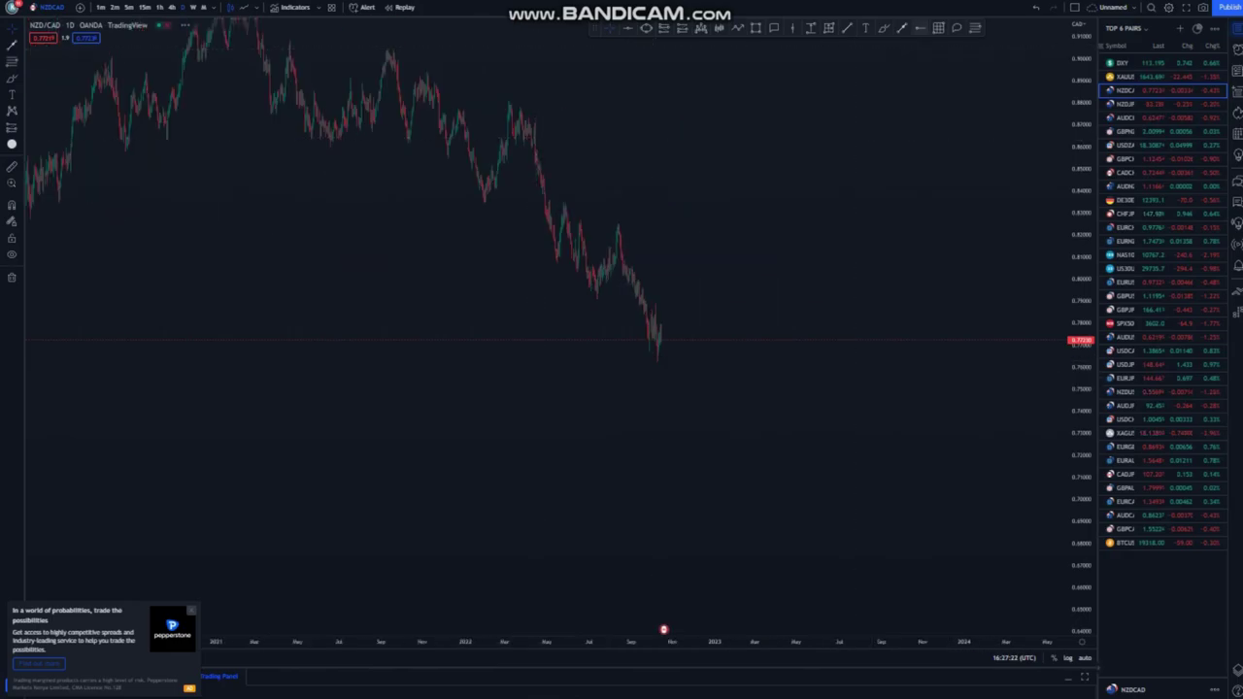
pyautogui.scroll(-3, 207, 265)
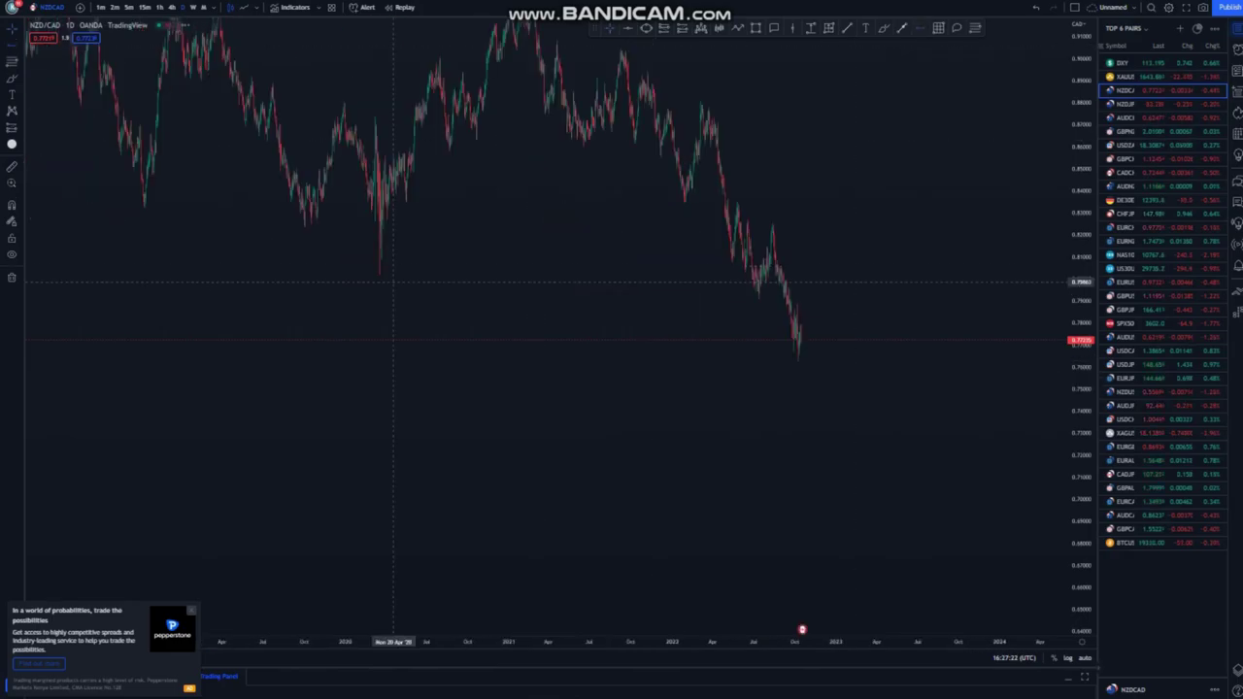
pyautogui.click(379, 274)
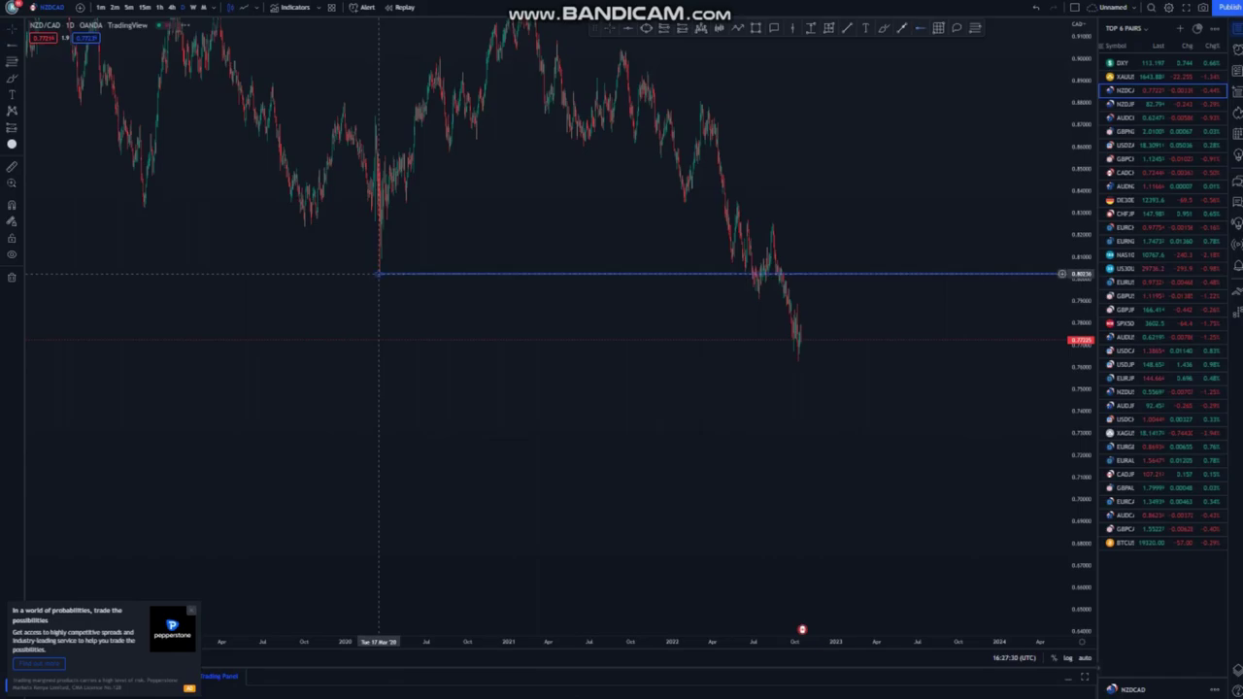
# Draw a falling trend line over the 2022 highs, from about 0.881 on March 23 to about 0.779 in early December.
pyautogui.scroll(2, 566, 473)
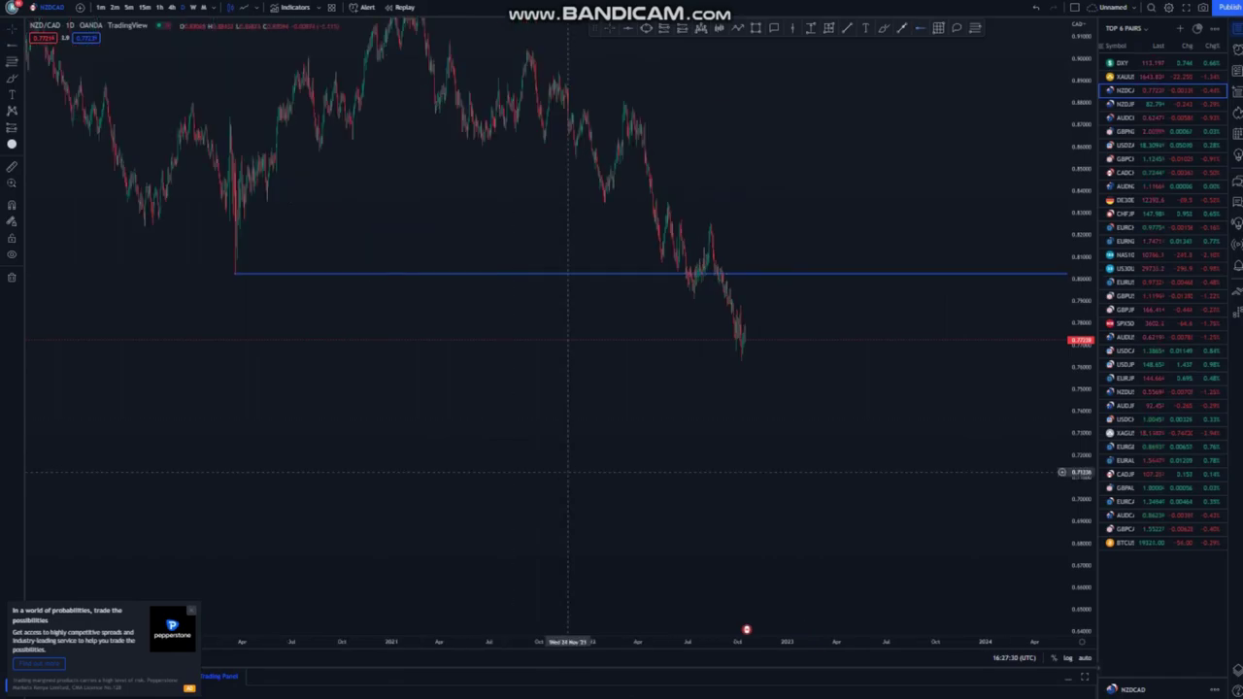
pyautogui.scroll(3, 570, 473)
pyautogui.moveTo(522, 444); pyautogui.dragTo(768, 577)
pyautogui.scroll(3, 768, 576)
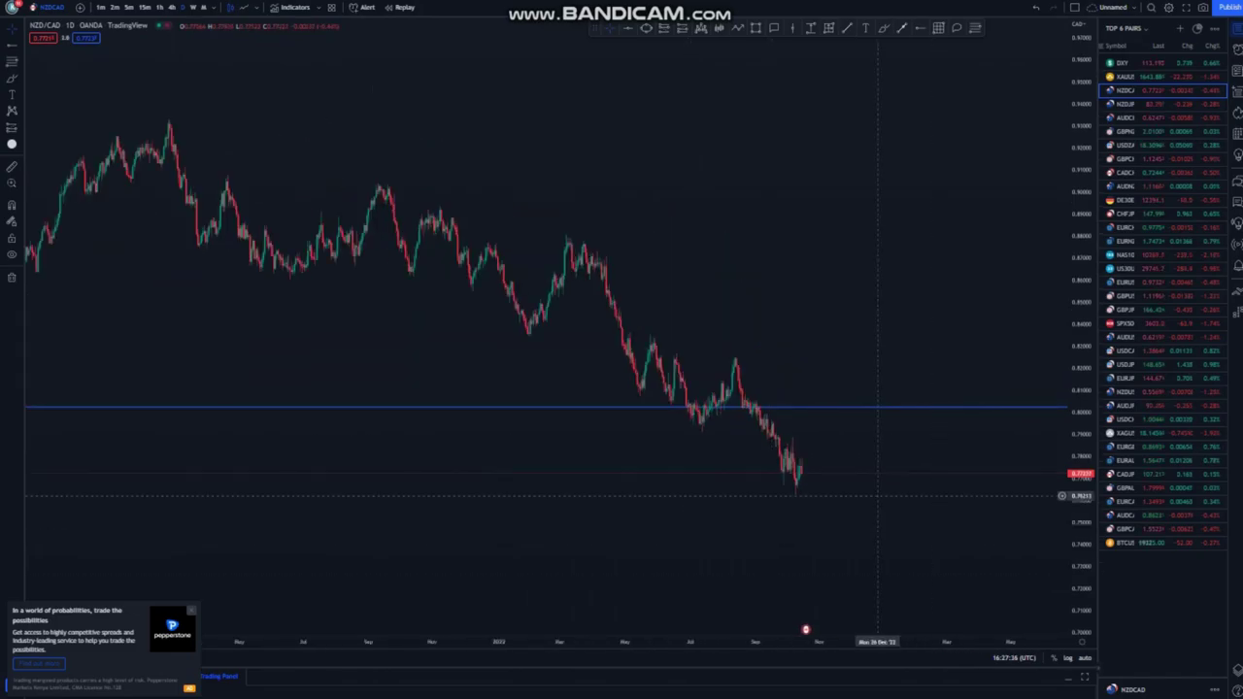
pyautogui.moveTo(877, 495); pyautogui.dragTo(860, 468)
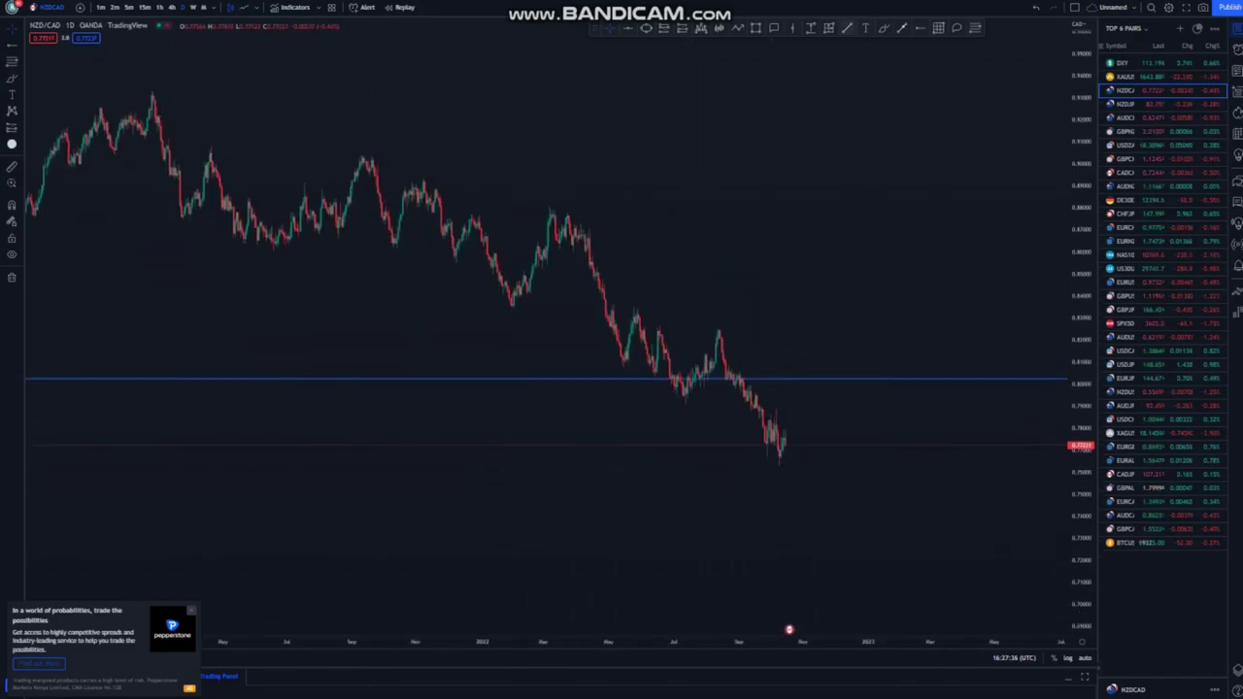
pyautogui.click(567, 205)
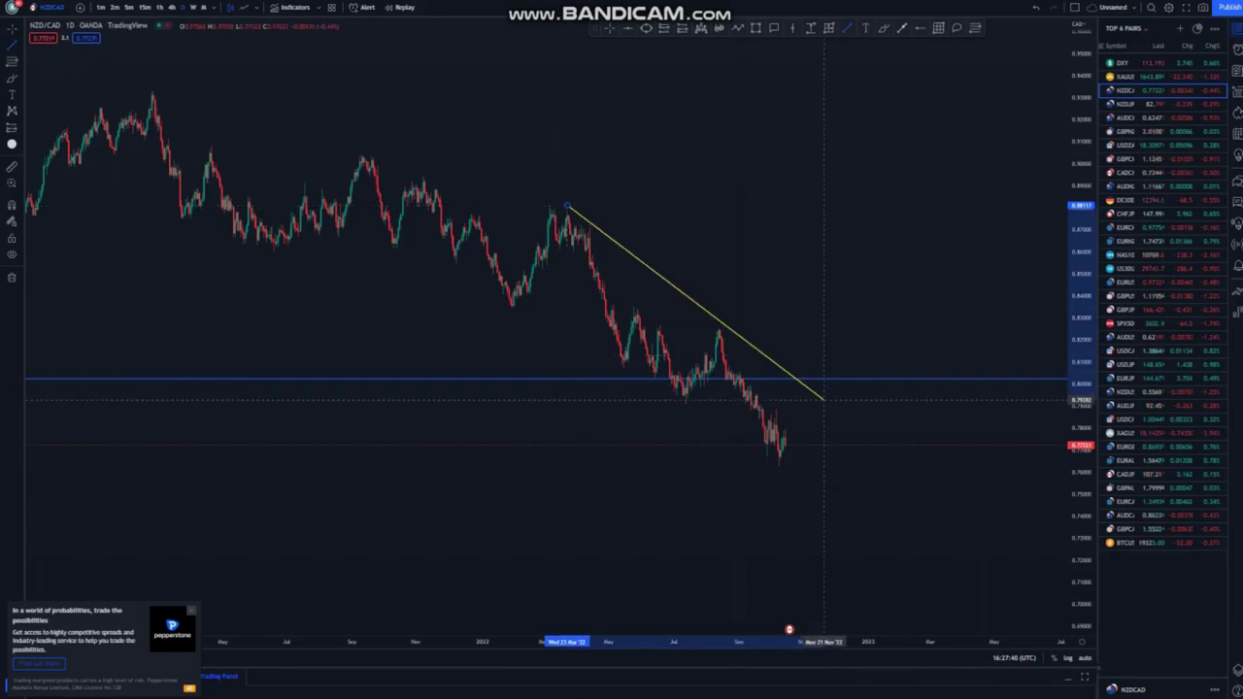
pyautogui.click(841, 429)
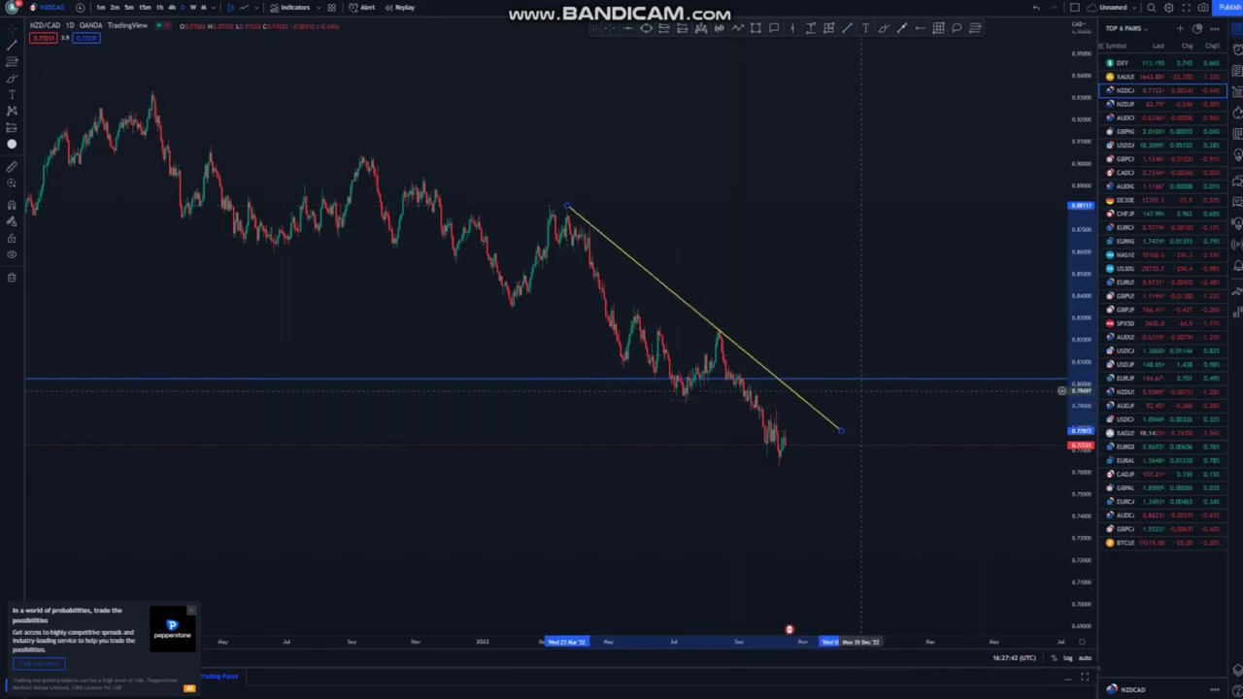
pyautogui.click(860, 390)
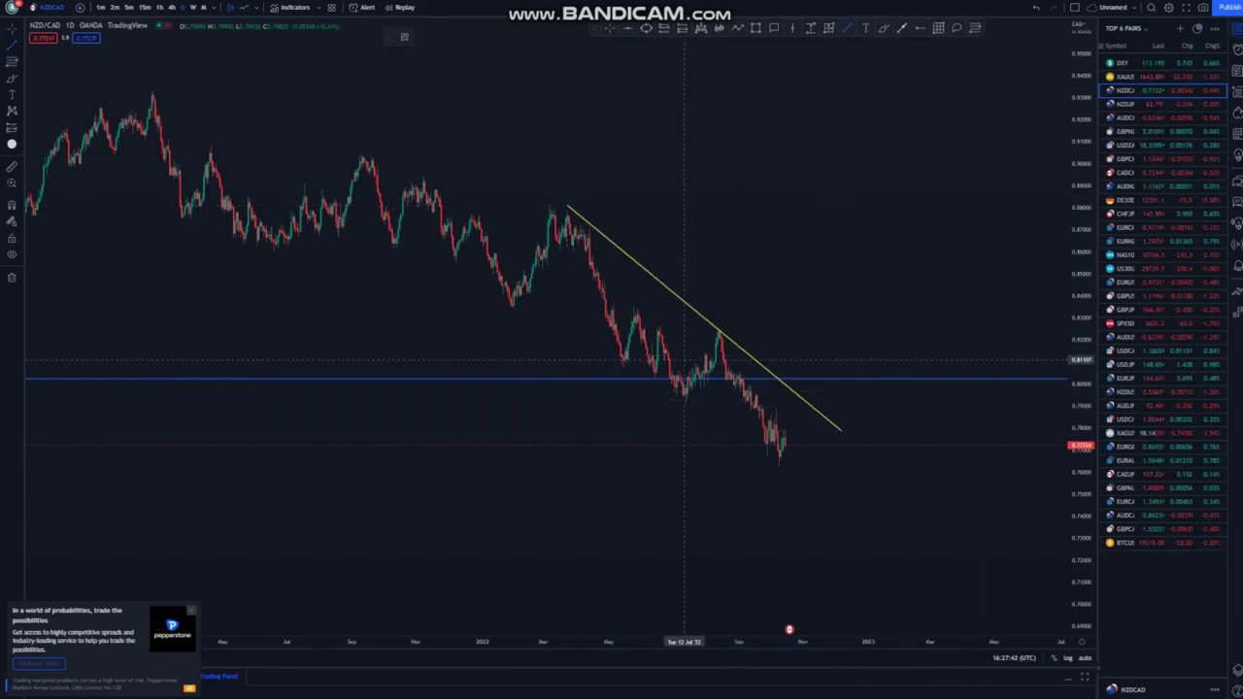
# Draw the channel's falling lower line beneath price, from about 0.842 in February 2022 to about 0.752 in mid-October.
pyautogui.click(524, 293)
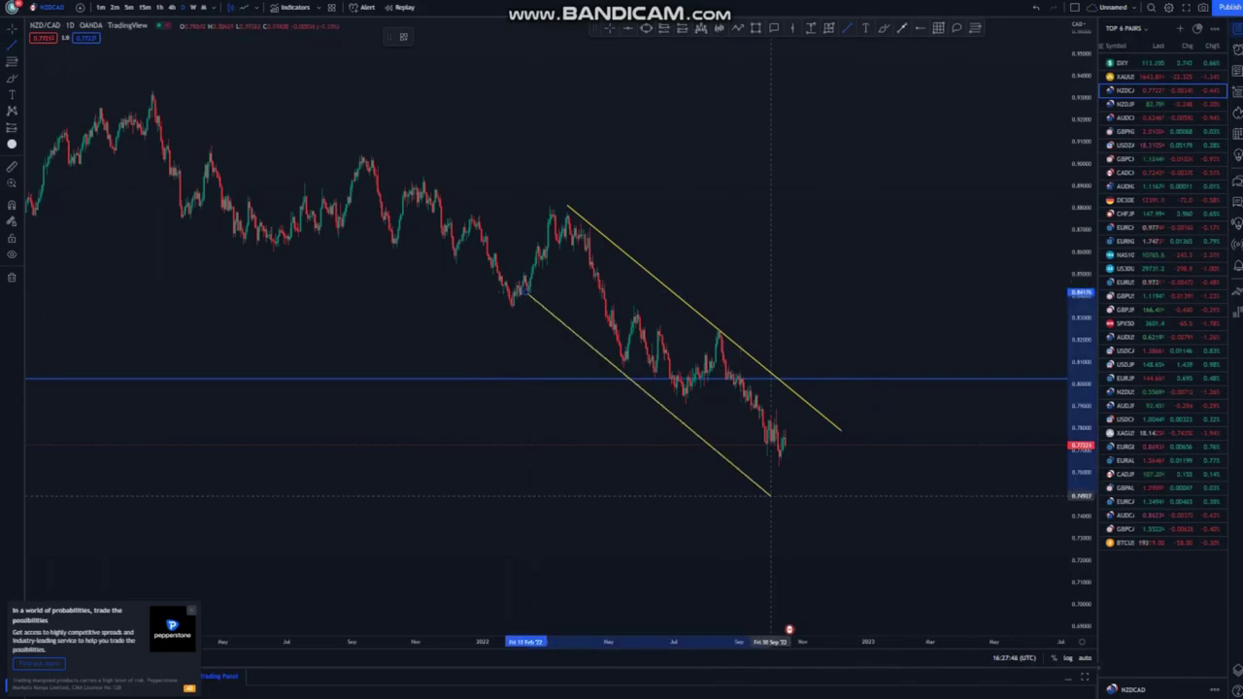
pyautogui.click(786, 491)
pyautogui.click(841, 500)
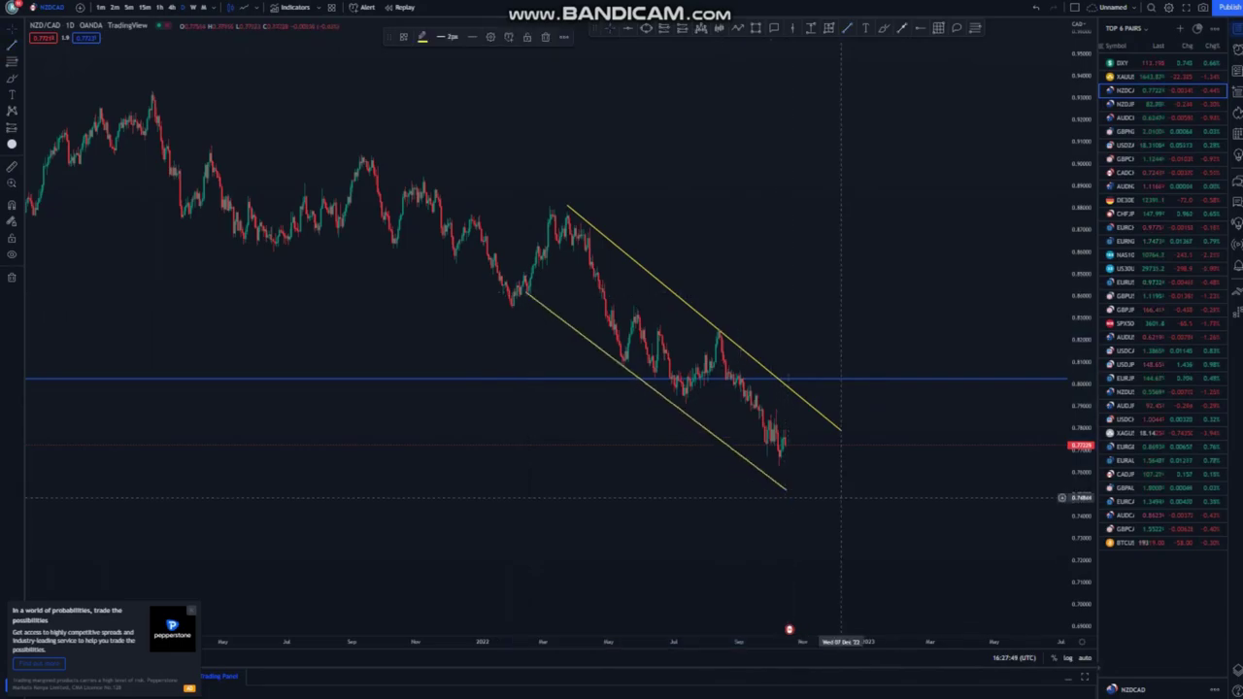
# Delete the blue horizontal ray and refit the upper channel line to the highs, from about 0.878 in March to about 0.781 in December.
pyautogui.click(576, 379)
pyautogui.press('Delete')
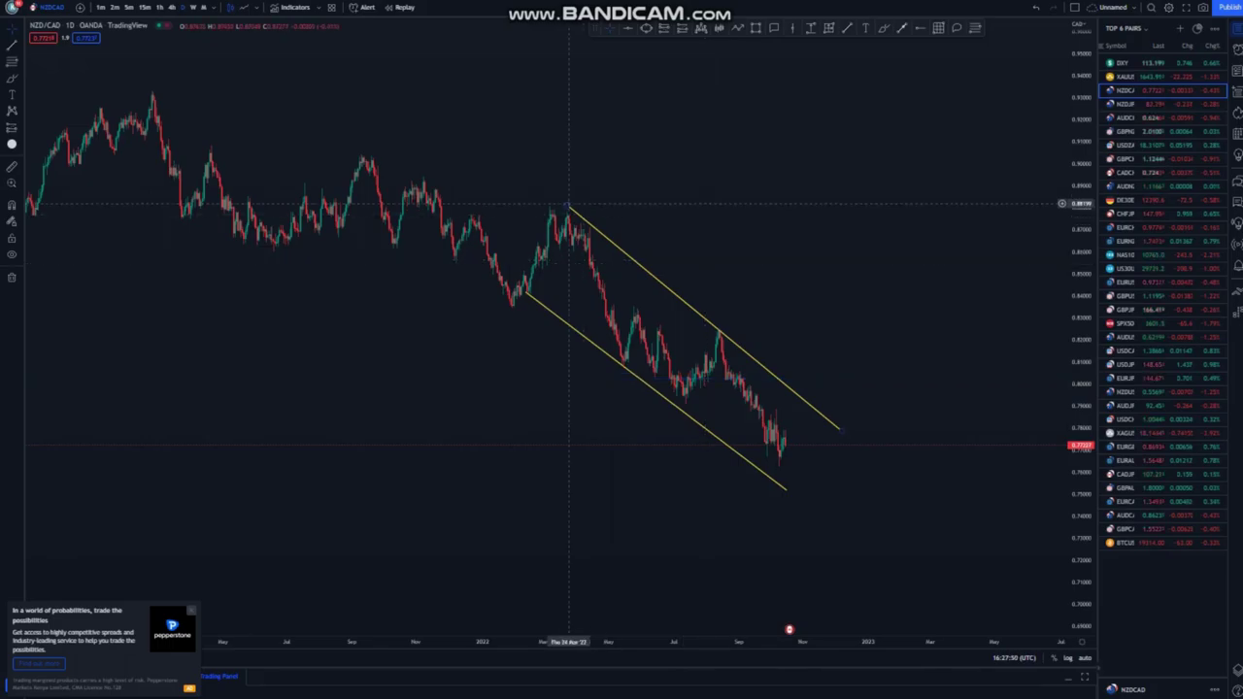
pyautogui.moveTo(568, 205); pyautogui.dragTo(566, 210)
pyautogui.click(783, 370)
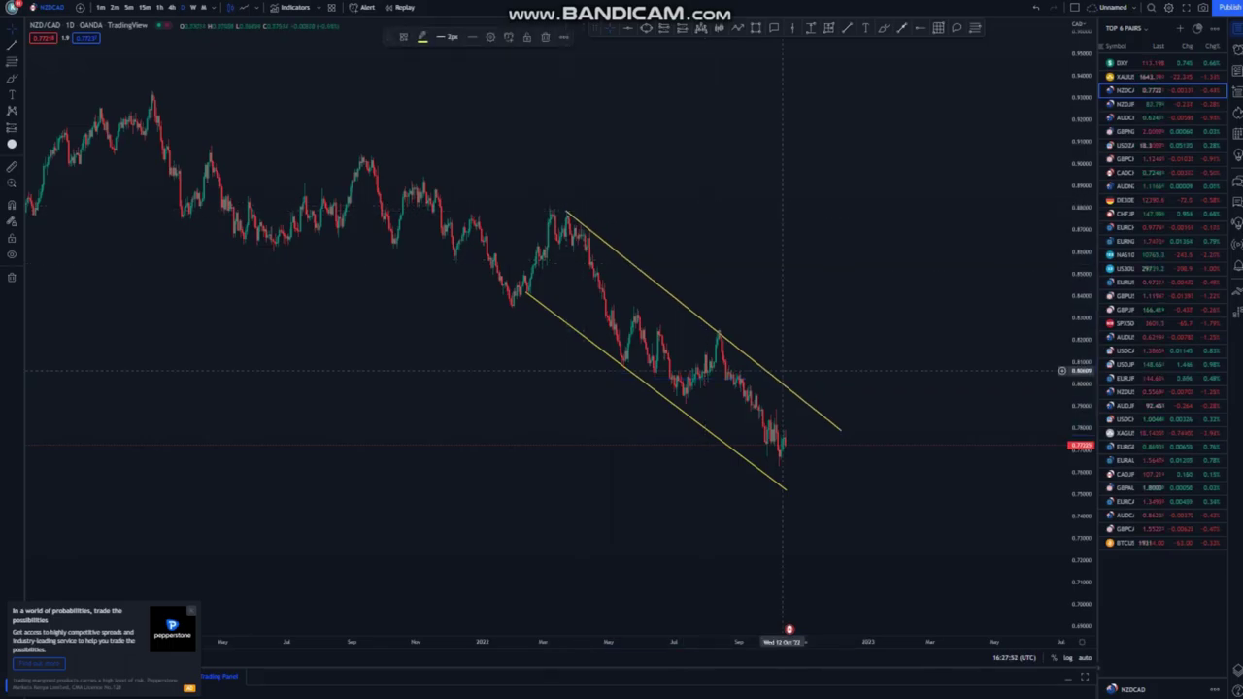
pyautogui.click(841, 431)
pyautogui.moveTo(841, 430); pyautogui.dragTo(843, 425)
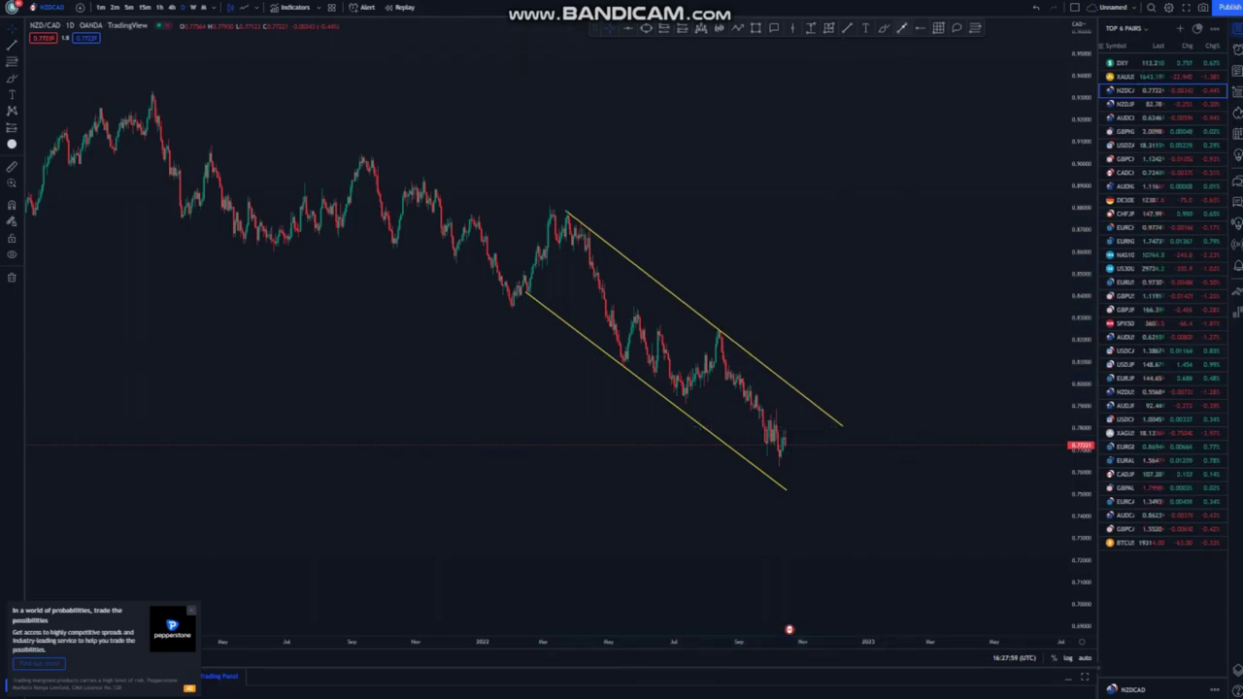
# Draw a rising arrow from about 0.756 on October 13 to about 0.878 in late December to mark the expected breakout move.
pyautogui.click(902, 28)
pyautogui.click(785, 480)
pyautogui.click(850, 296)
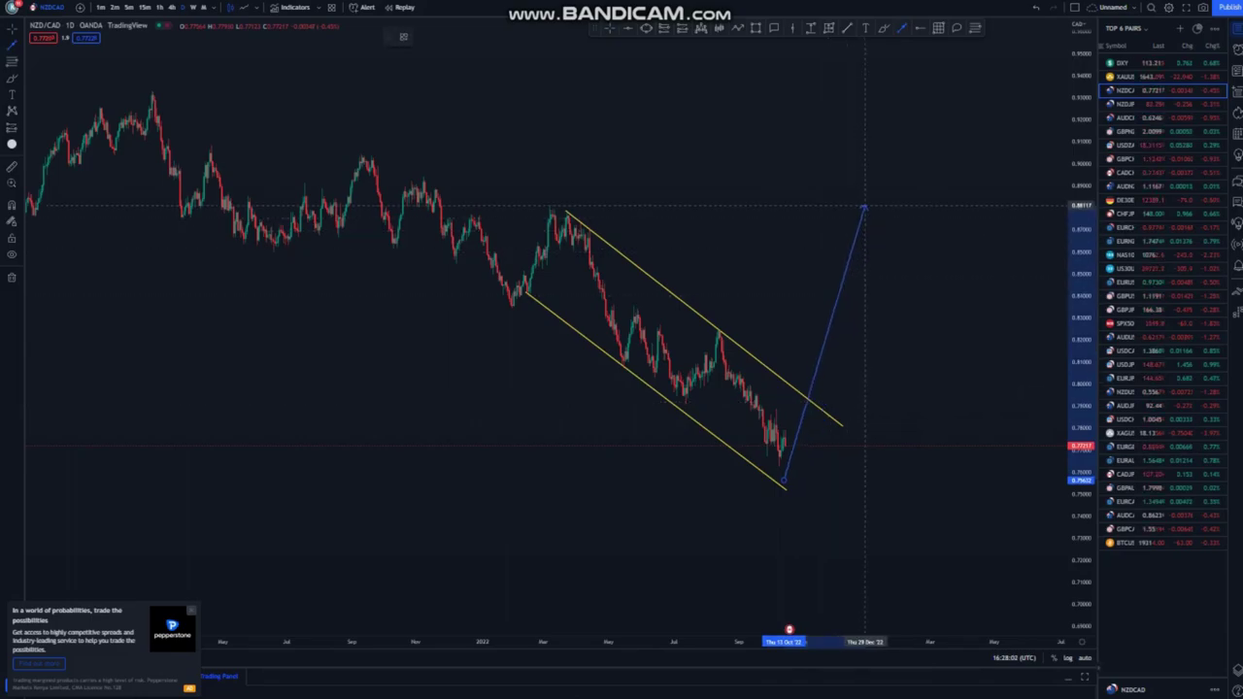
pyautogui.click(866, 212)
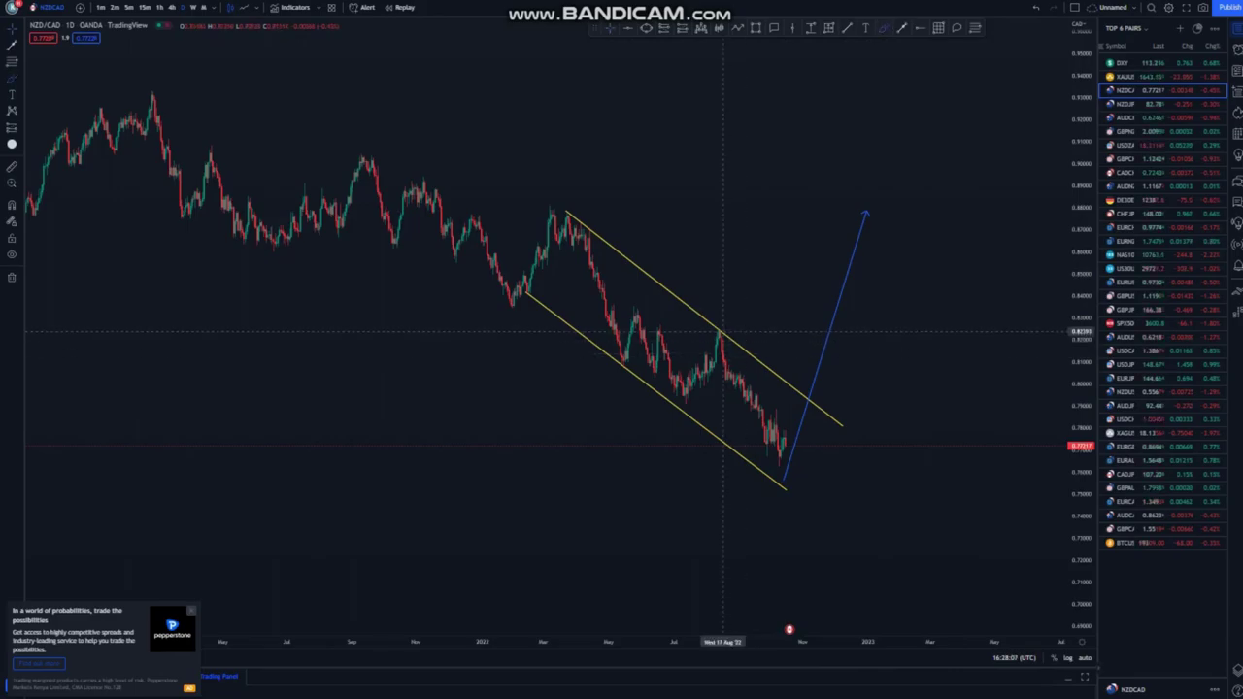
# Sketch two falling freehand brush strokes around the August to October price decline, and undo both.
pyautogui.click(724, 333)
pyautogui.click(801, 441)
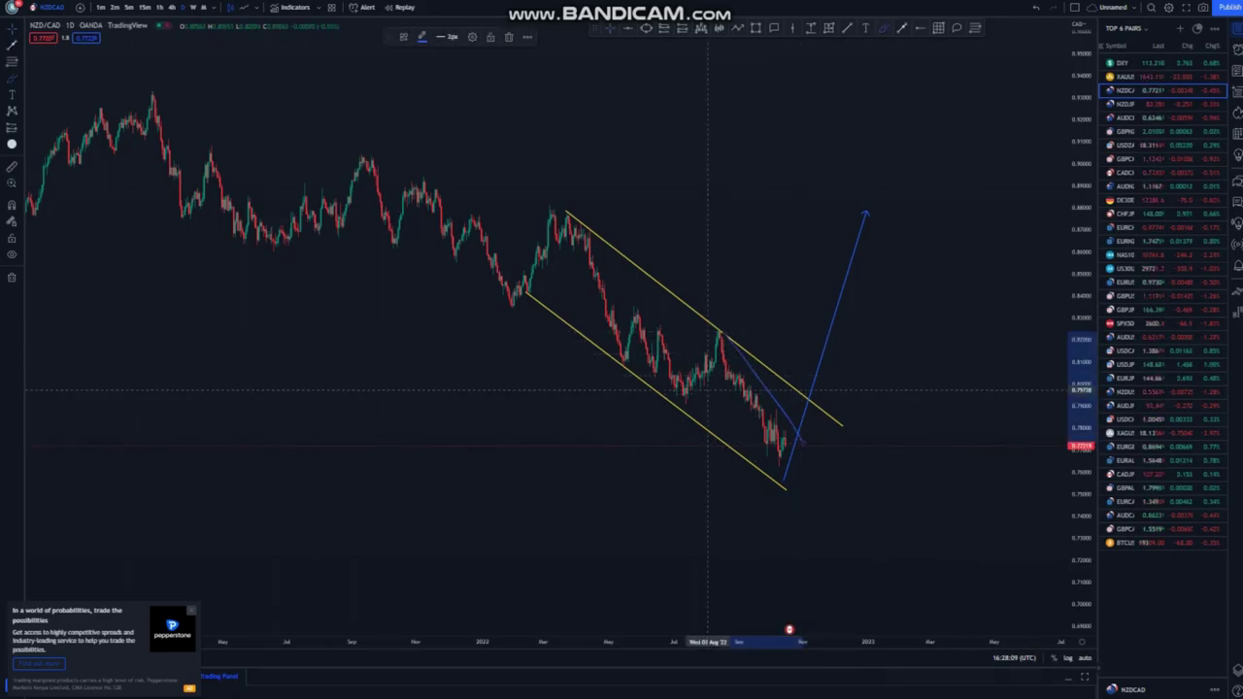
pyautogui.click(707, 390)
pyautogui.click(777, 473)
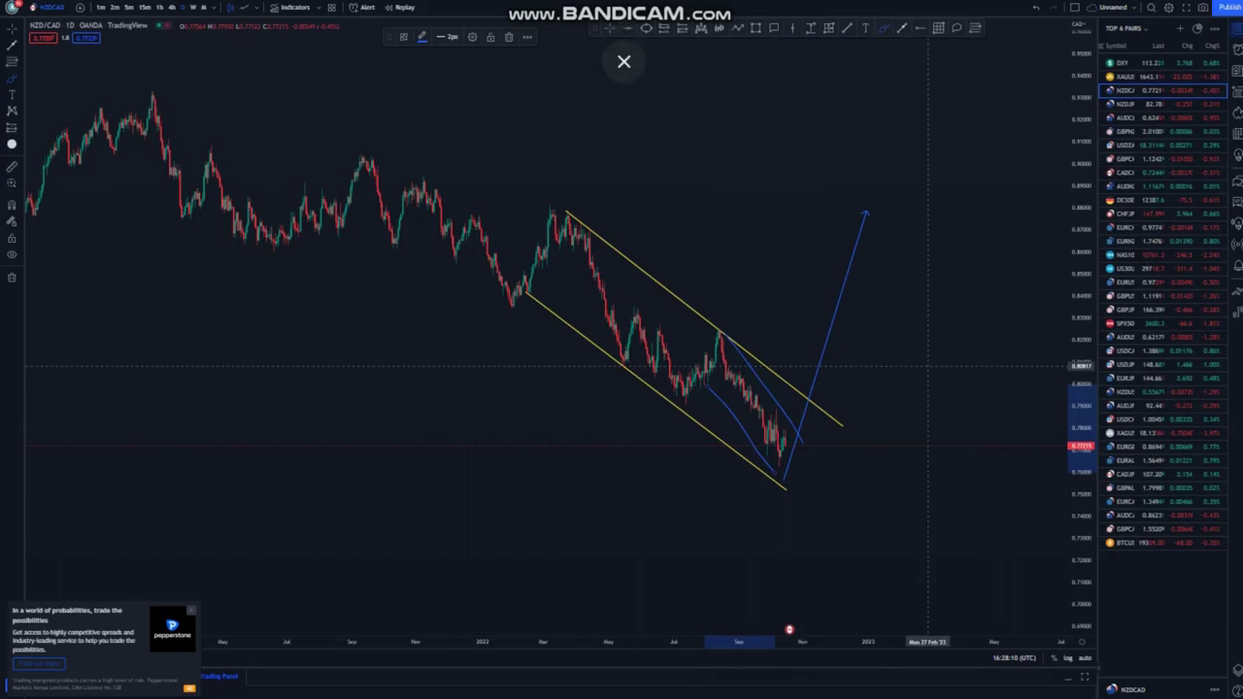
pyautogui.click(1036, 8)
pyautogui.click(1036, 8)
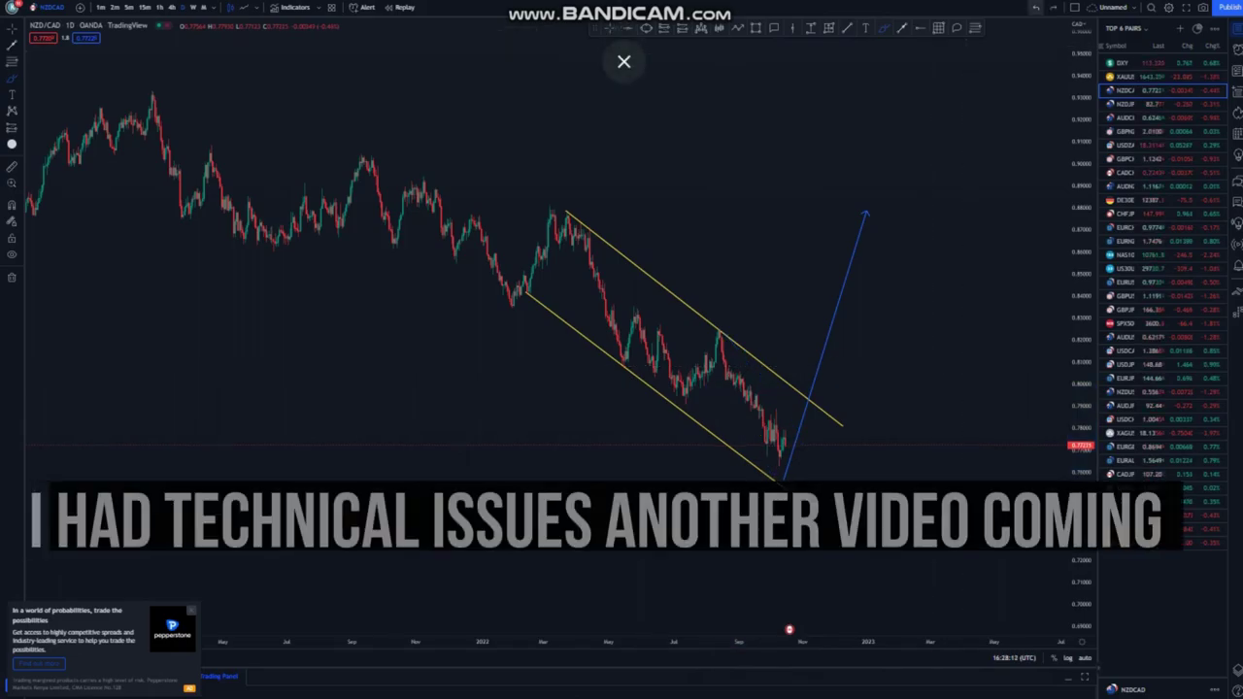